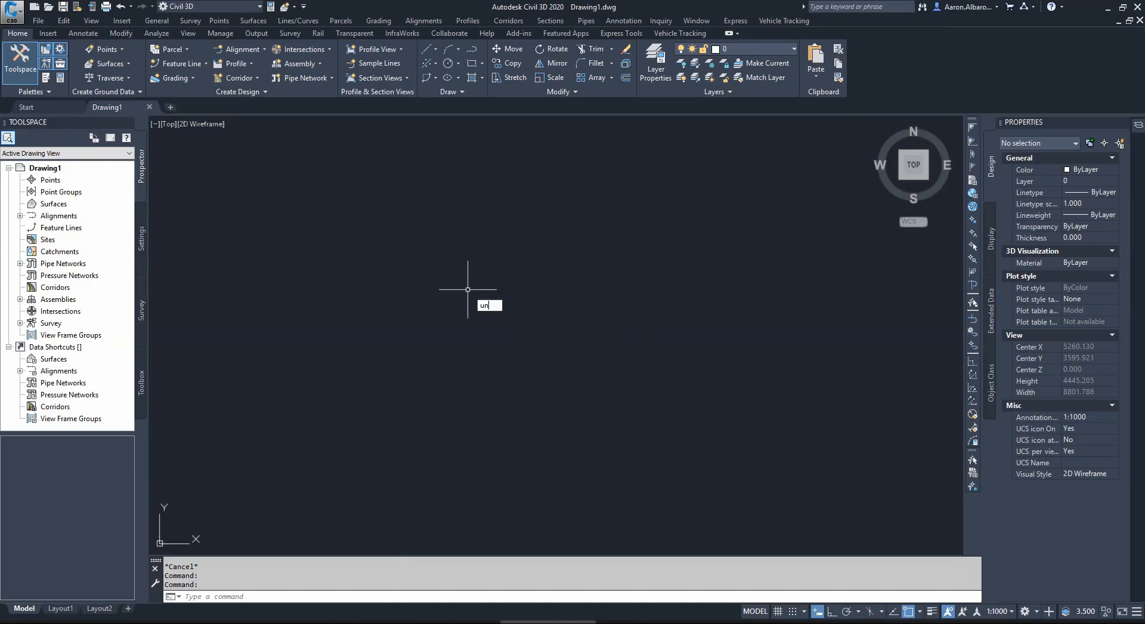
Step: Set the drawing units to clockwise angles with 0d00'00" precision and North as the base angle
key("Return")
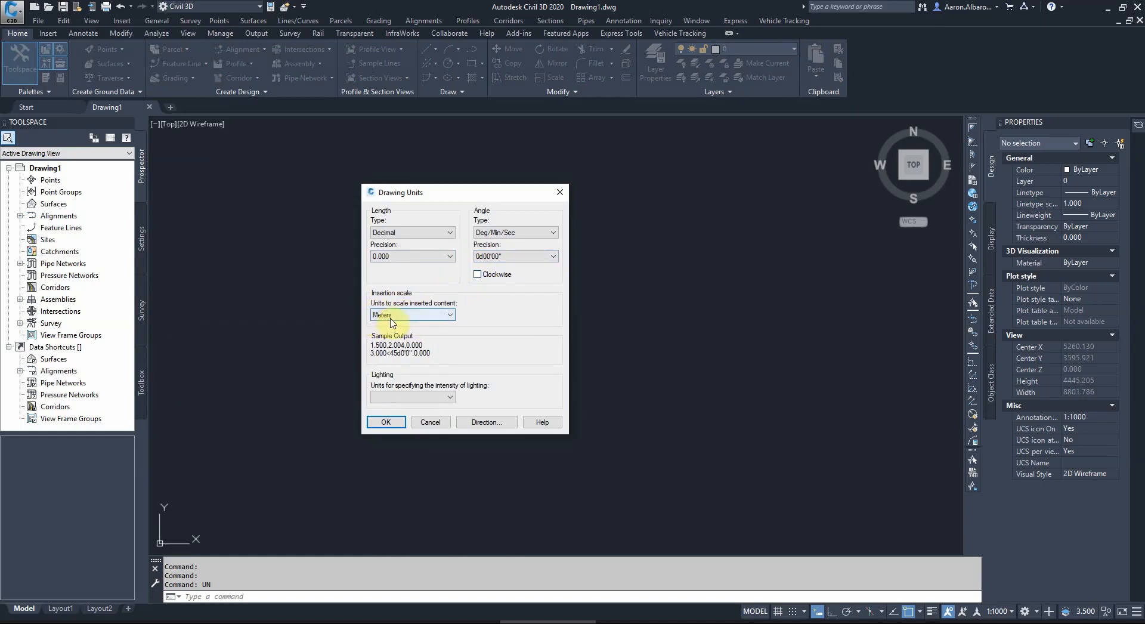
left_click(500, 232)
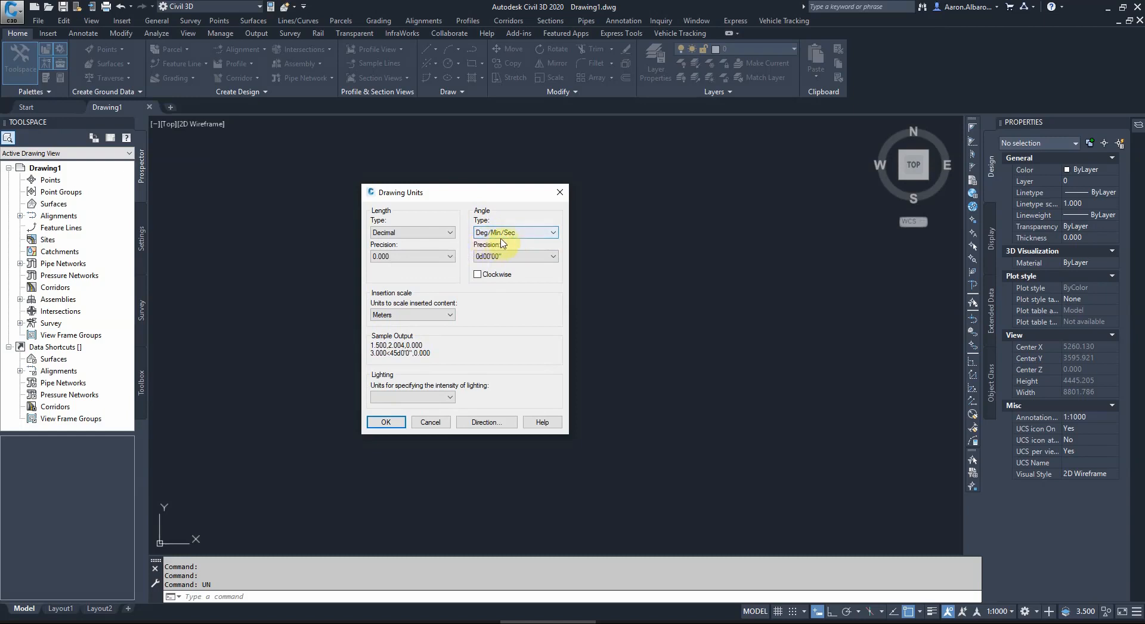
left_click(500, 256)
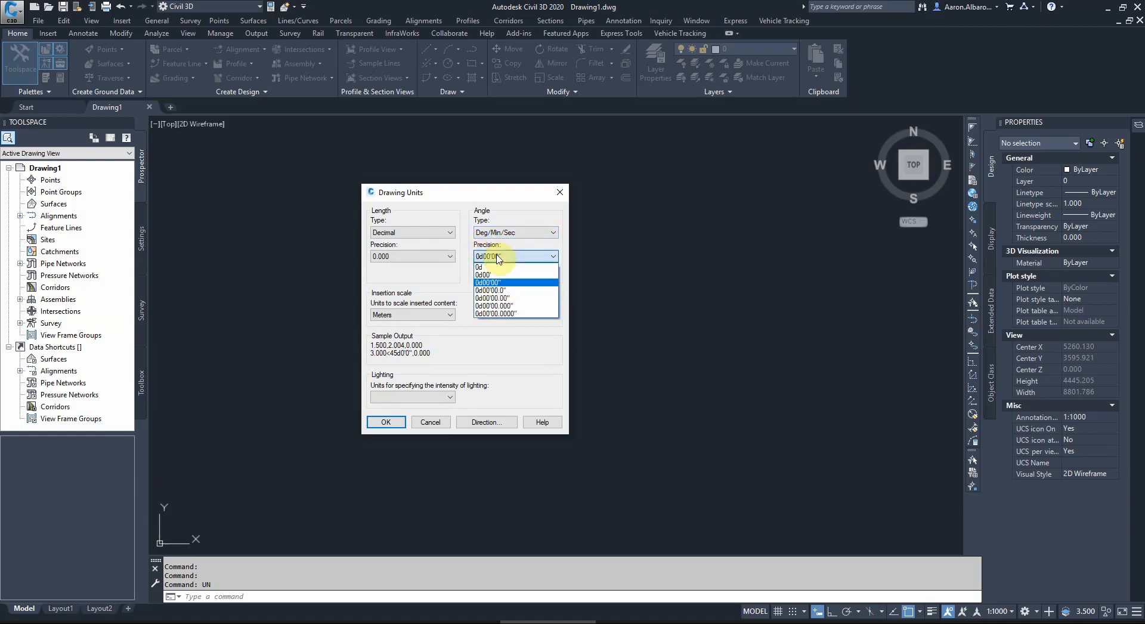
left_click(495, 284)
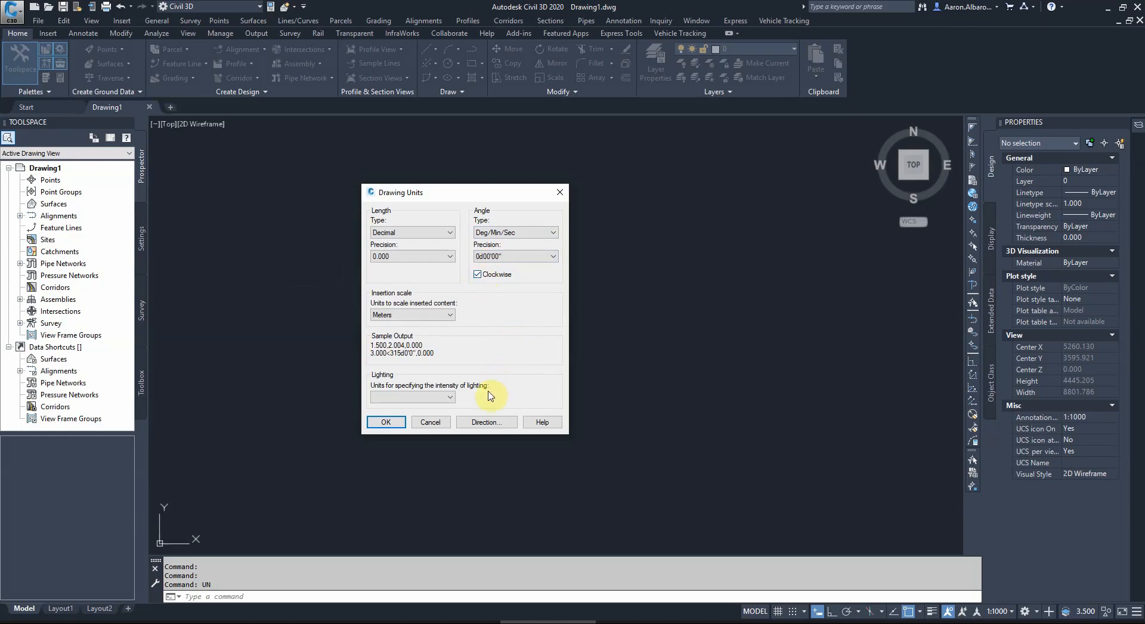
left_click(470, 420)
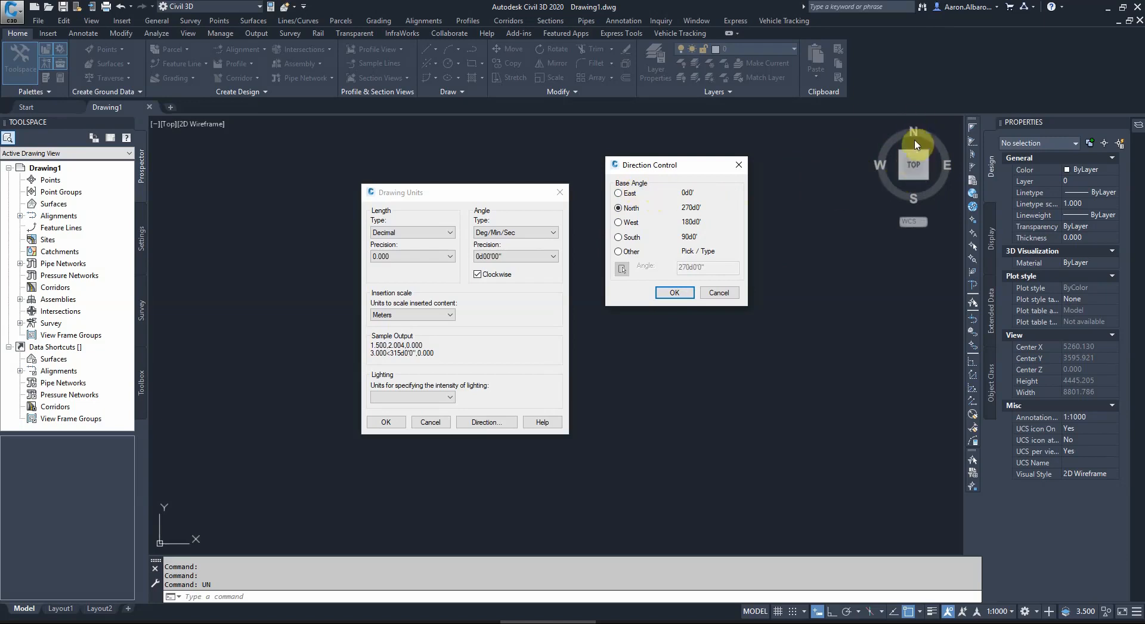
left_click(673, 293)
left_click(386, 421)
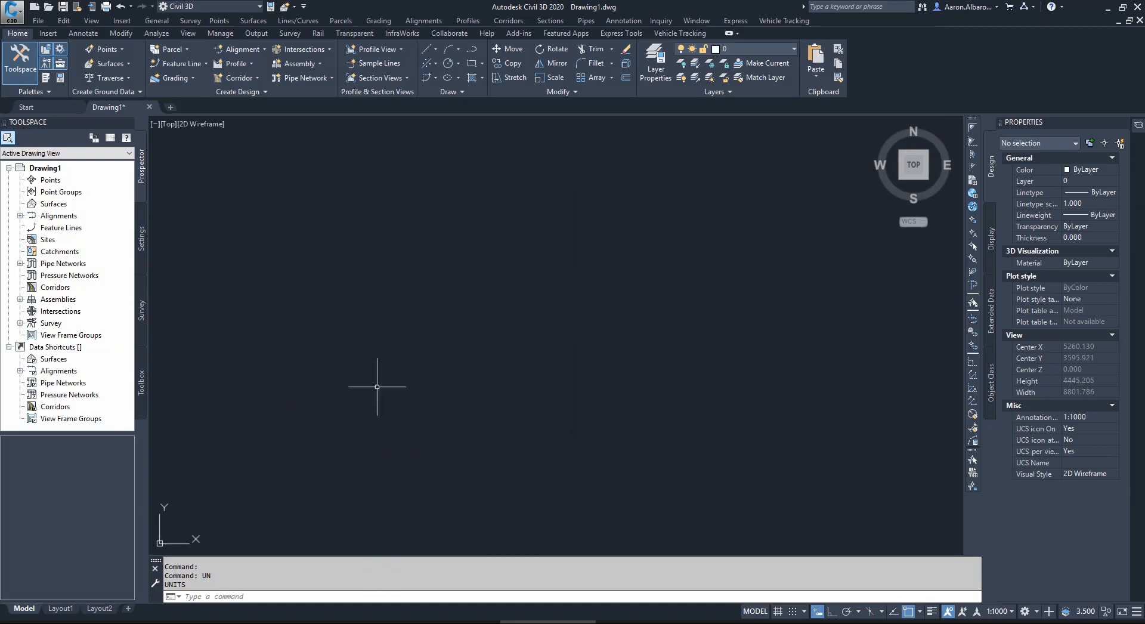
left_click(430, 555)
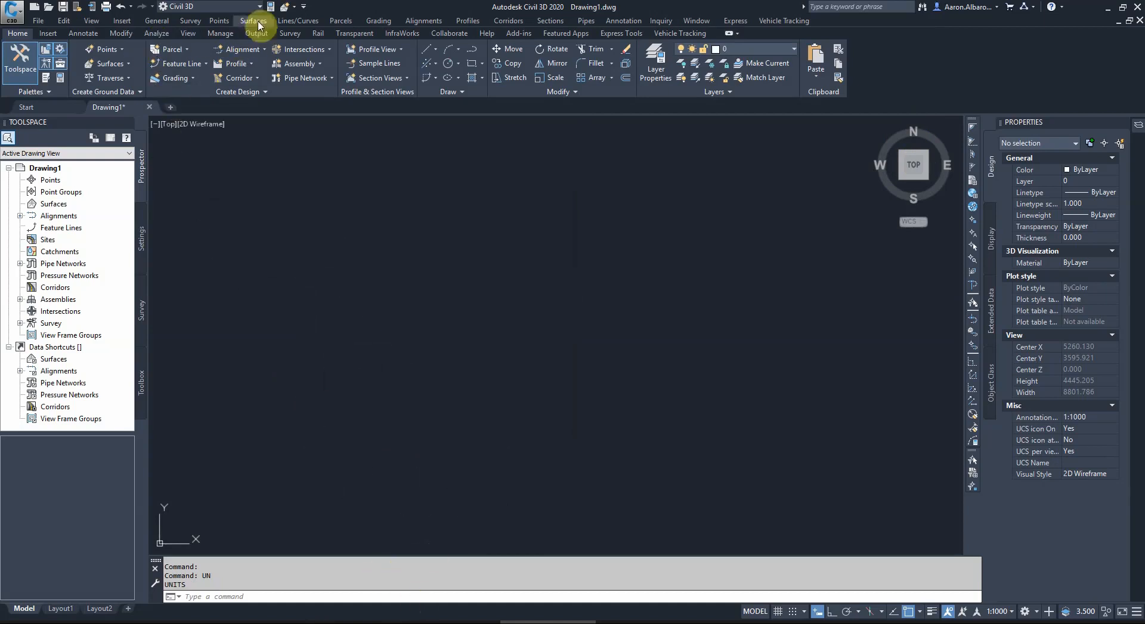
Step: Import Road intersection Example Drawings.pdf as geometry at scale 1, placing it at about 4193, 3865
left_click(118, 22)
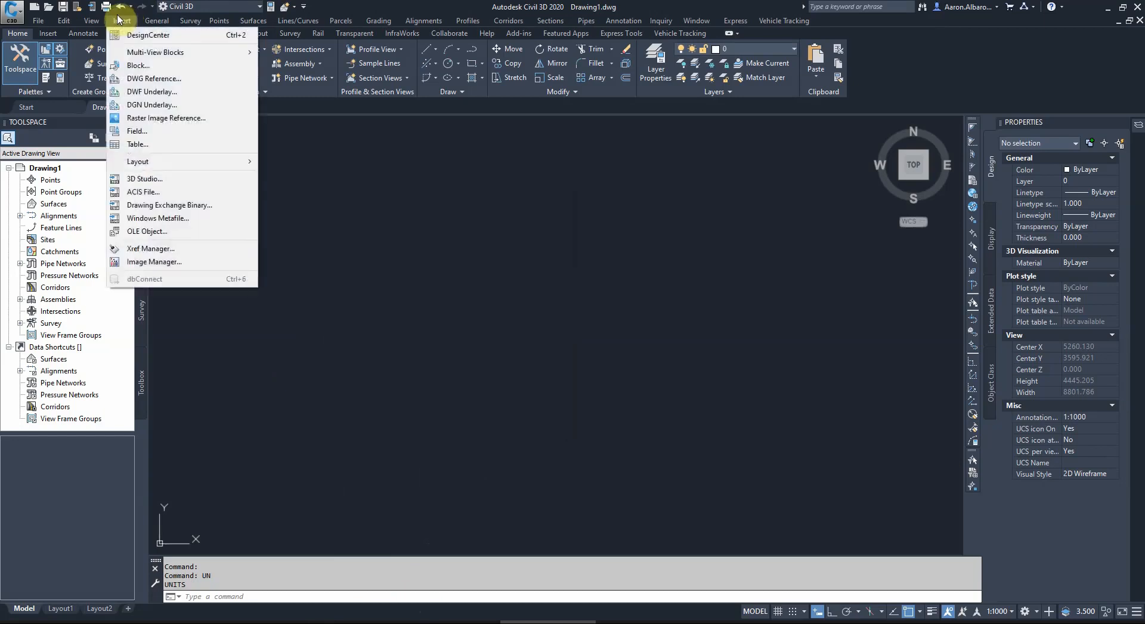
left_click(102, 25)
left_click(48, 33)
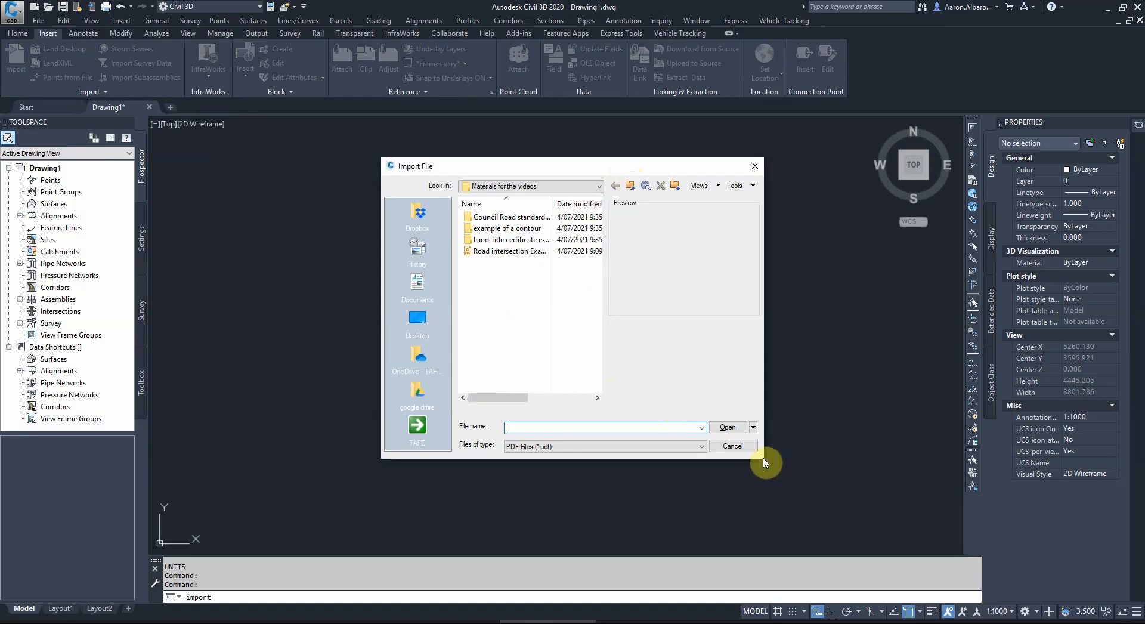
left_click_drag(764, 459, 839, 456)
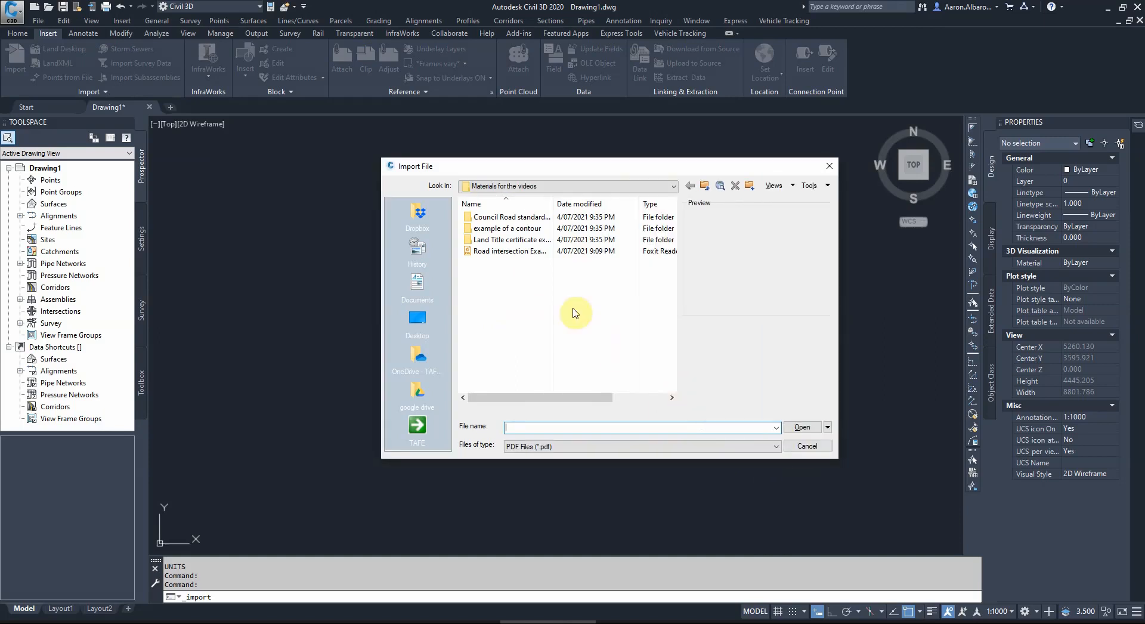
left_click(481, 252)
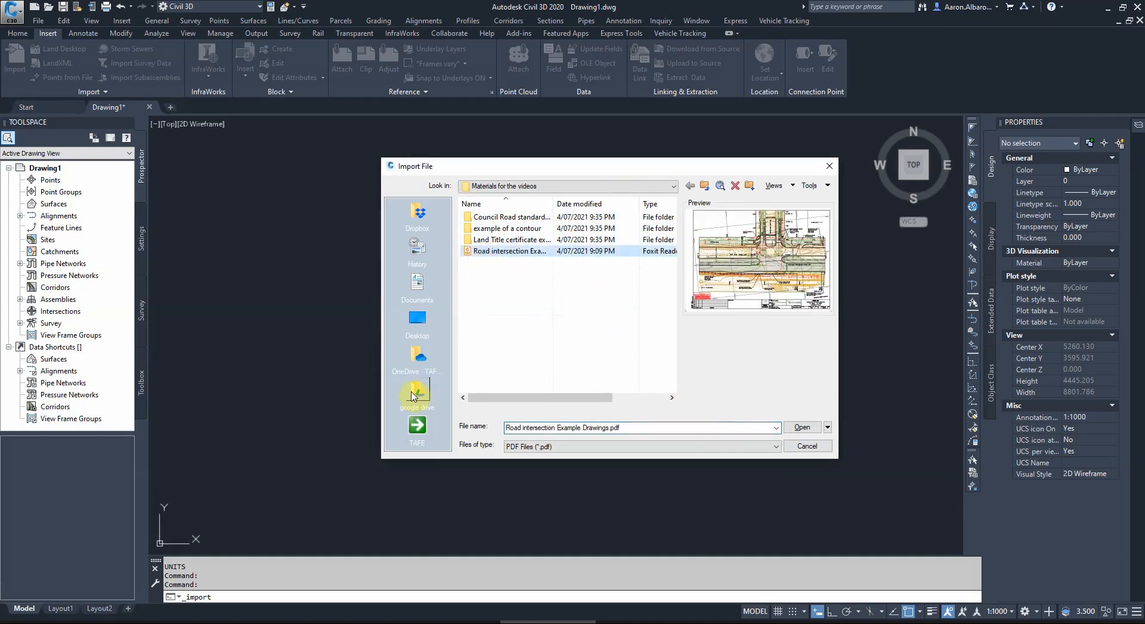
key("Return")
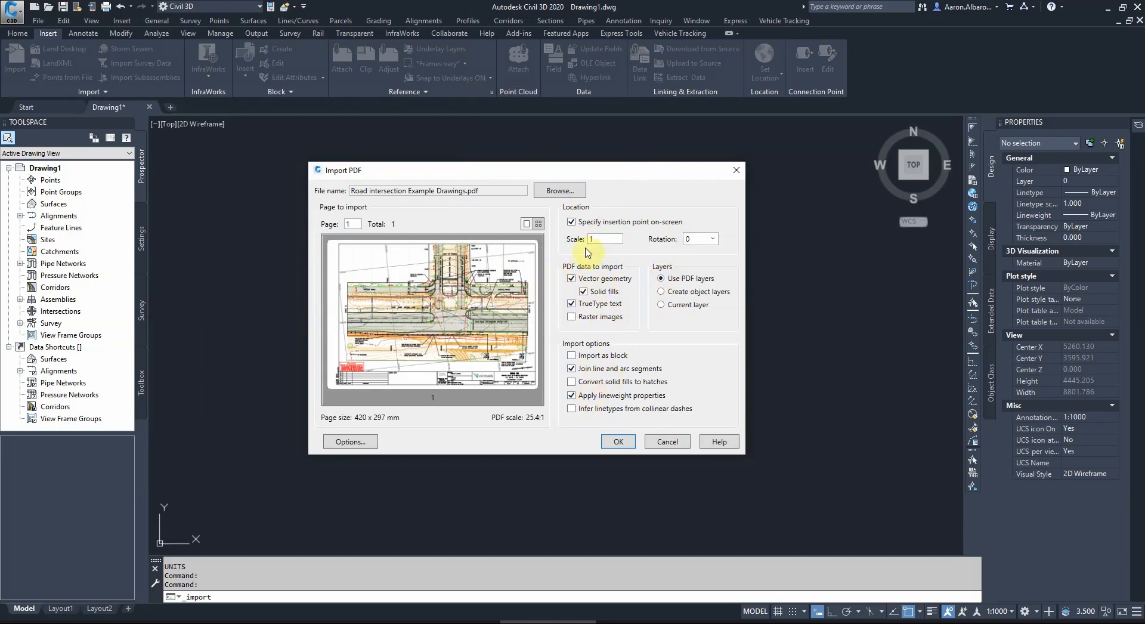
left_click(619, 442)
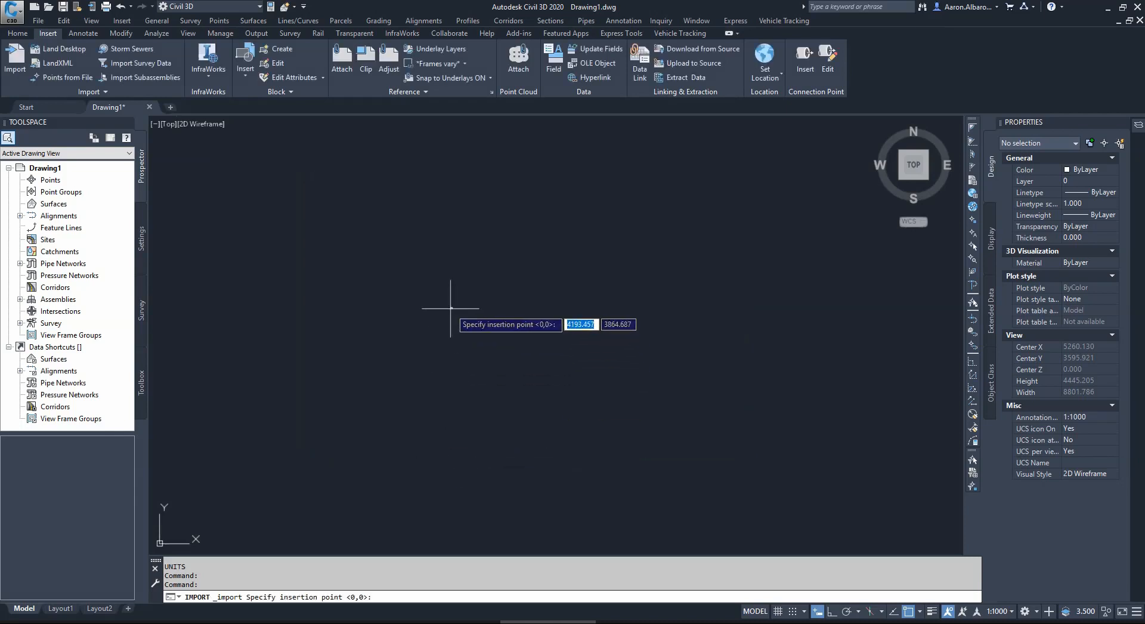
left_click(451, 307)
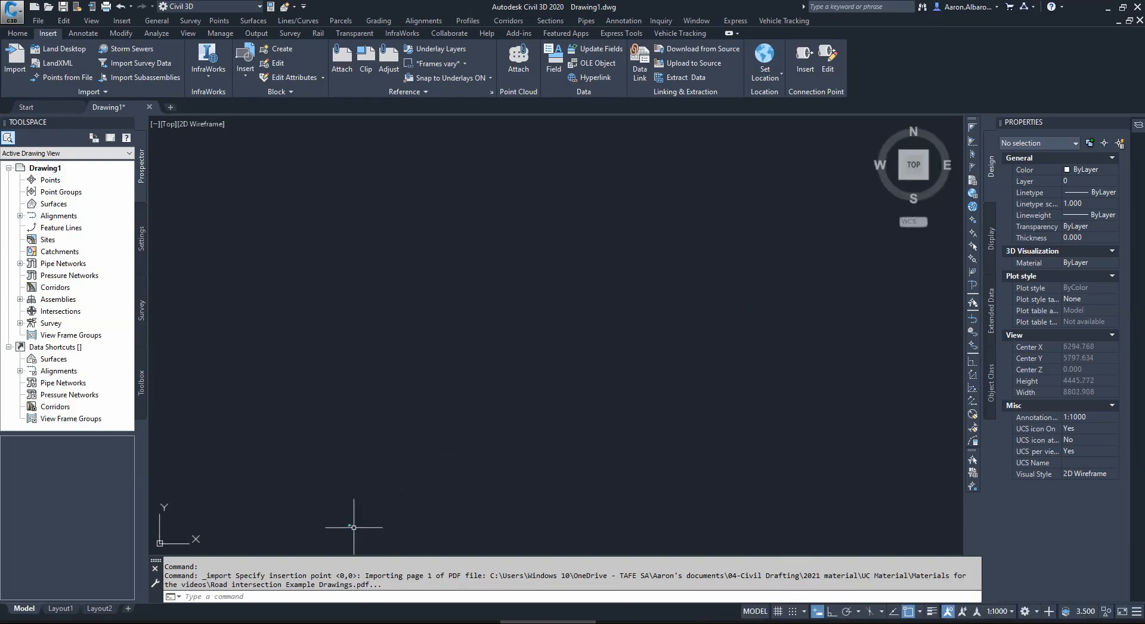
Step: Examine the imported road intersection plan as a whole and the linework around the junction up close
scroll(344, 534, "up", 2)
scroll(352, 501, "up", 18)
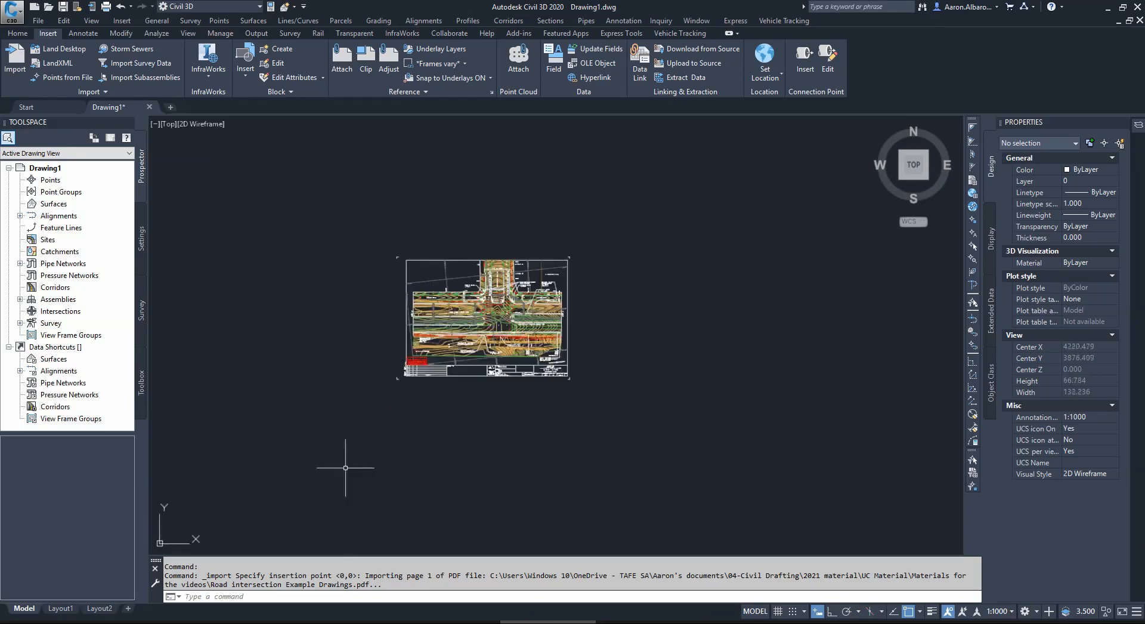
scroll(499, 312, "up", 4)
scroll(507, 301, "down", 3)
scroll(502, 346, "up", 3)
scroll(556, 403, "down", 2)
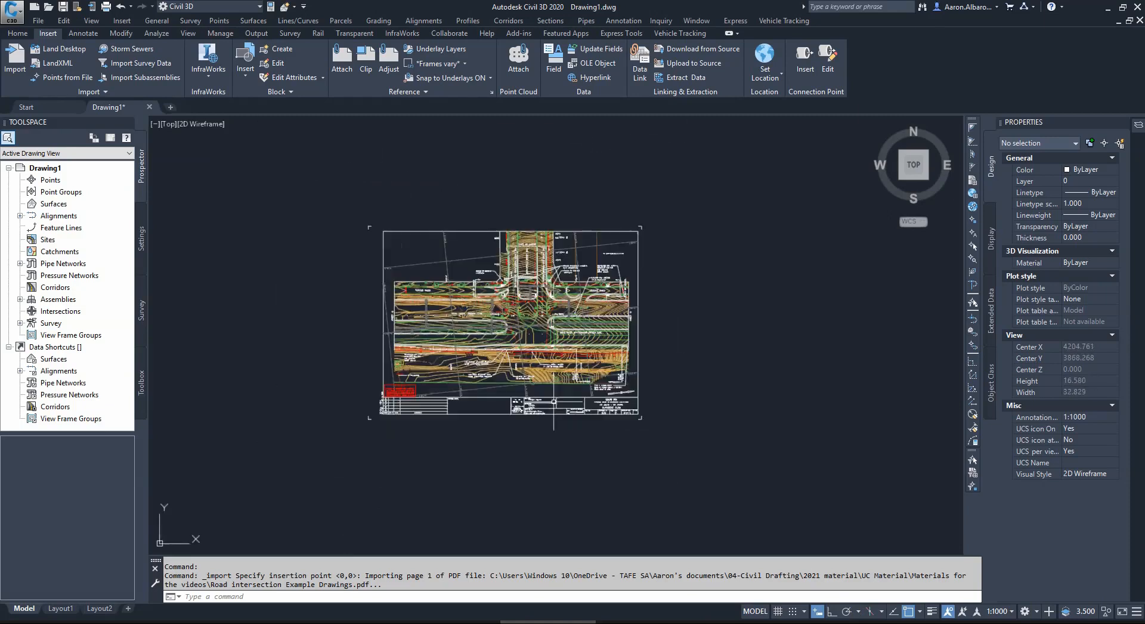
scroll(542, 401, "up", 2)
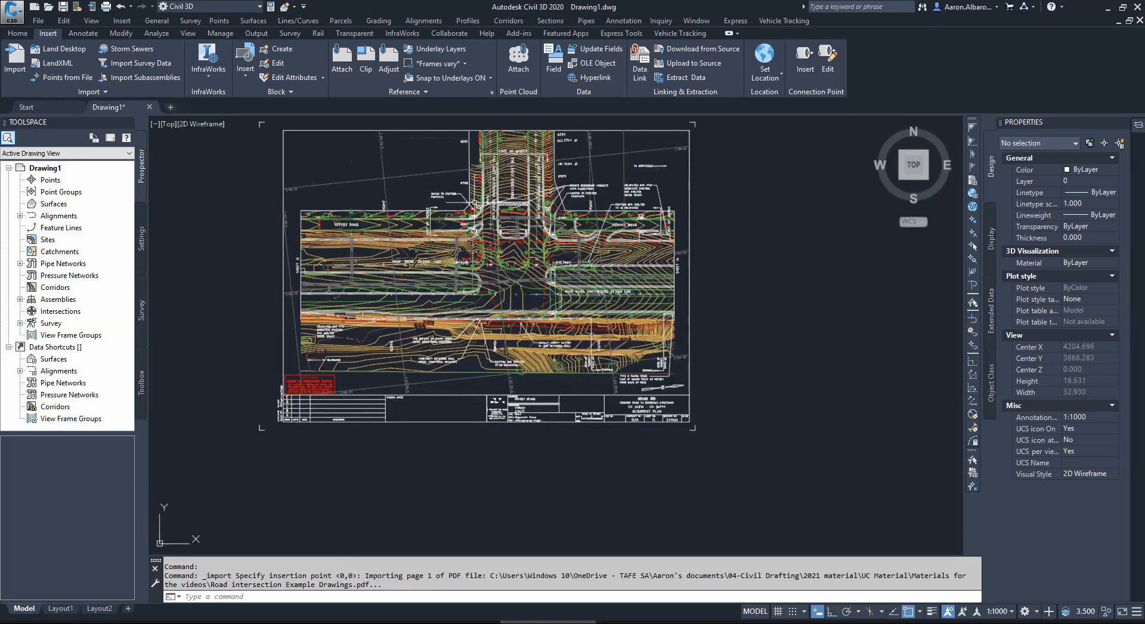
scroll(537, 250, "up", 4)
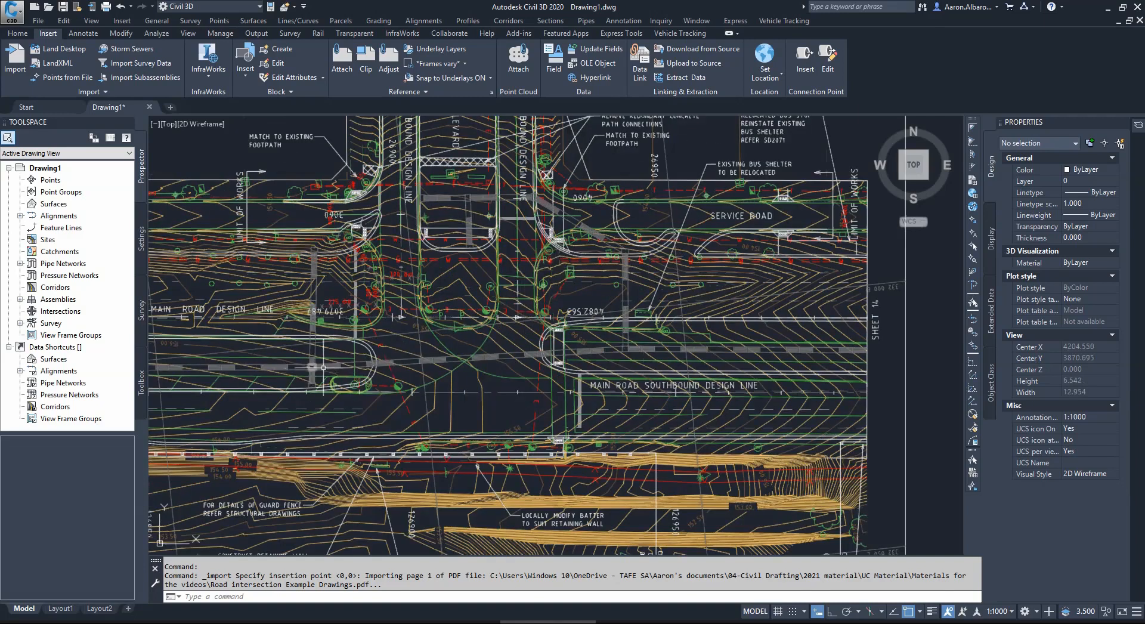
scroll(322, 367, "up", 4)
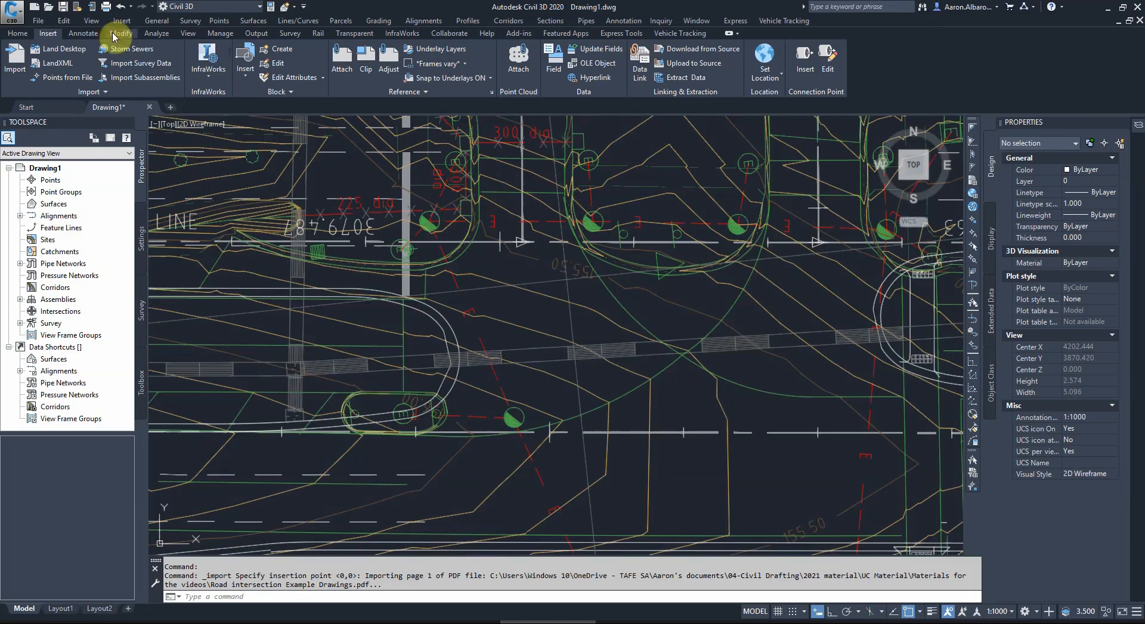
Step: Draw a red straight polyline across the intersection, following the grey hatched strip between the two main road medians
left_click(22, 34)
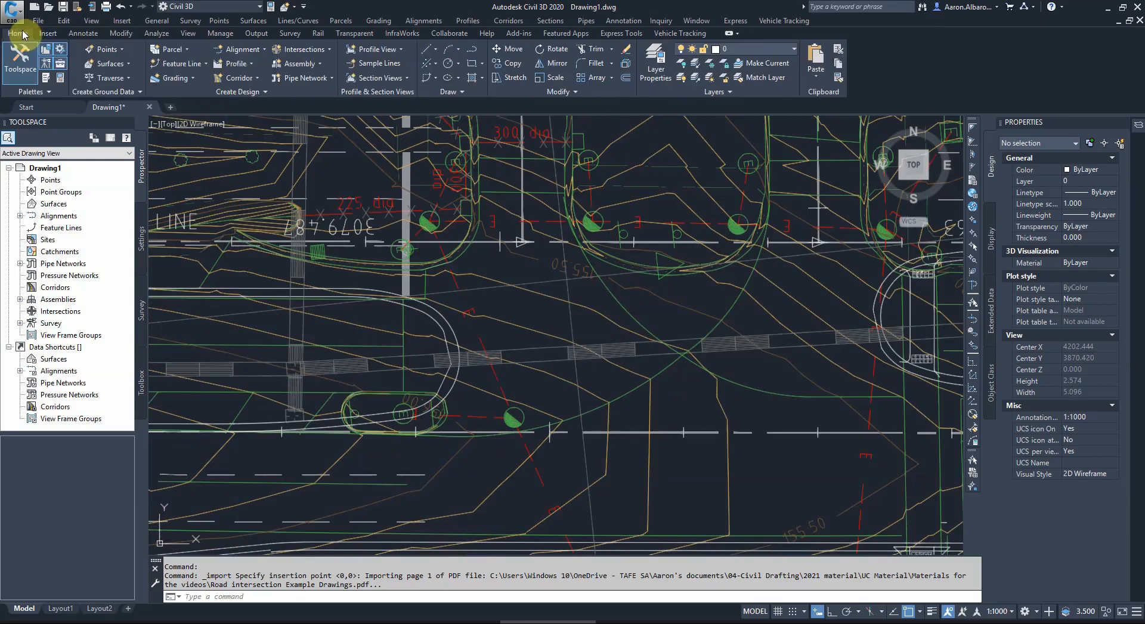
left_click(472, 50)
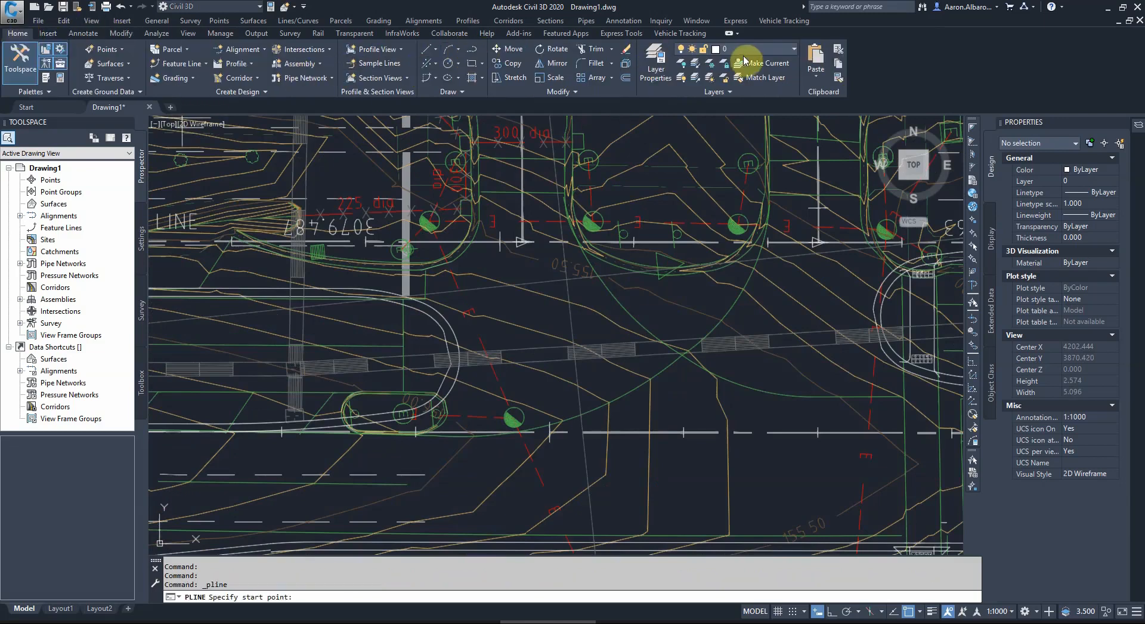
left_click(1090, 171)
left_click(1079, 202)
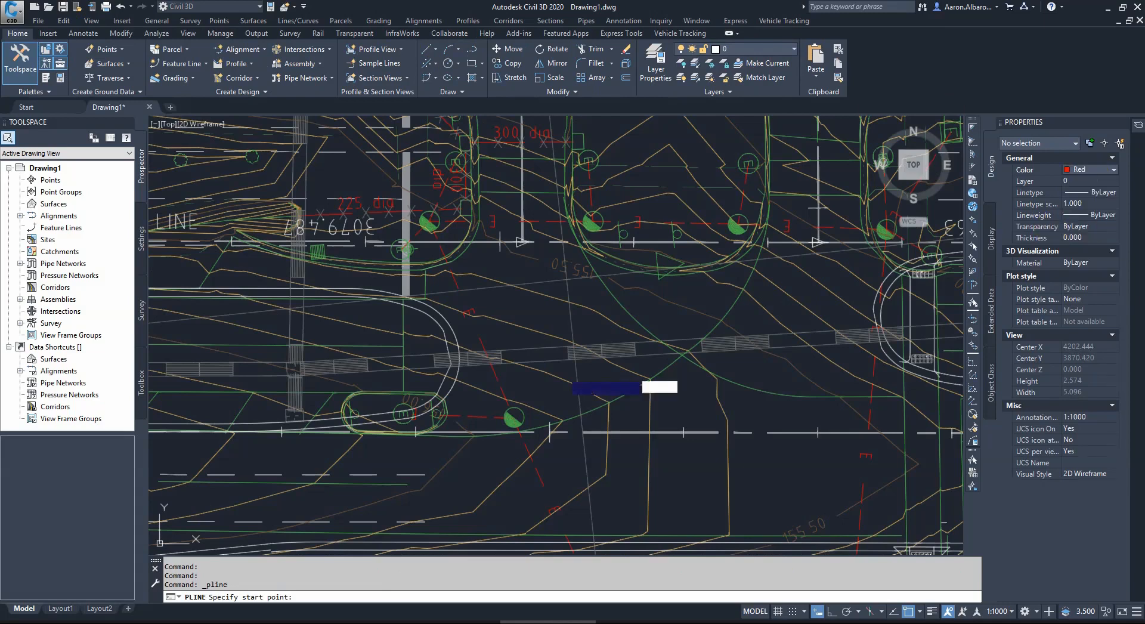
left_click(270, 377)
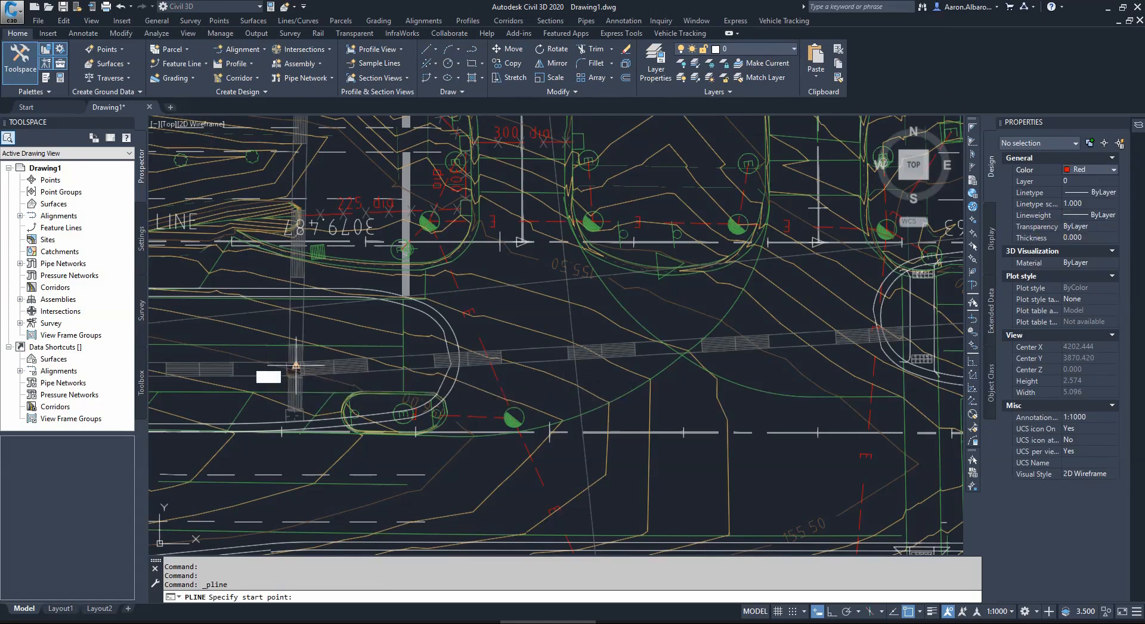
scroll(358, 381, "down", 3)
scroll(524, 379, "up", 2)
scroll(541, 365, "up", 2)
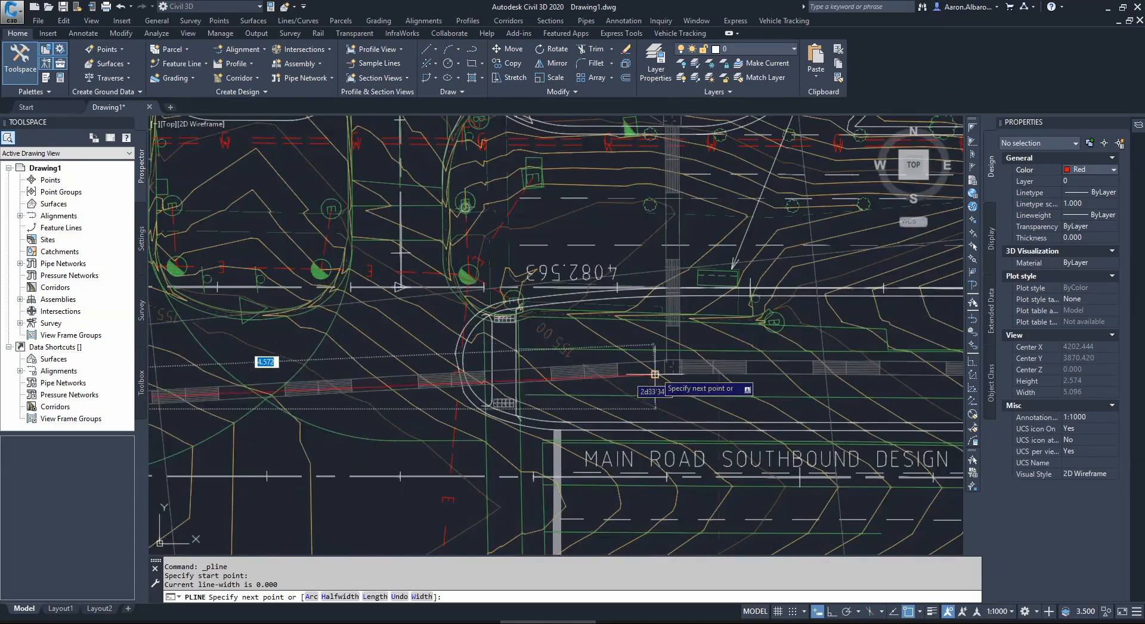
scroll(638, 383, "up", 4)
left_click(691, 361)
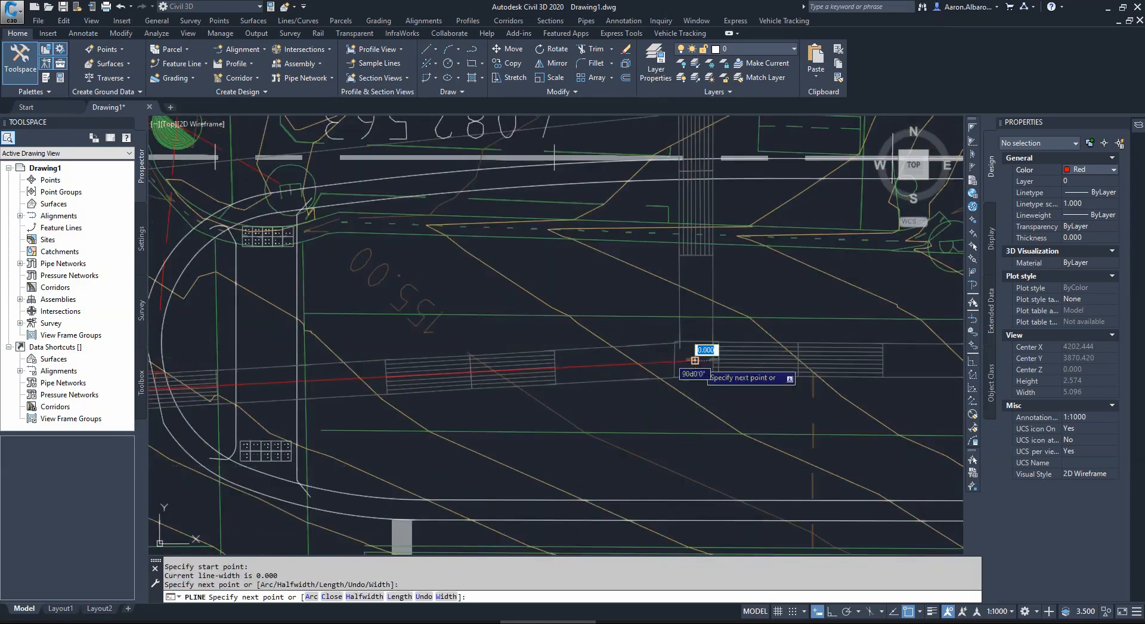
key("Escape")
Step: Inspect the new red polyline and several imported contour and boundary polylines by selecting them, and clear the selection
scroll(699, 344, "down", 3)
scroll(698, 344, "down", 3)
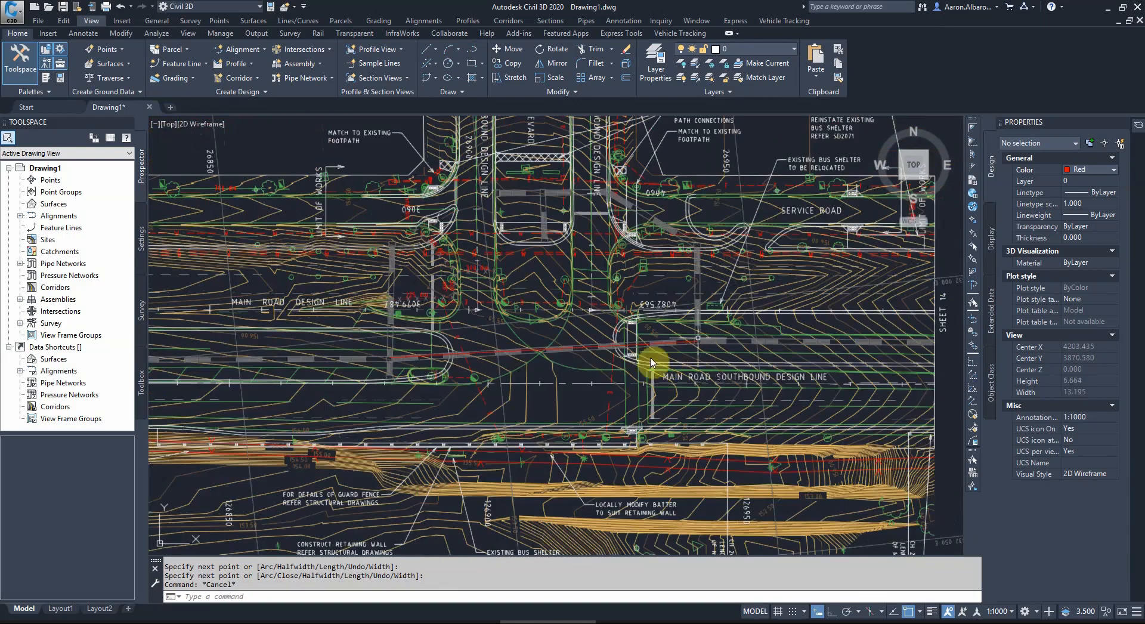
left_click(563, 344)
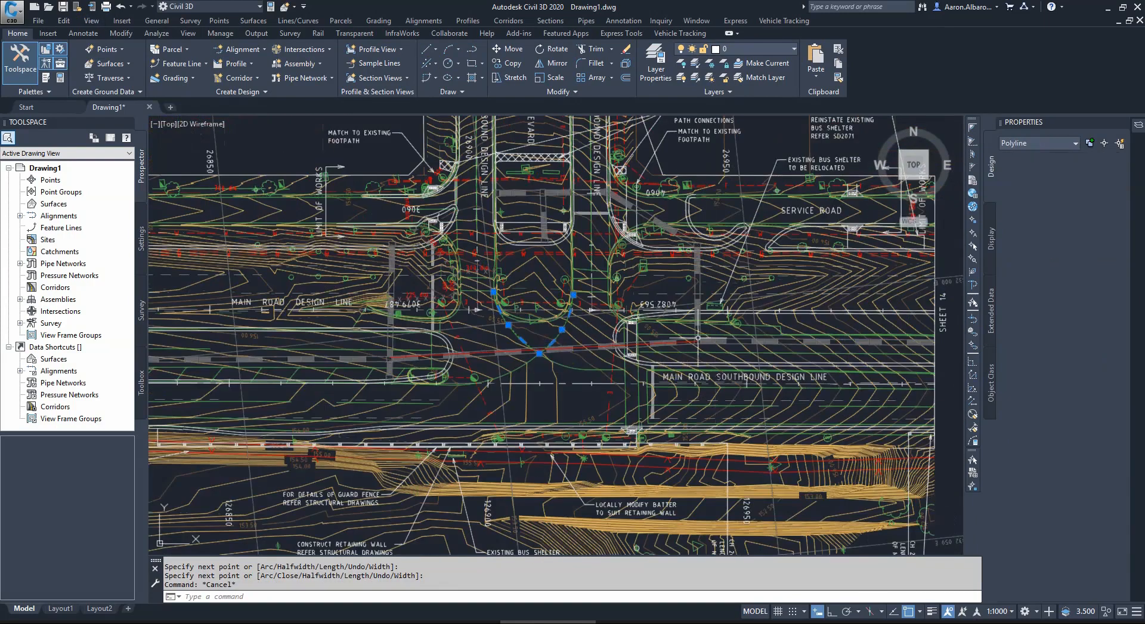
left_click(563, 347)
scroll(451, 244, "down", 6)
scroll(417, 215, "up", 3)
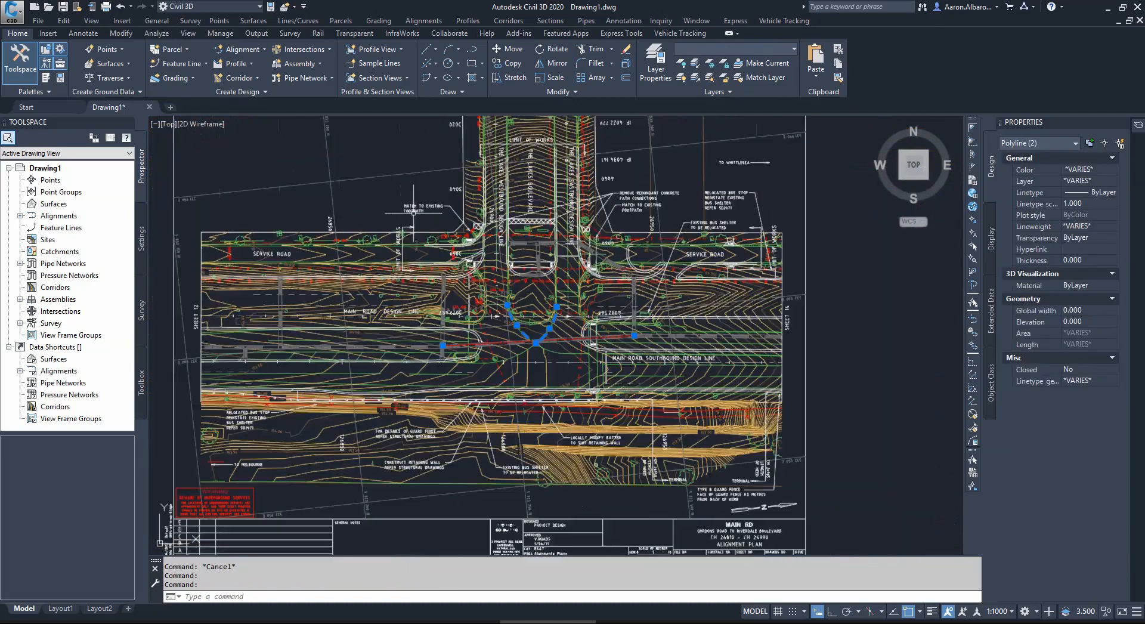
scroll(344, 230, "up", 3)
left_click(345, 237)
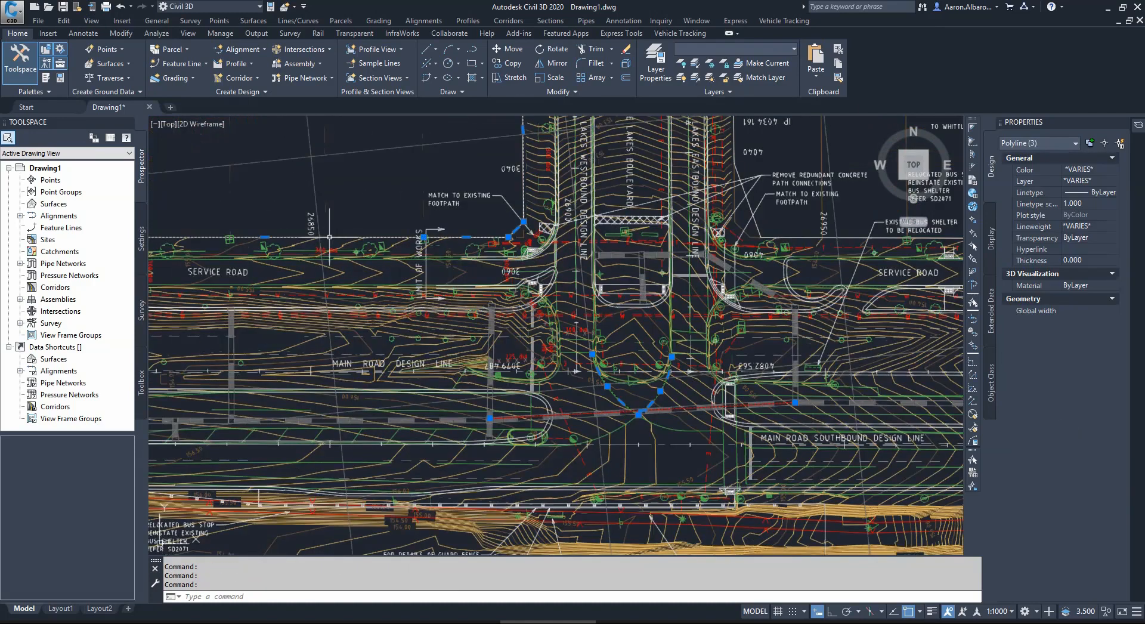
left_click(412, 268)
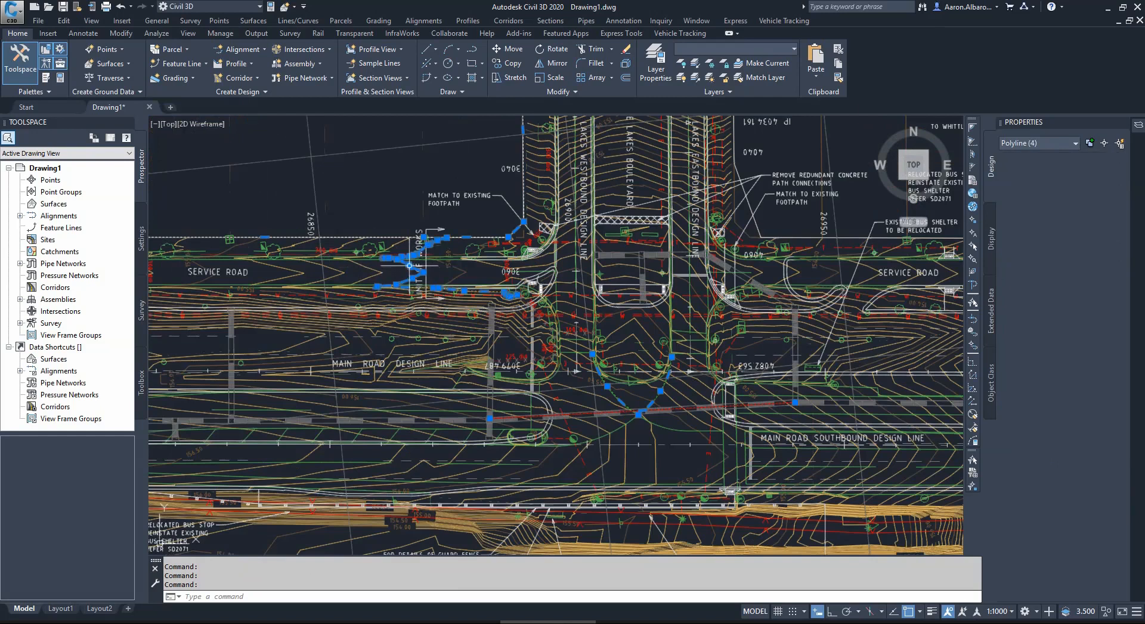
left_click(374, 270)
scroll(575, 283, "down", 2)
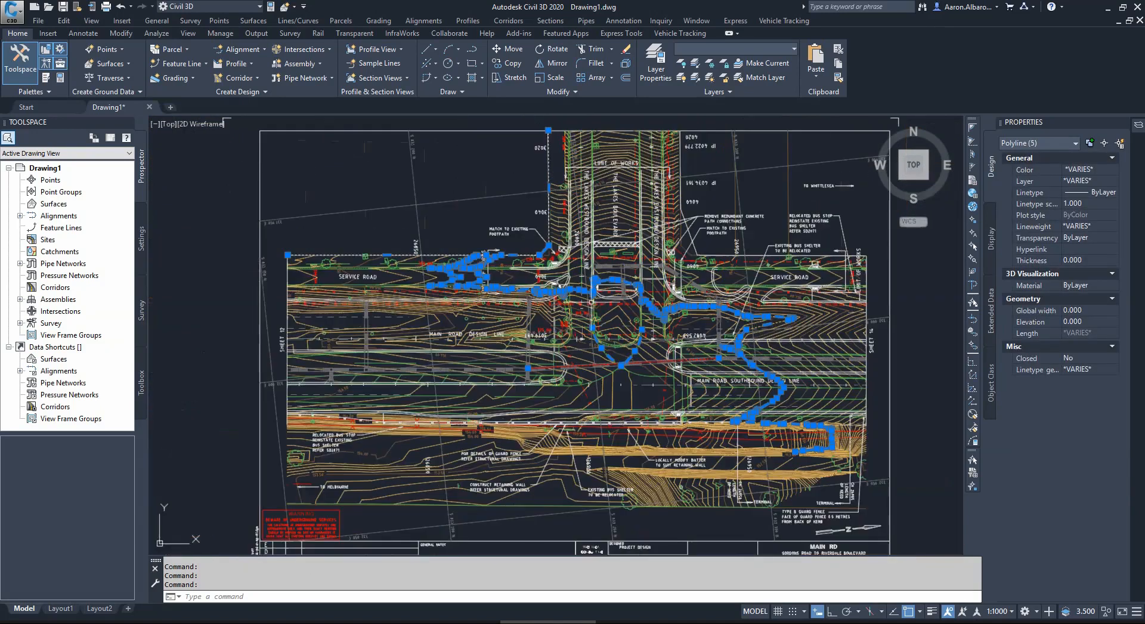
left_click(631, 386)
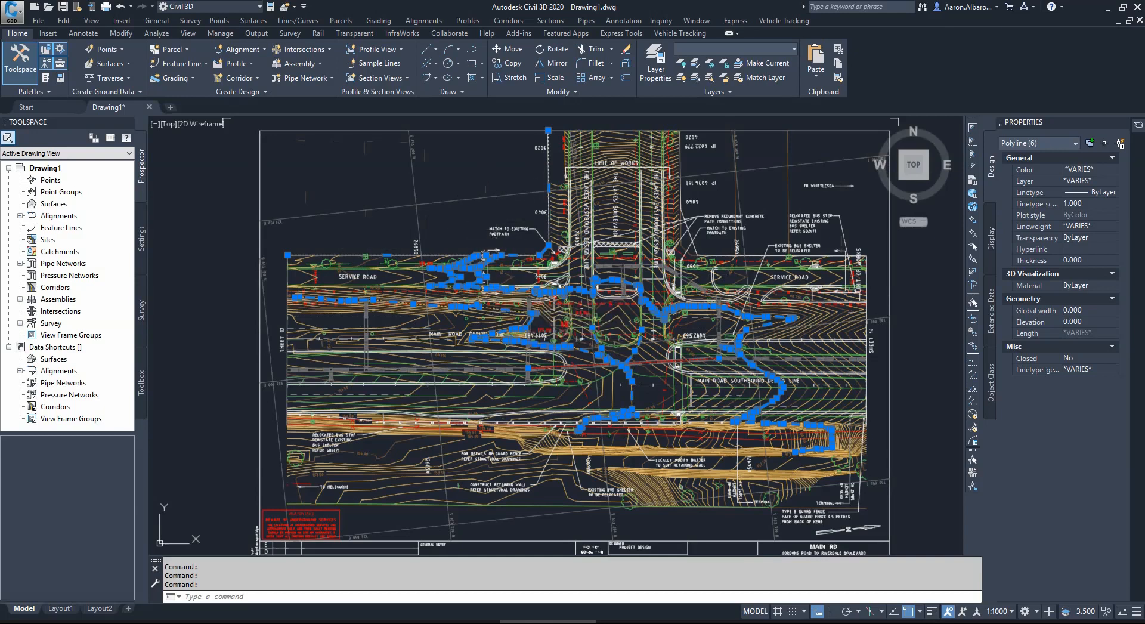
key("Escape")
key("Escape")
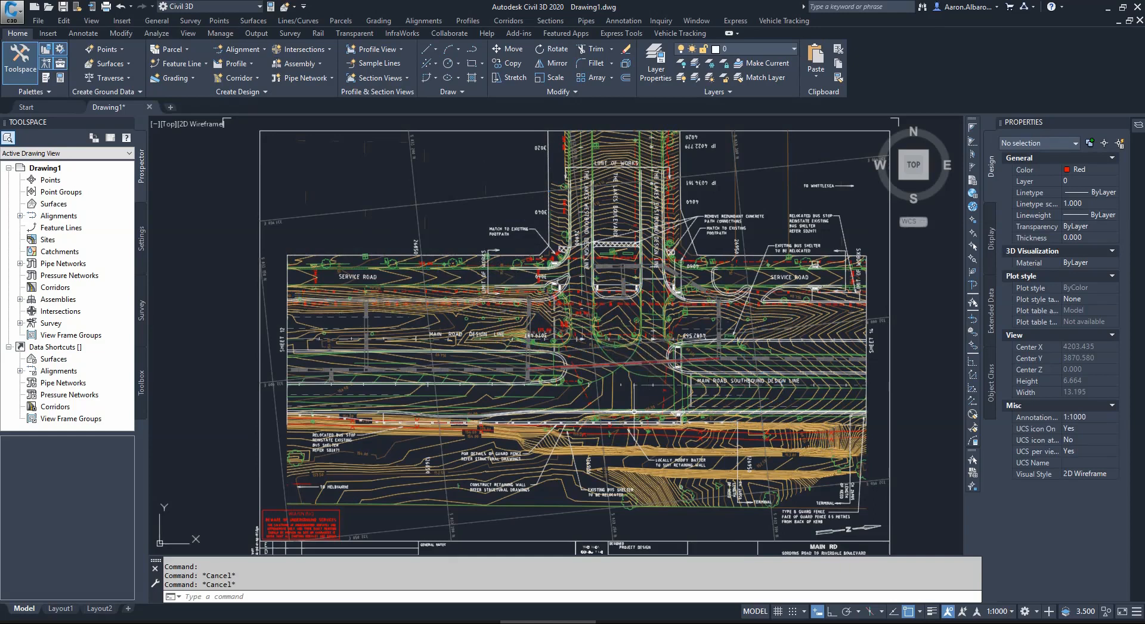
scroll(570, 382, "up", 2)
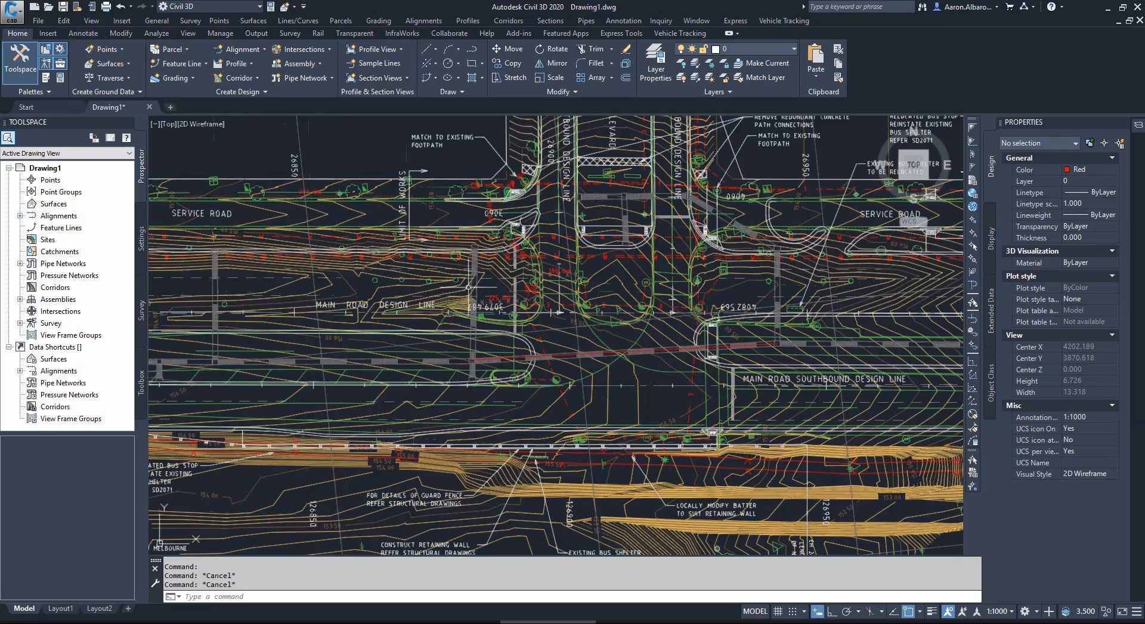
scroll(468, 287, "down", 1)
scroll(587, 269, "down", 1)
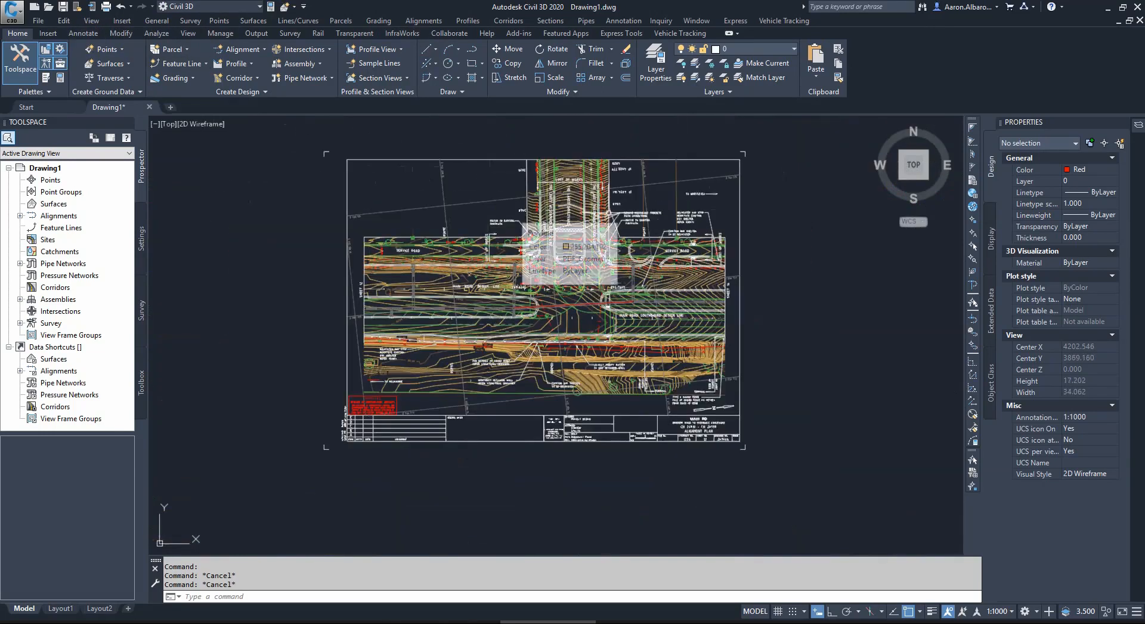
Step: Select all the imported linework and start scaling it, with the base point at the lower corner of the scale bar's 0 end
scroll(629, 438, "up", 5)
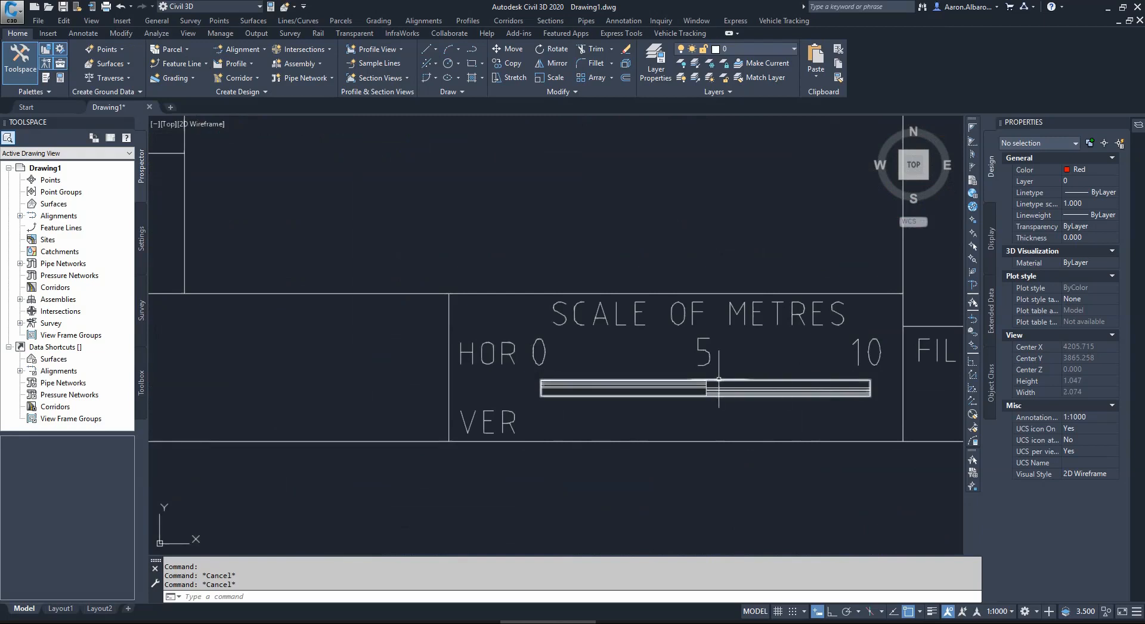
scroll(719, 378, "down", 10)
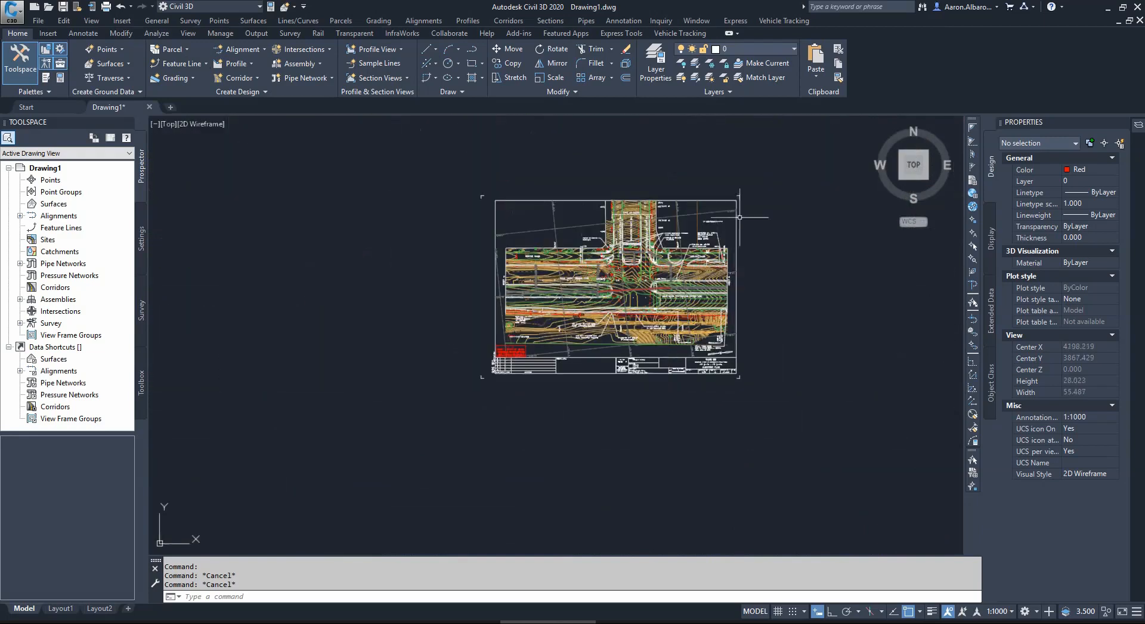
left_click(775, 177)
left_click(424, 431)
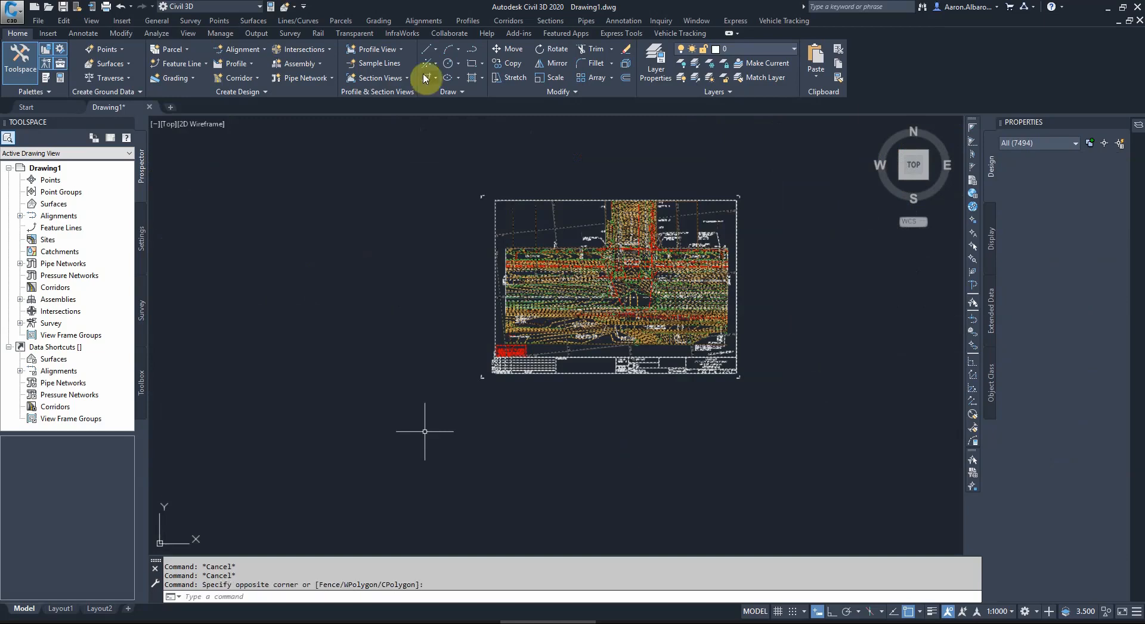
type("sc")
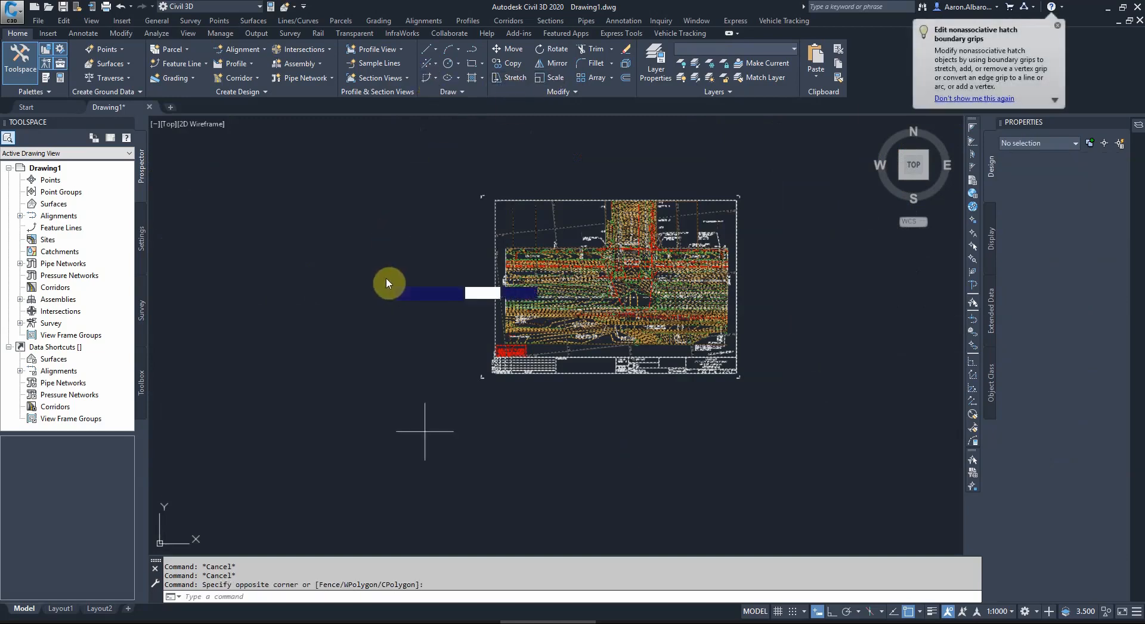
key("Return")
scroll(627, 389, "up", 3)
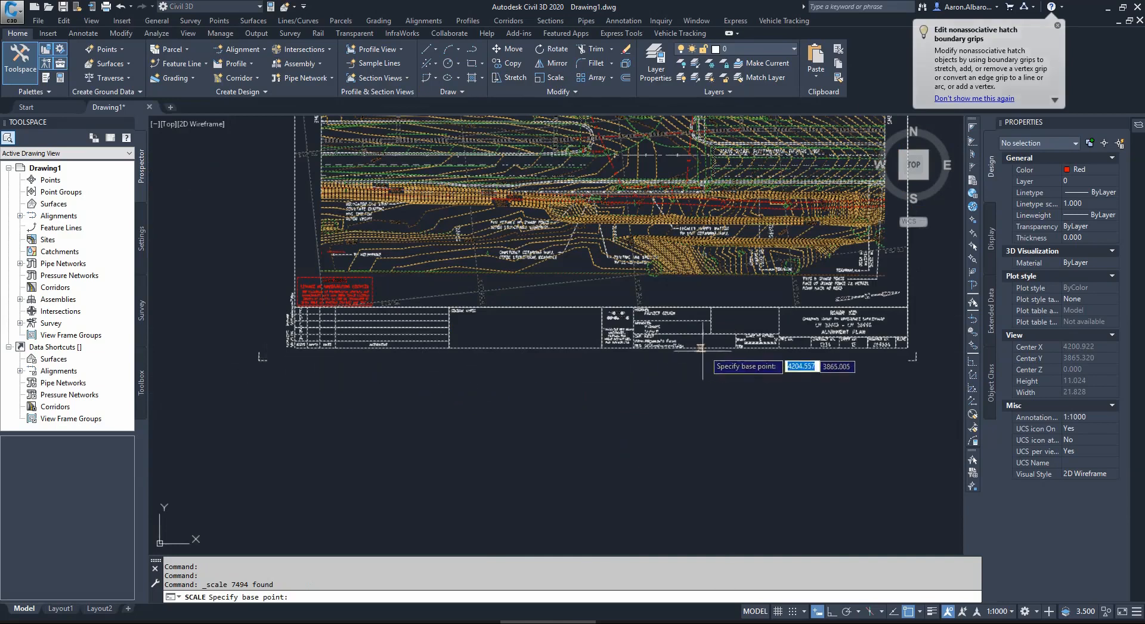
scroll(746, 334, "up", 8)
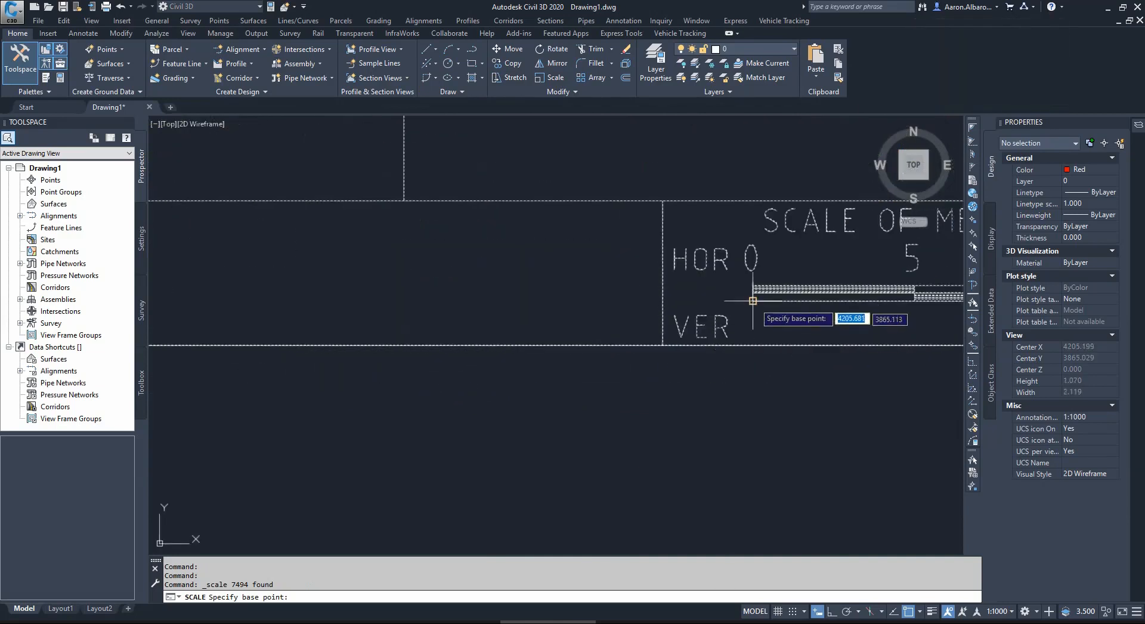
left_click(753, 300)
Step: Choose the Reference option and take the scale bar's length from its 0 end to its 10 end as the reference length, with Ortho on
scroll(594, 384, "down", 12)
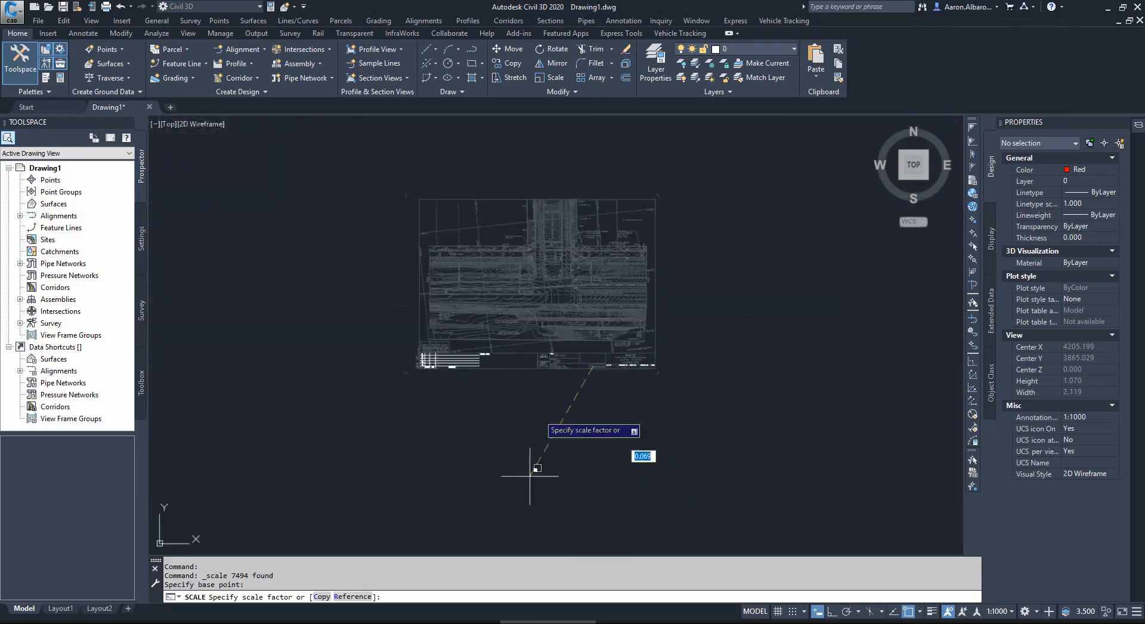
scroll(553, 392, "down", 6)
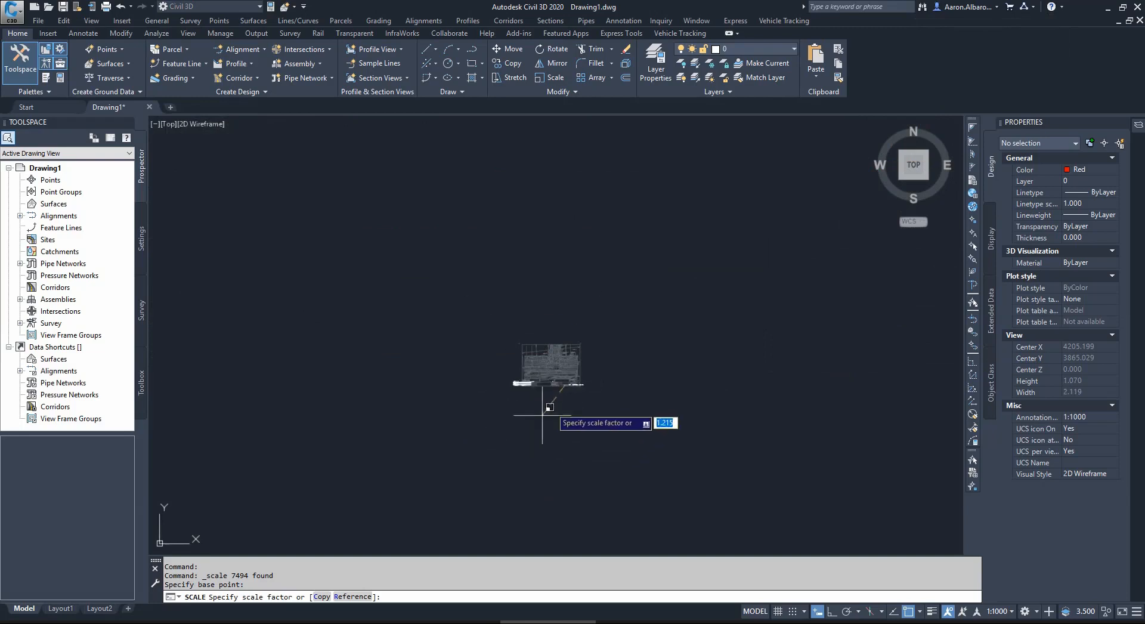
scroll(586, 357, "up", 10)
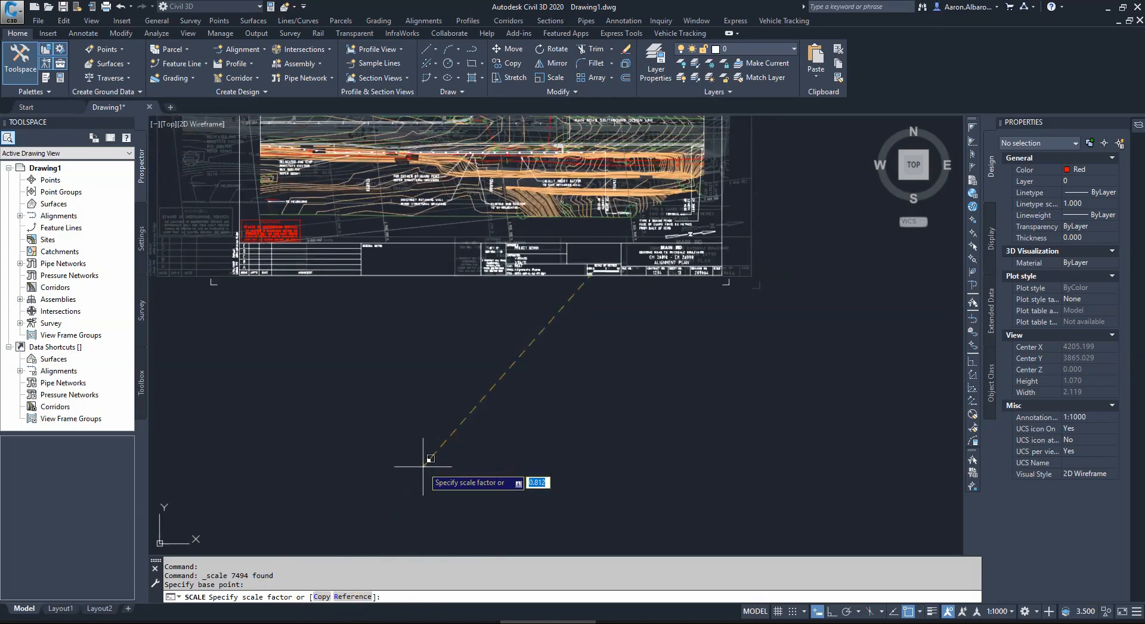
key("Return")
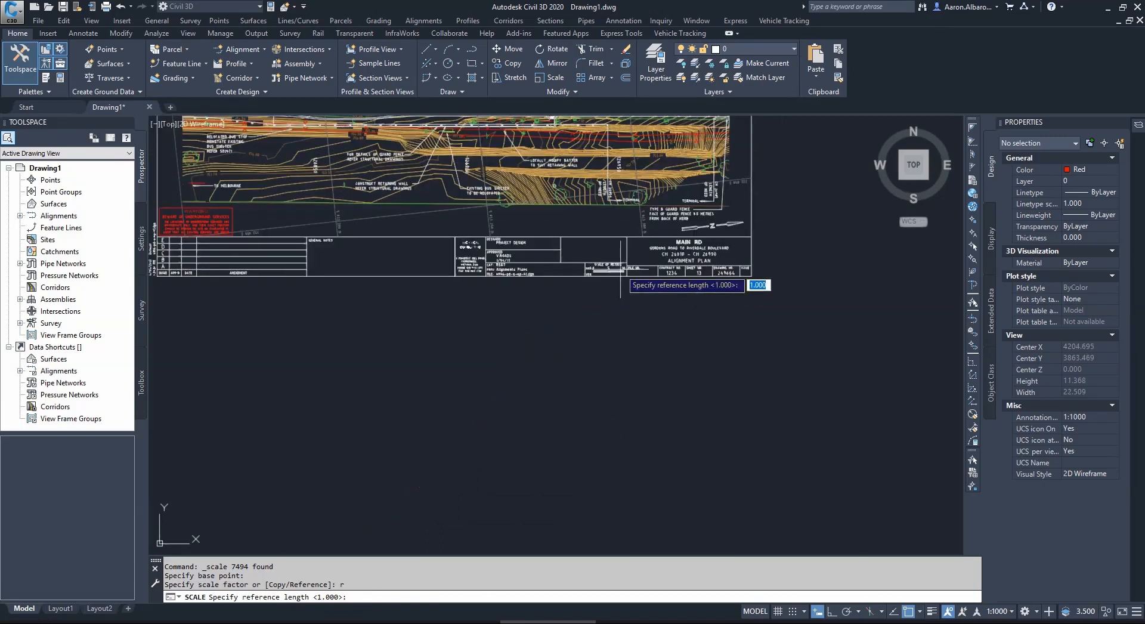
scroll(620, 273, "up", 5)
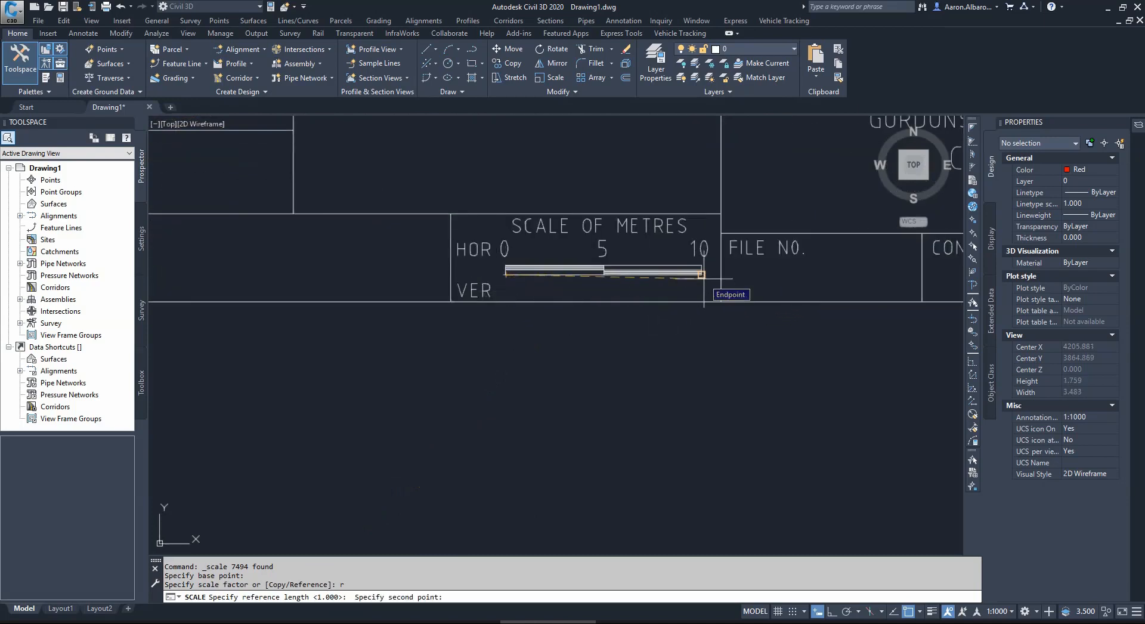
scroll(703, 278, "up", 2)
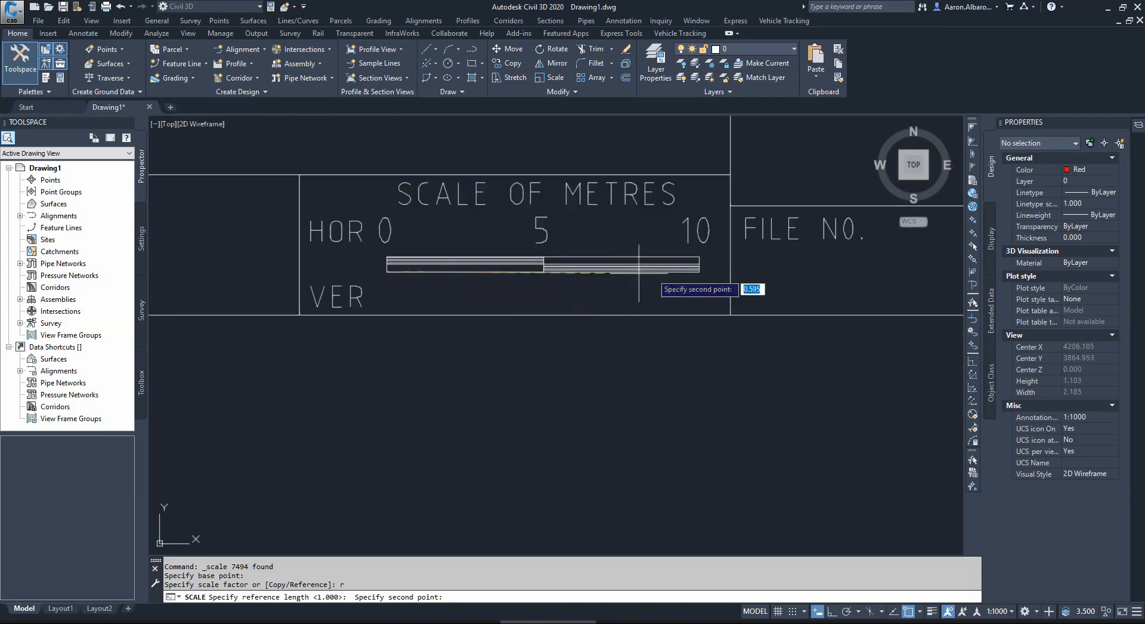
left_click(830, 612)
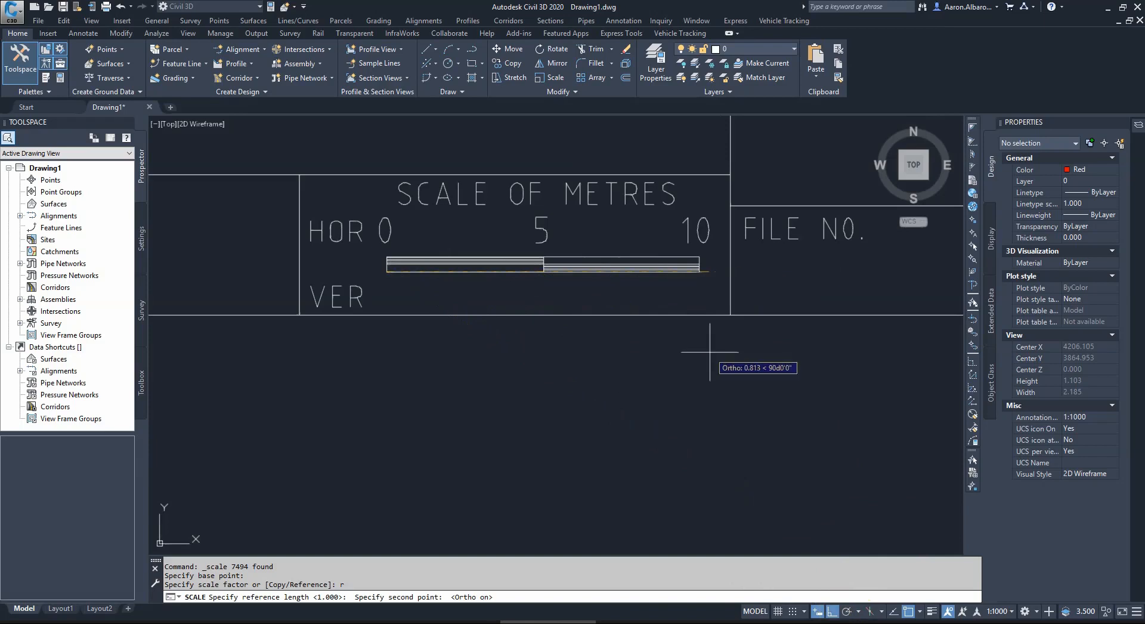
scroll(706, 275, "up", 2)
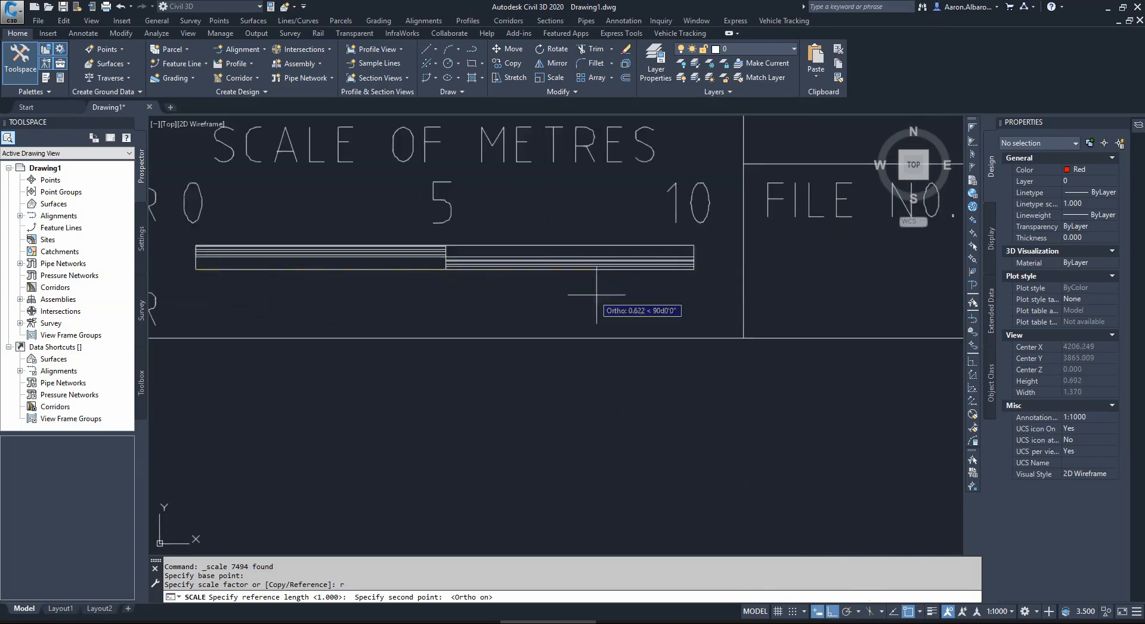
left_click(690, 264)
Step: Set the new length of the scale bar to 10 to rescale the drawing
scroll(582, 304, "down", 4)
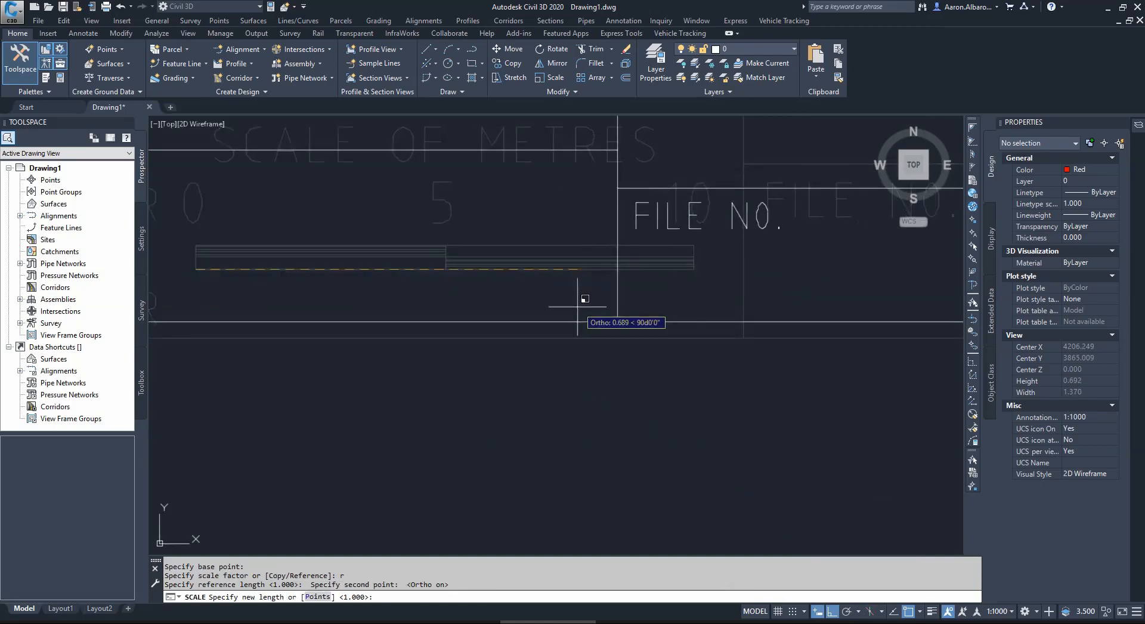
scroll(596, 307, "down", 2)
scroll(638, 310, "up", 5)
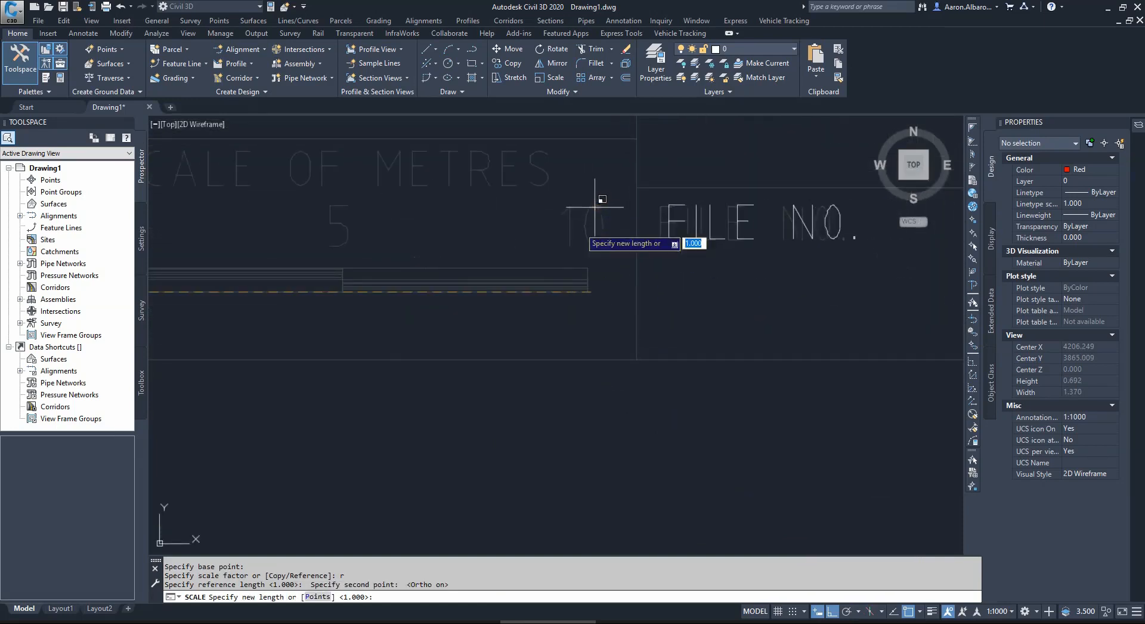
scroll(729, 295, "down", 2)
scroll(730, 295, "down", 2)
type("10")
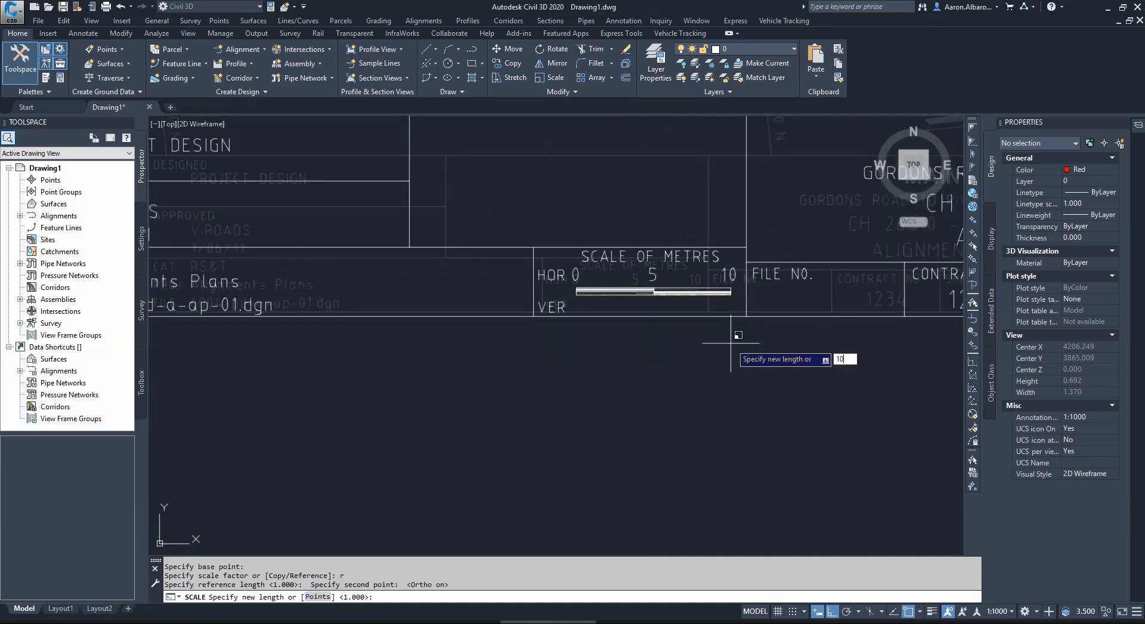
key("Return")
Step: Add a linear dimension below the rescaled bar from 0 to 10, and undo both the dimension and the scaling
scroll(466, 337, "down", 5)
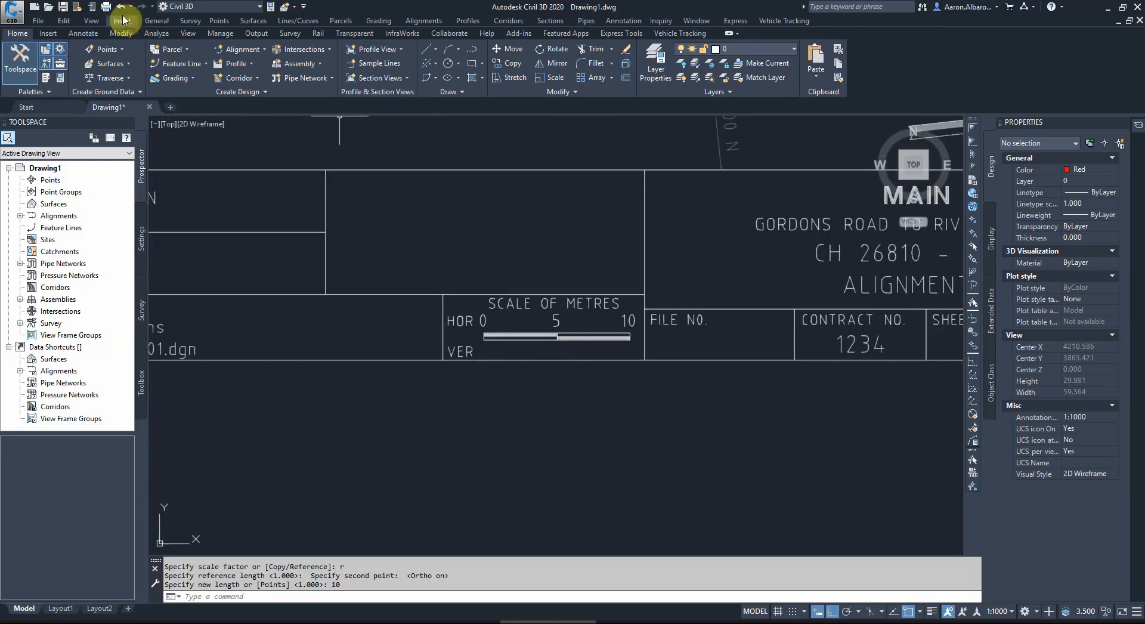
left_click(70, 34)
left_click(308, 77)
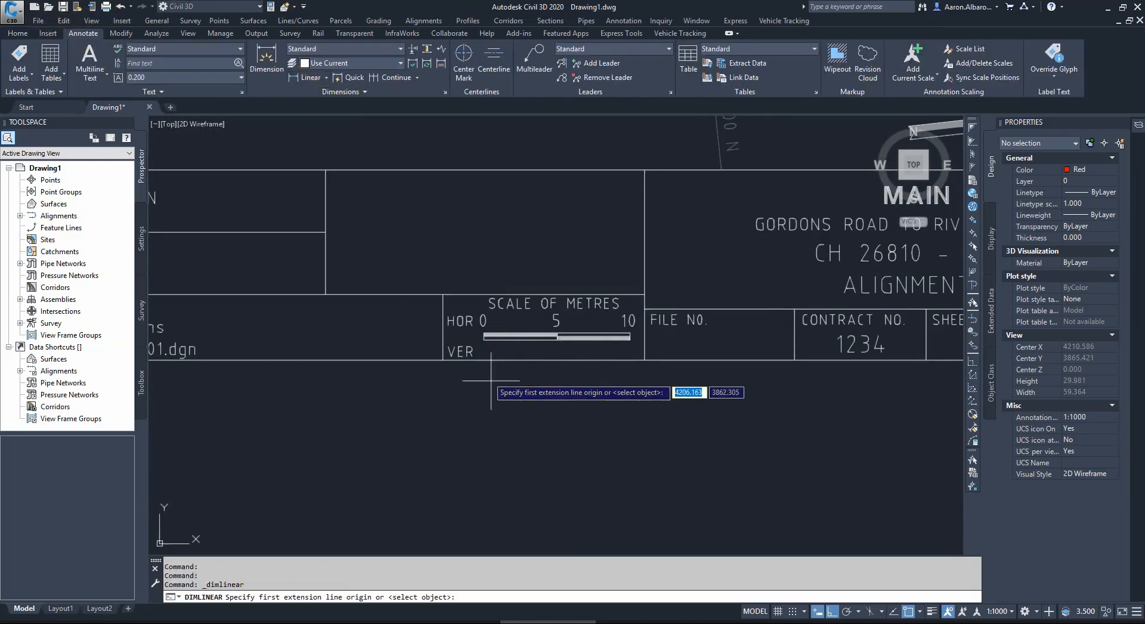
left_click(484, 339)
scroll(617, 350, "up", 4)
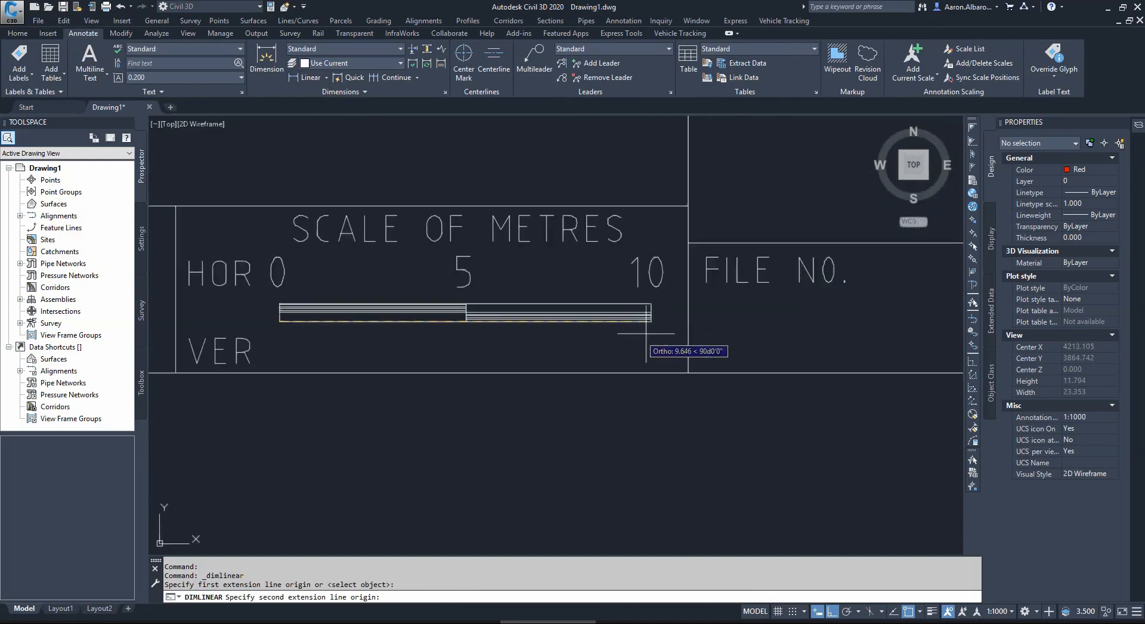
left_click(651, 322)
left_click(598, 412)
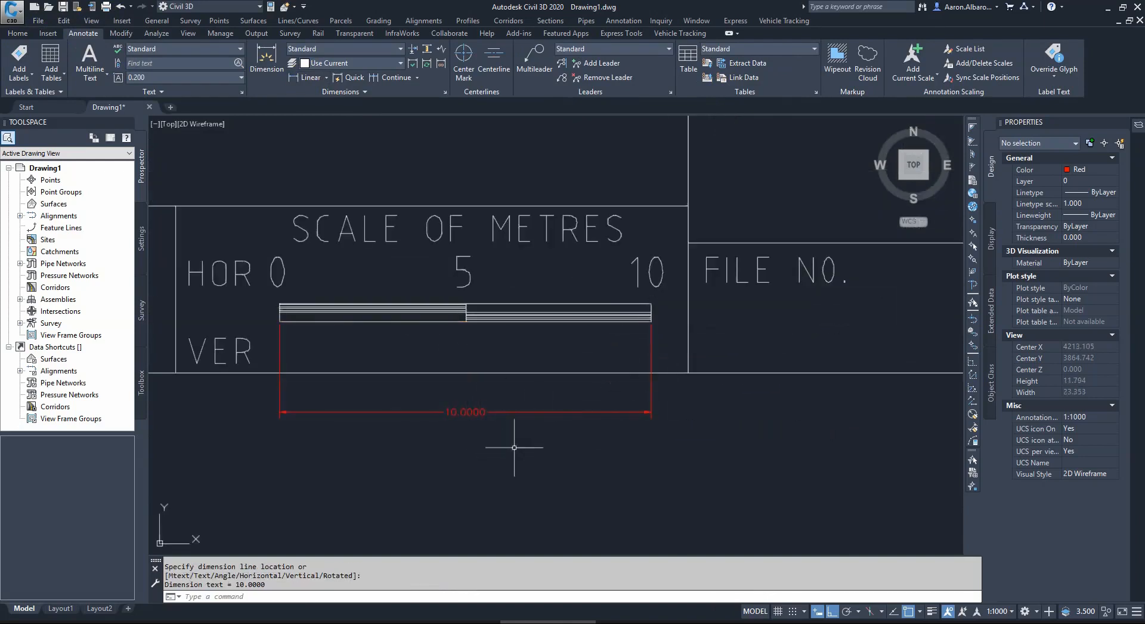
left_click(120, 8)
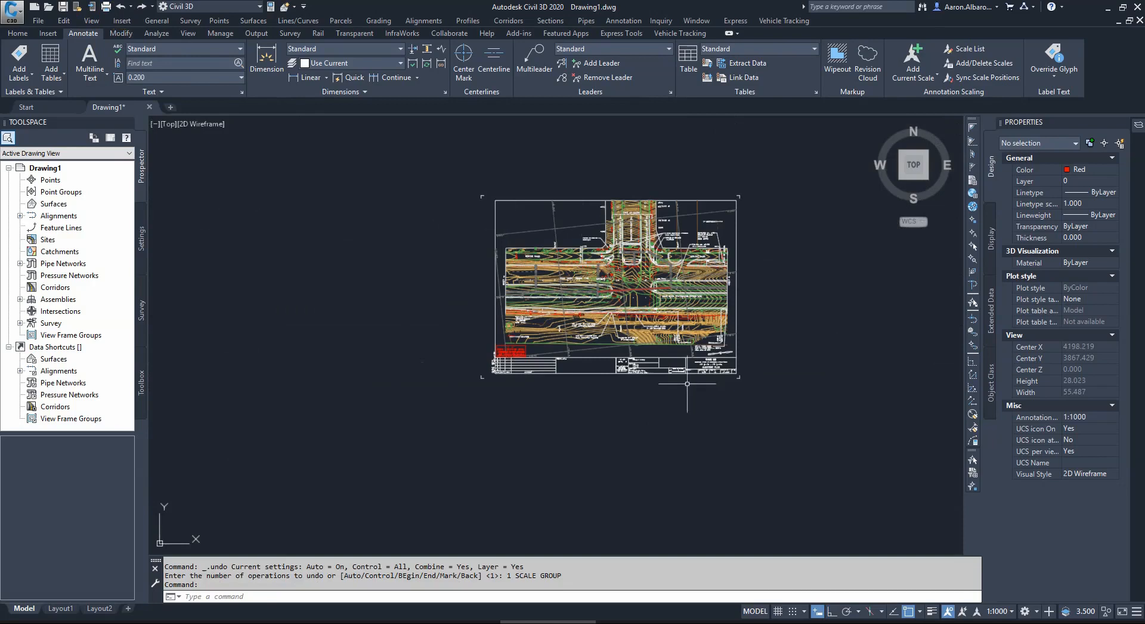
Step: Add a linear dimension below the unscaled scale bar, from its 0 end to its 10 end
scroll(687, 383, "up", 10)
left_click(295, 77)
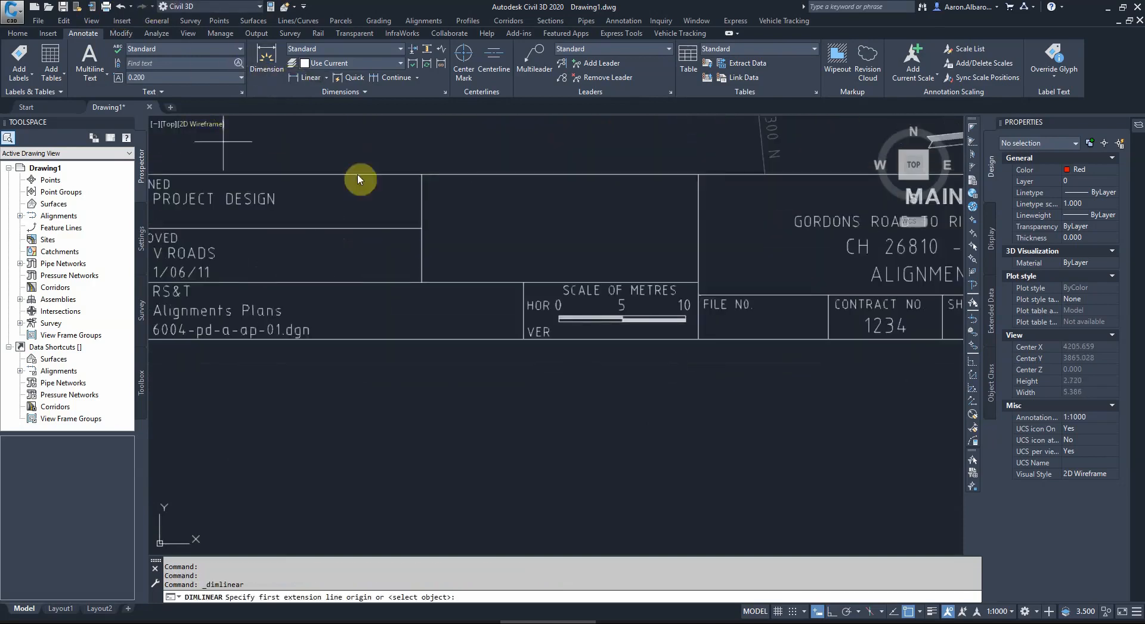
scroll(588, 331, "up", 4)
left_click(559, 322)
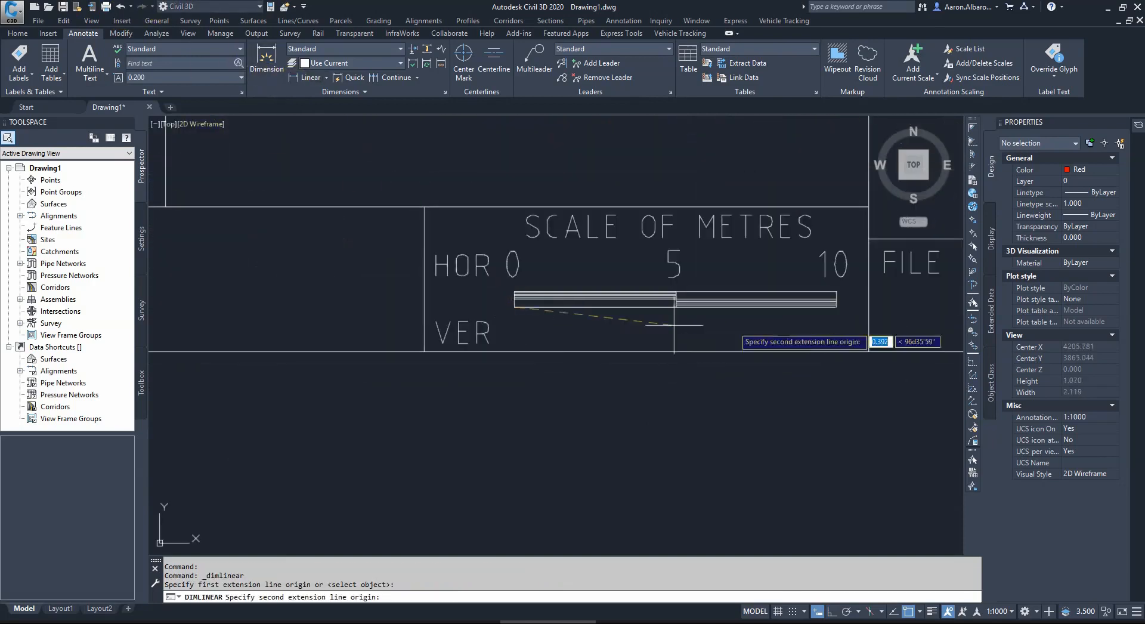
left_click(837, 307)
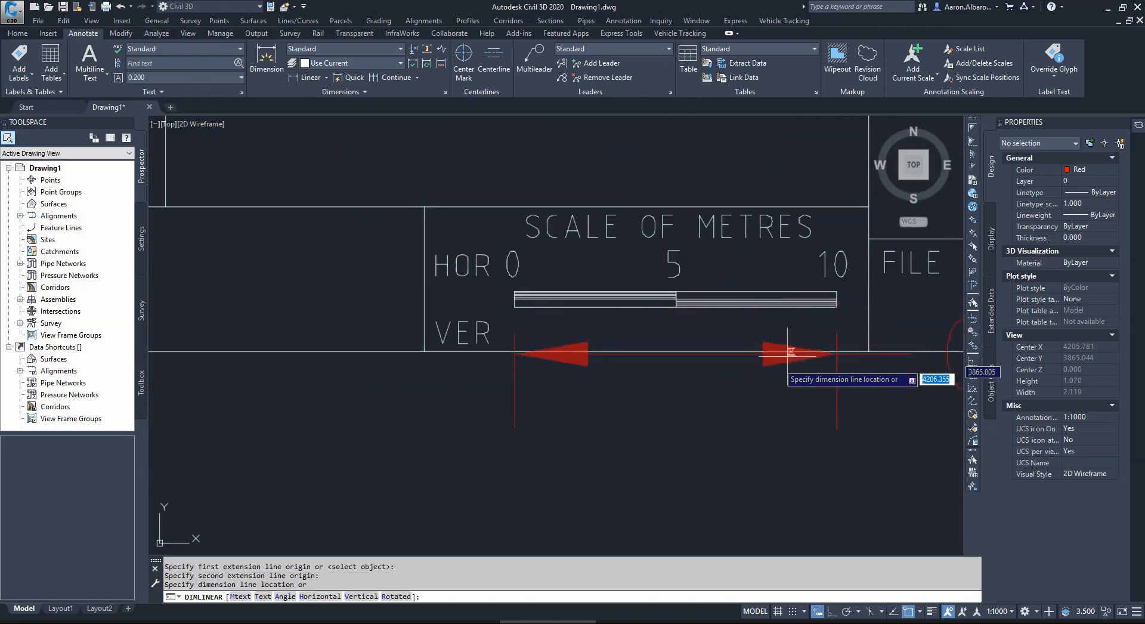
scroll(791, 352, "down", 4)
left_click(783, 419)
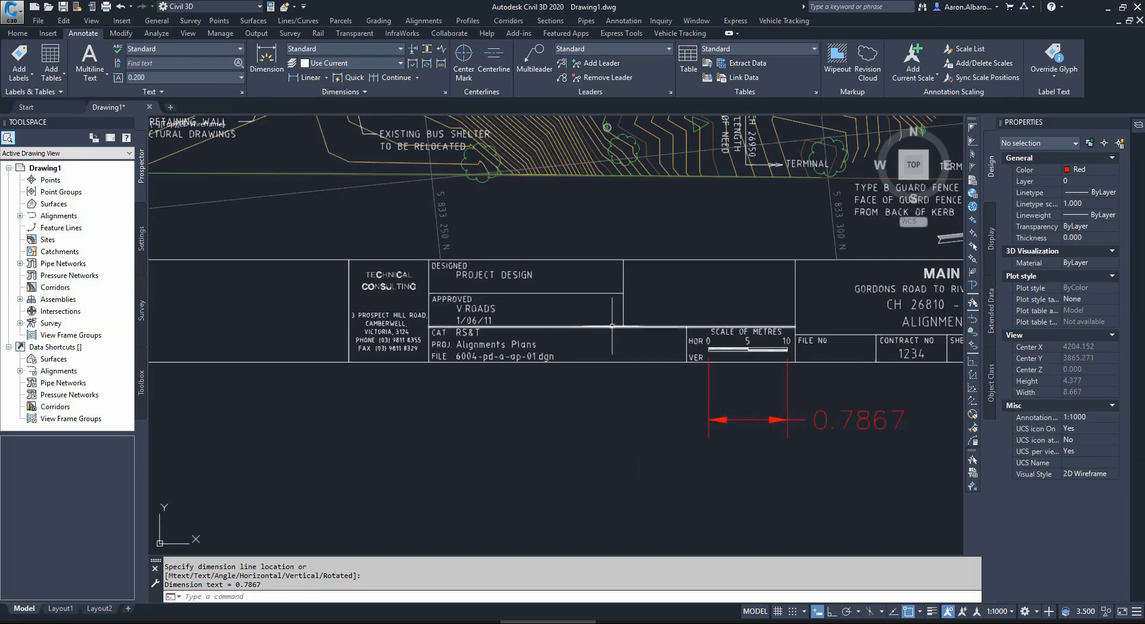
Step: Select the entire imported drawing together with the dimension below its scale bar
scroll(769, 409, "down", 2)
scroll(704, 379, "down", 6)
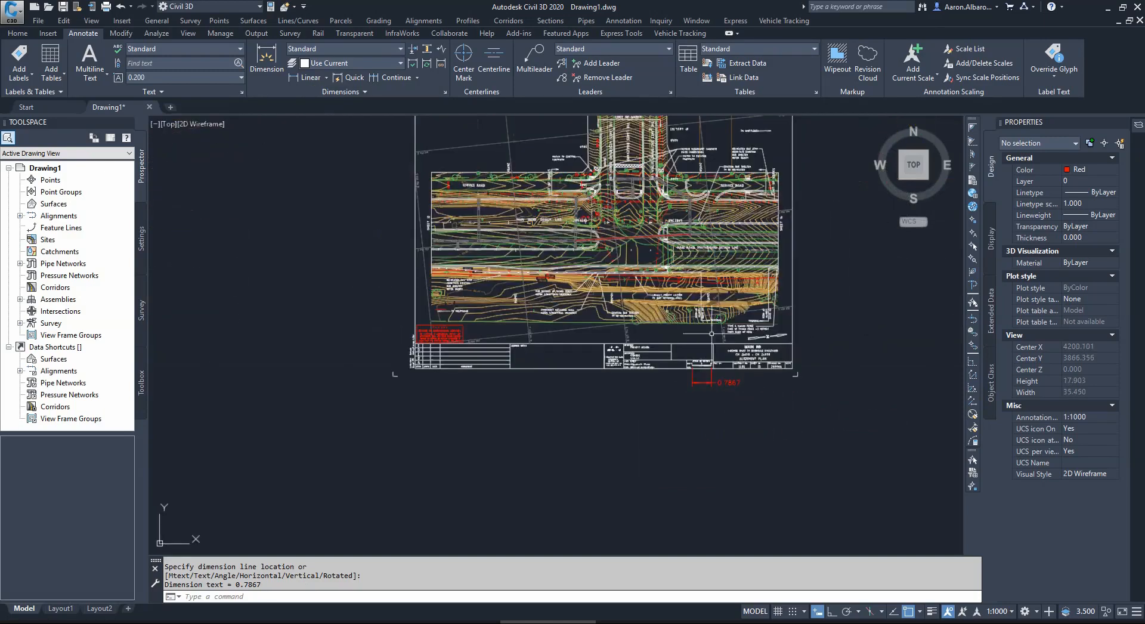
left_click(773, 213)
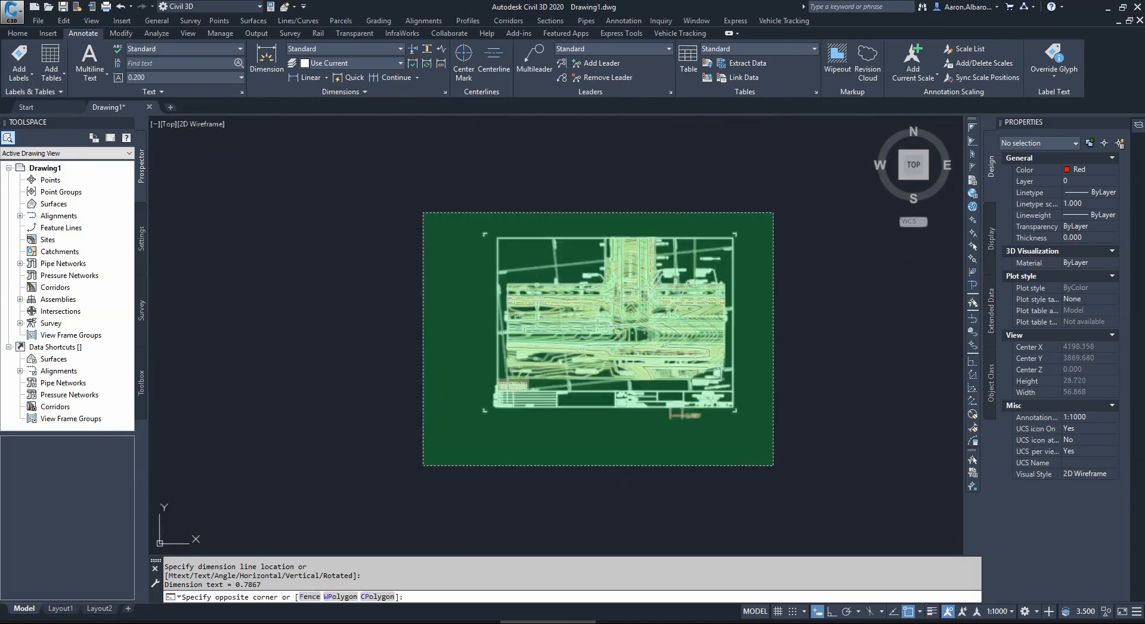
left_click(423, 465)
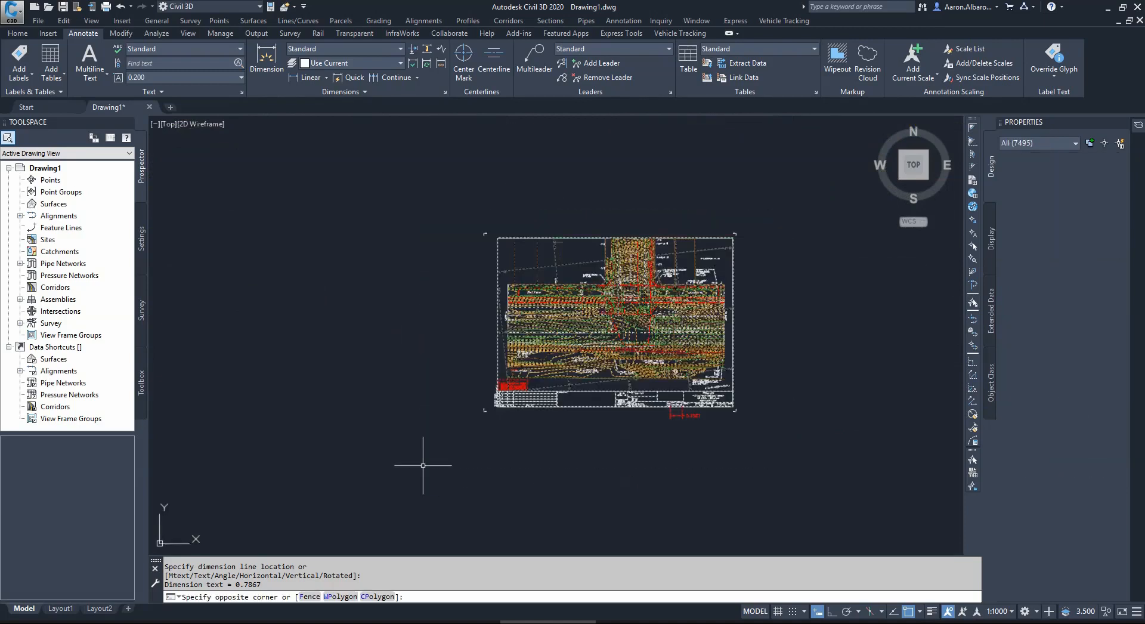
Step: Start scaling the selected drawing, using the lower corner of the scale bar's 0 end as the base point
left_click(48, 33)
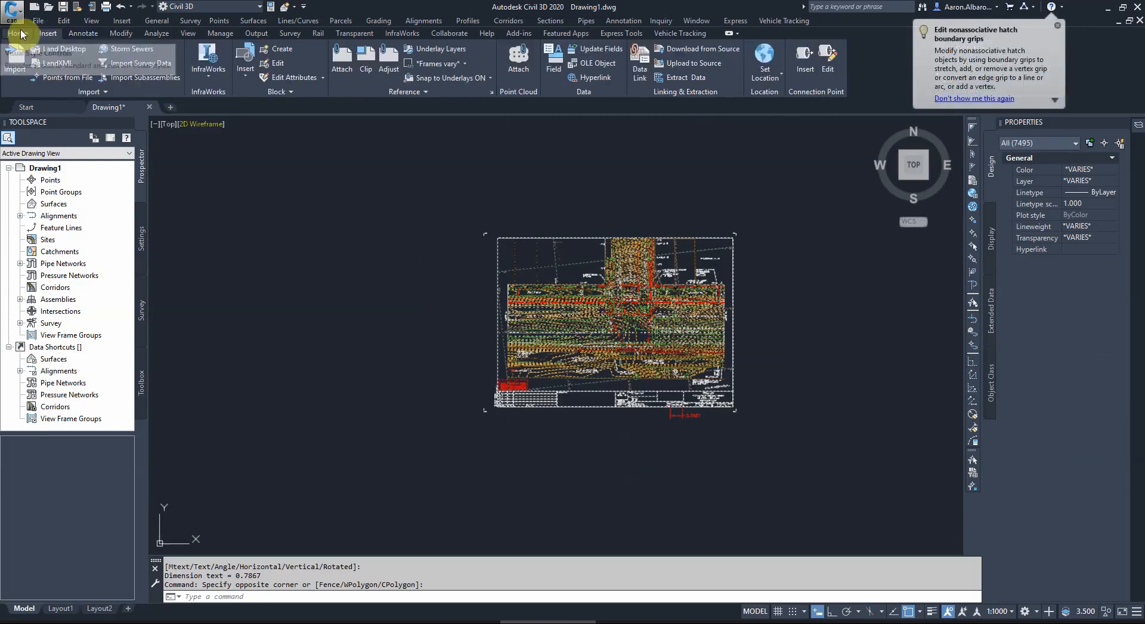
left_click(21, 34)
left_click(545, 80)
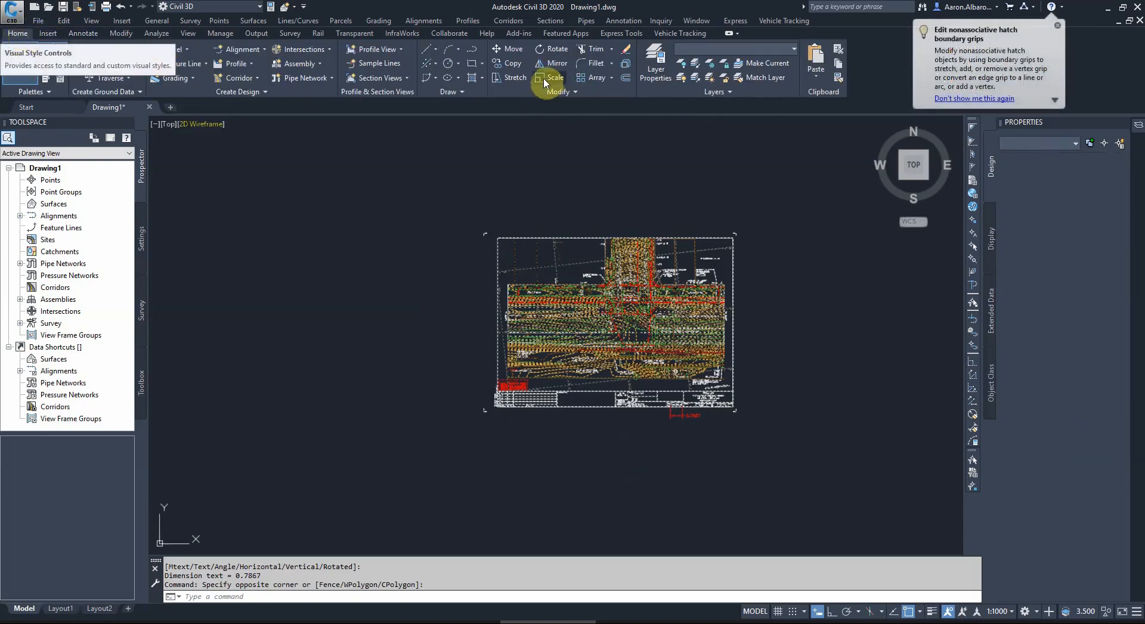
scroll(597, 412, "up", 8)
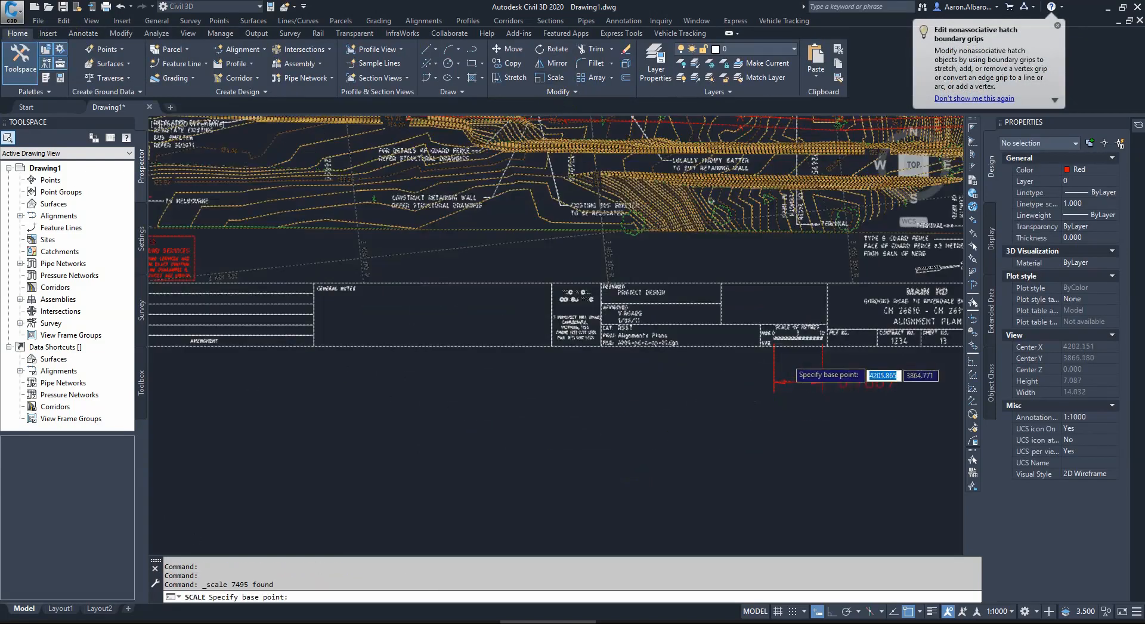
scroll(734, 346, "up", 3)
scroll(763, 325, "up", 6)
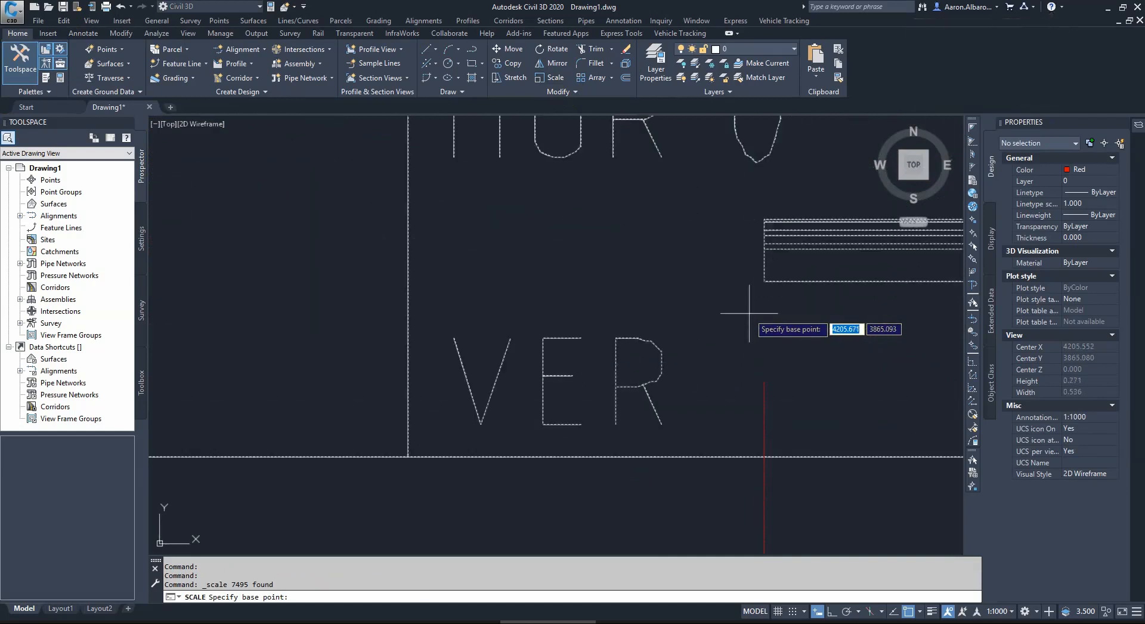
scroll(596, 315, "down", 8)
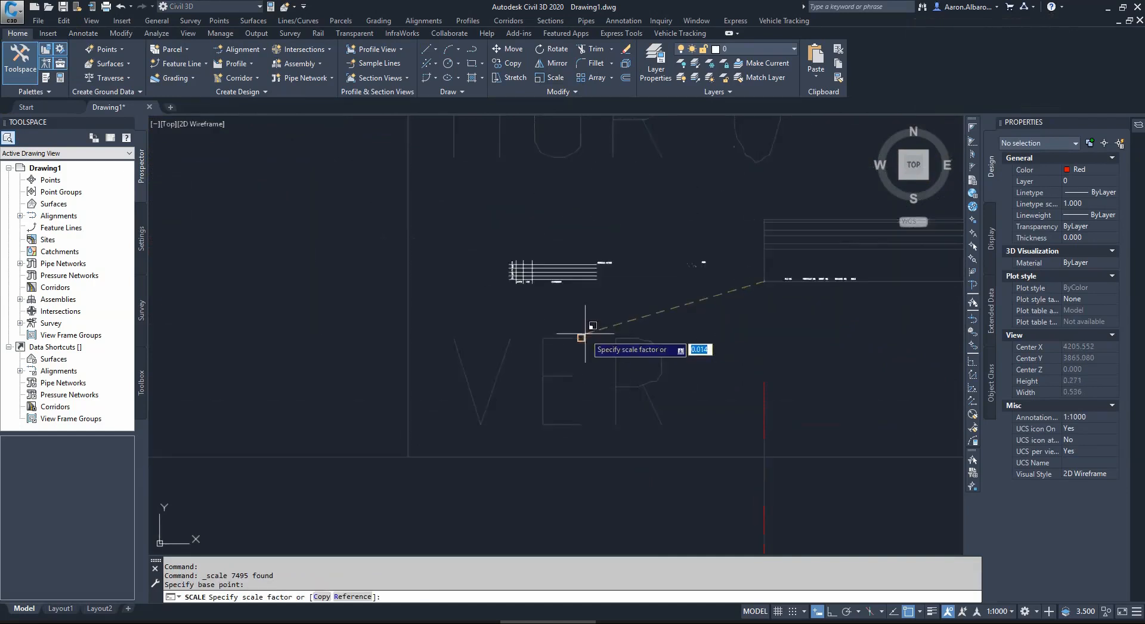
left_click(596, 314)
Step: Scale by Reference, taking the scale bar from its 0 end to its 10 end as the reference length and 10 as the new length
scroll(596, 315, "down", 4)
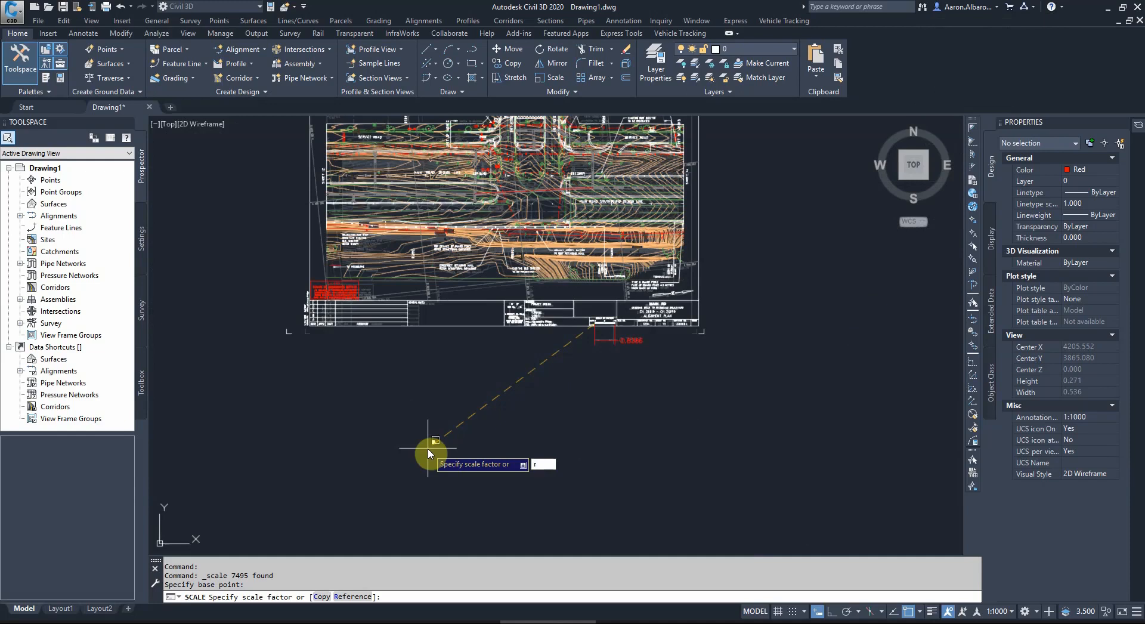
key("Return")
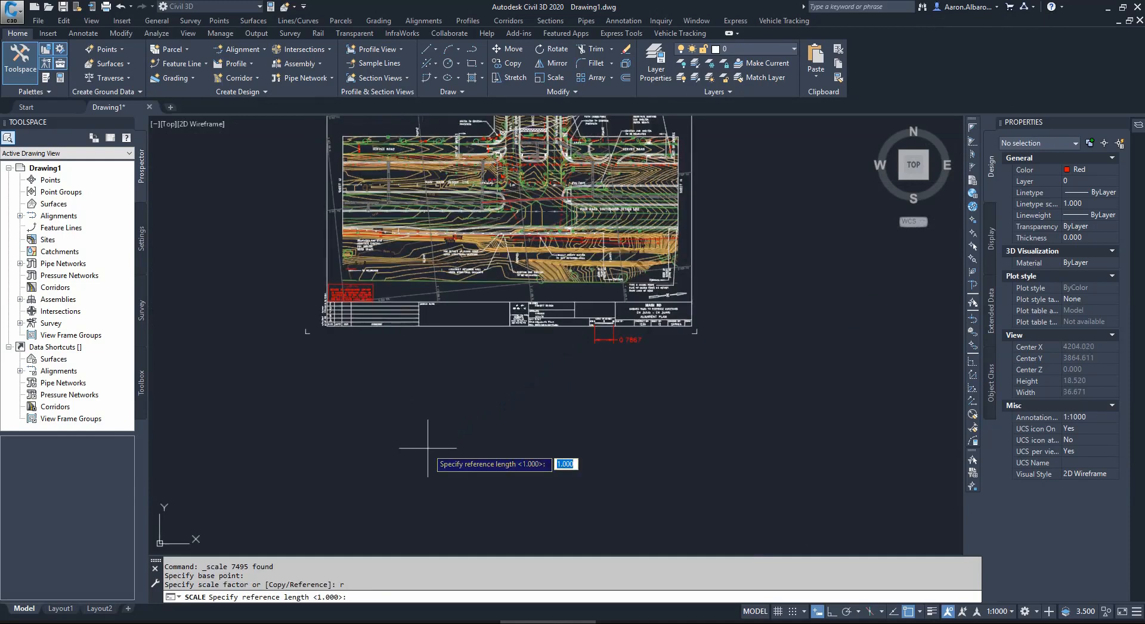
scroll(581, 370, "up", 12)
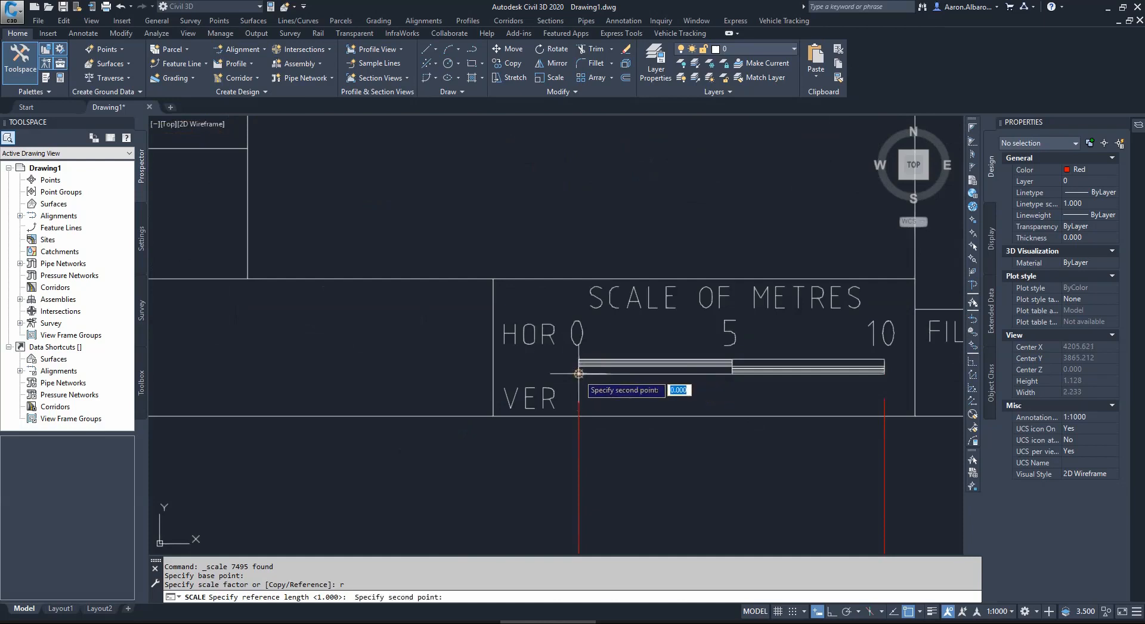
left_click(885, 374)
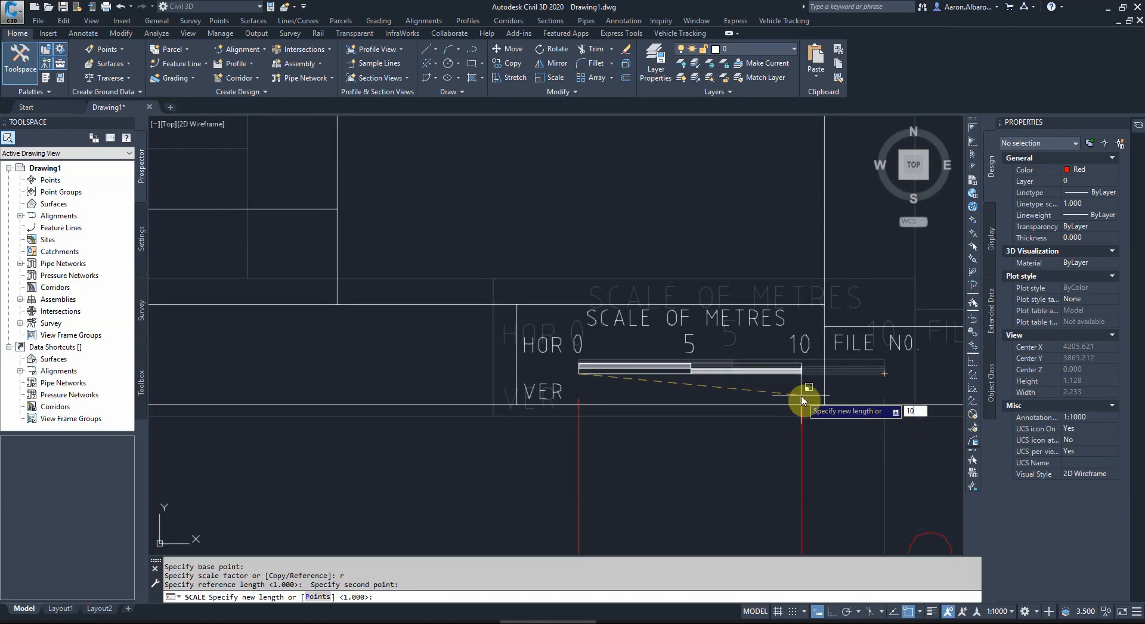
key("Return")
scroll(636, 375, "down", 15)
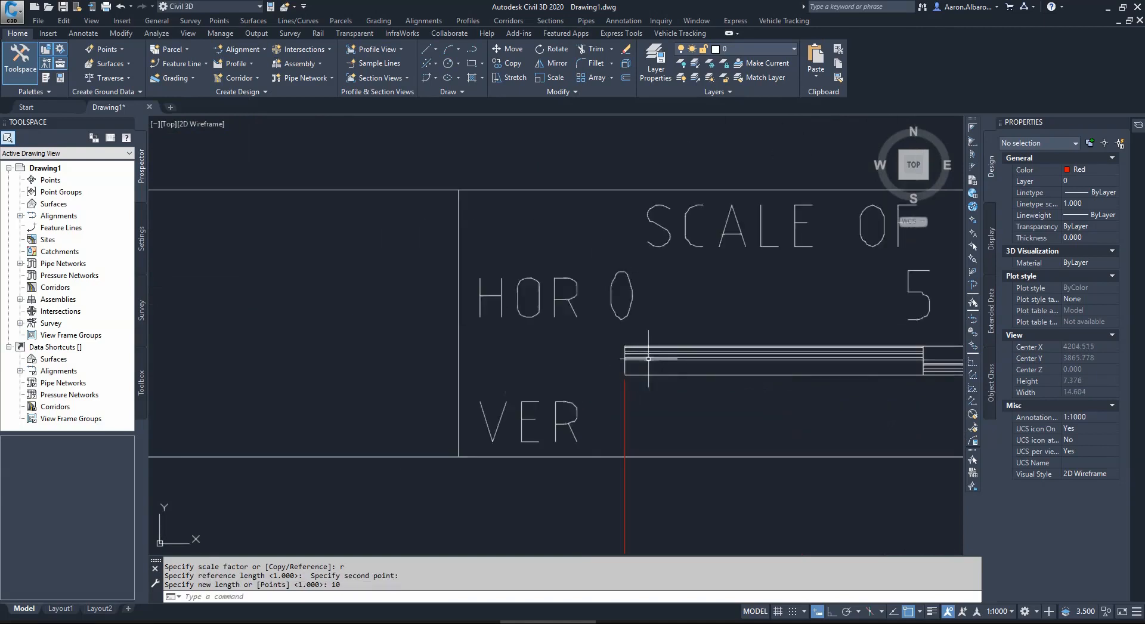
Step: Check the linear dimension below the rescaled scale bar and delete it
scroll(740, 448, "up", 7)
scroll(739, 448, "up", 5)
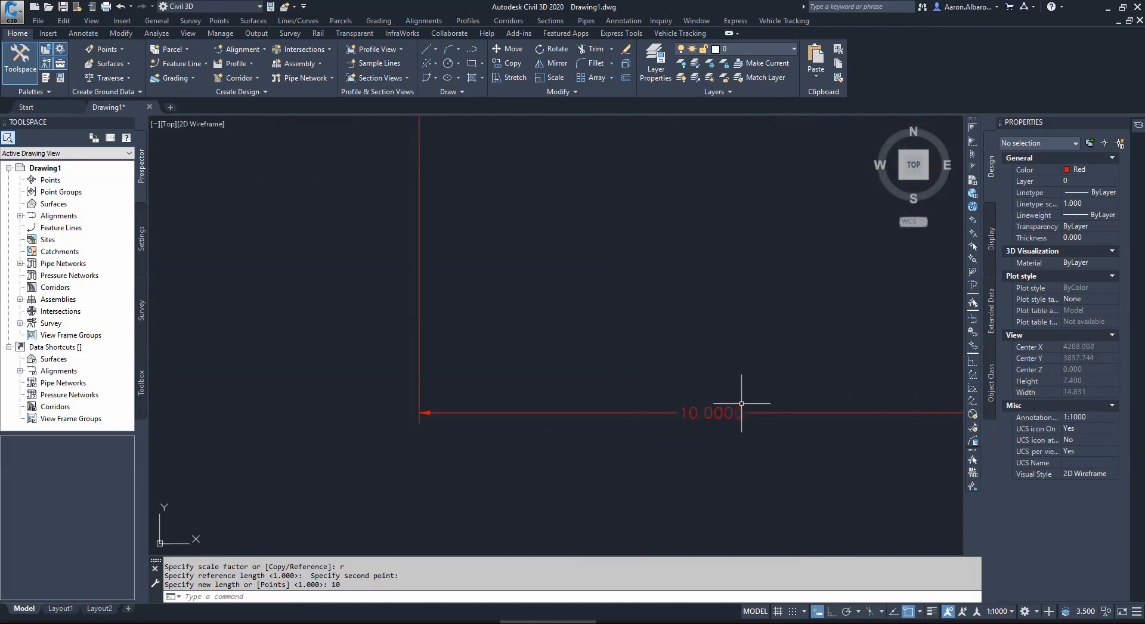
left_click(740, 411)
left_click(583, 481)
key("Delete")
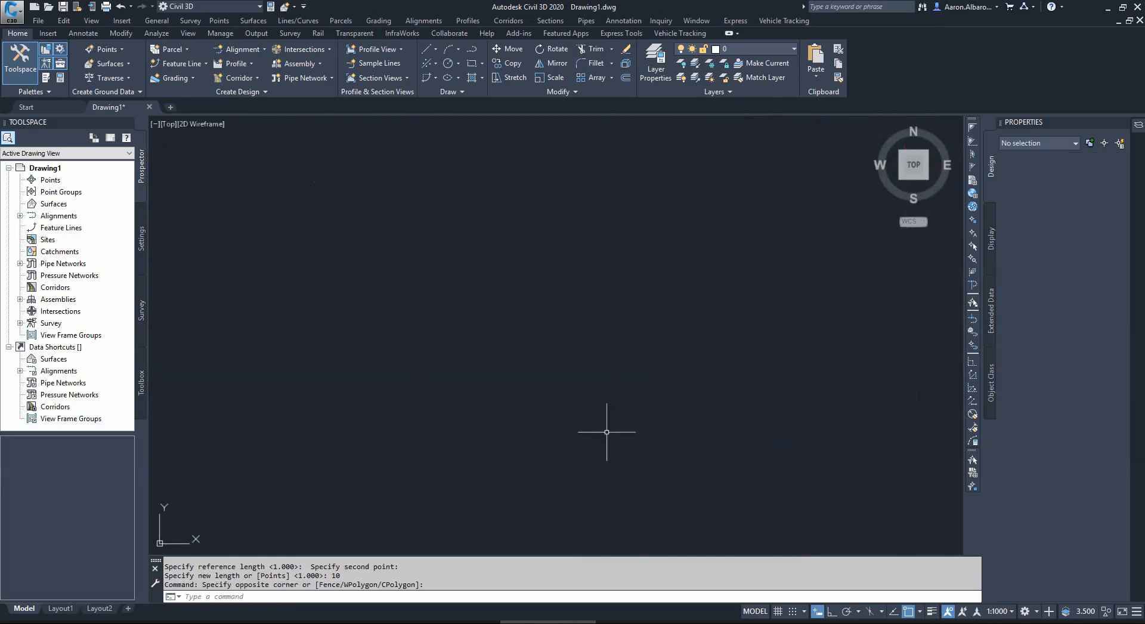
Step: Start an aligned dimension across the intersection, between the crossed grey markers at the two ends of the striped line along the median
scroll(605, 406, "down", 5)
scroll(620, 401, "down", 8)
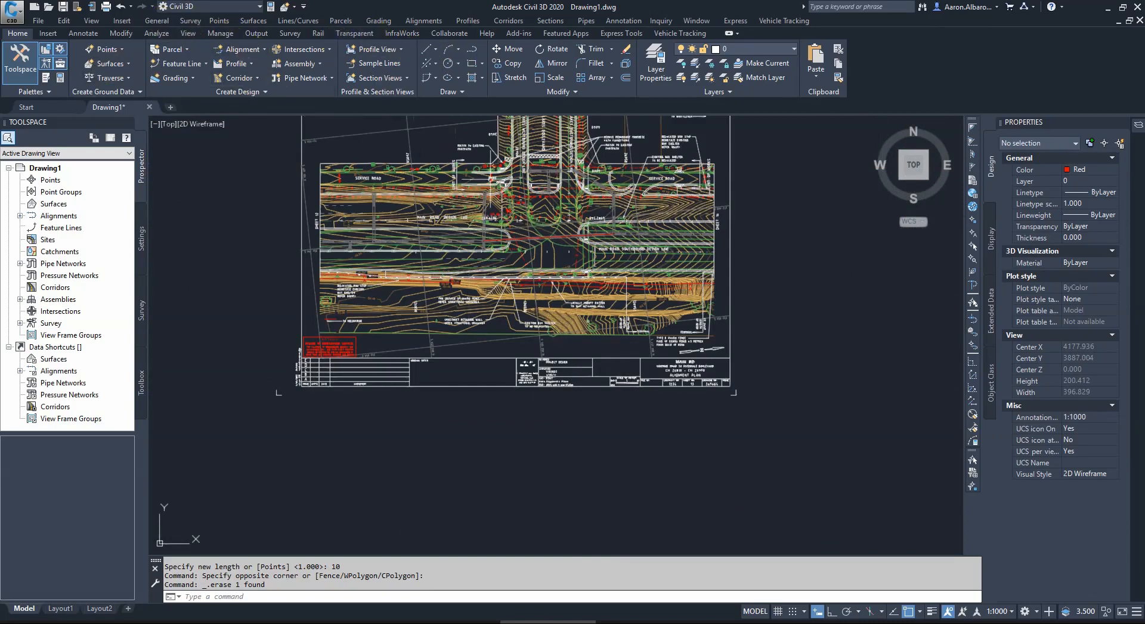
scroll(565, 337, "down", 2)
scroll(536, 203, "up", 2)
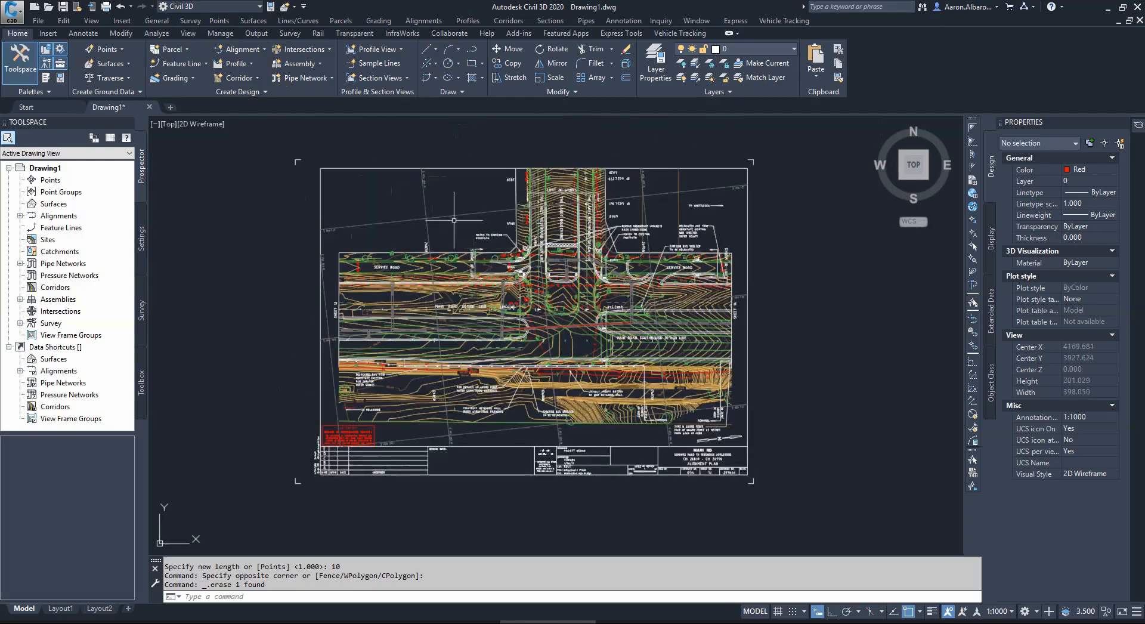
left_click(83, 34)
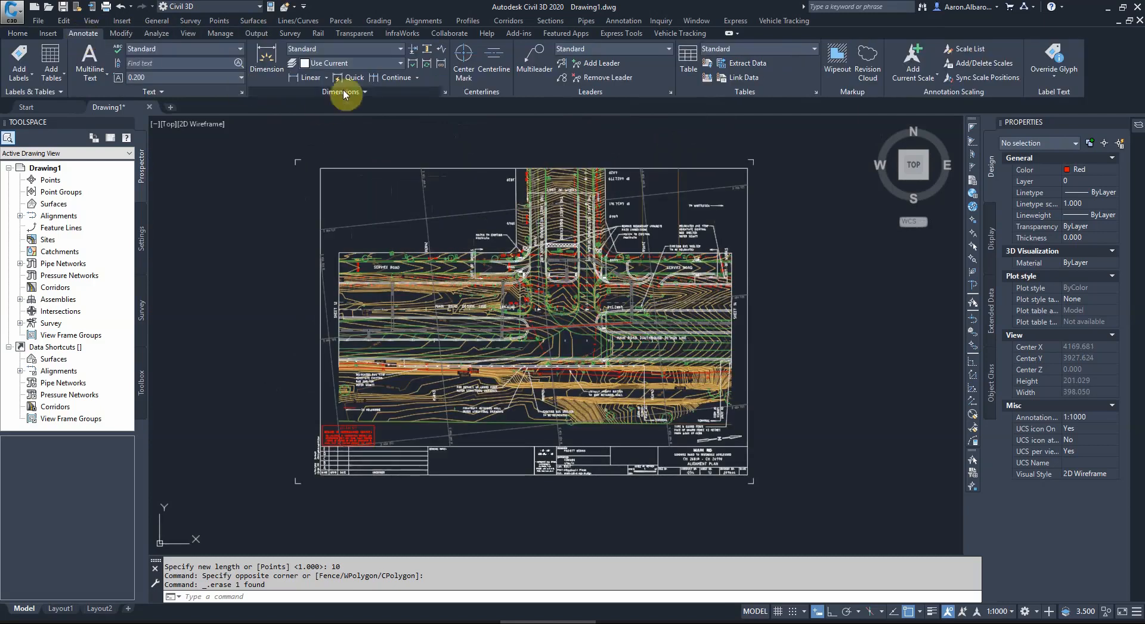
left_click(328, 81)
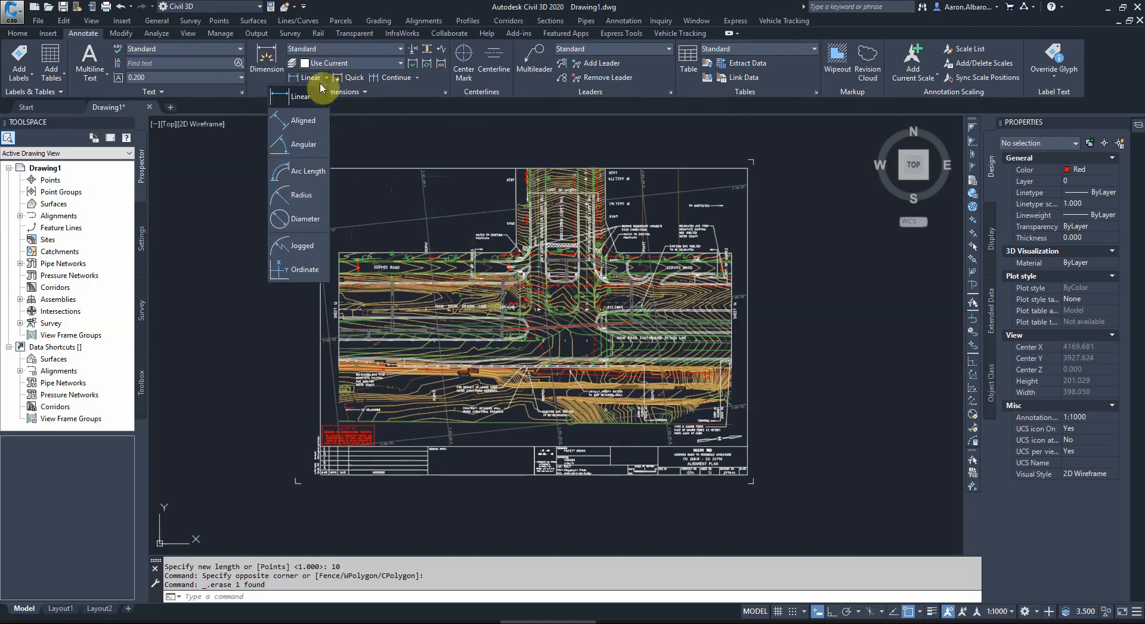
left_click(307, 128)
scroll(501, 325, "up", 10)
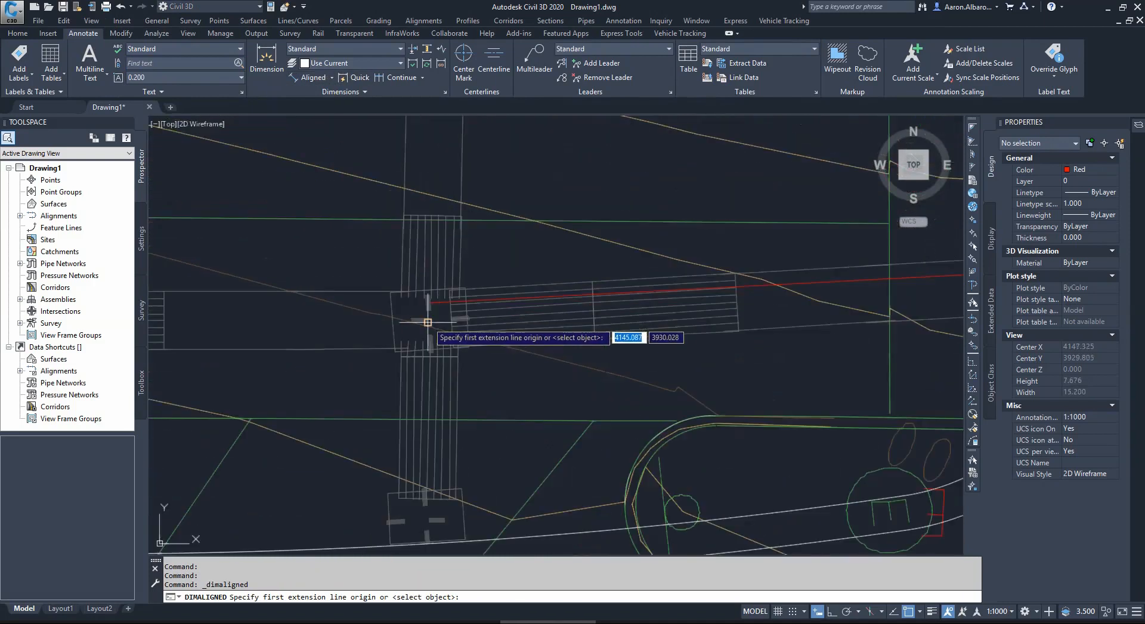
left_click(428, 322)
scroll(428, 322, "down", 7)
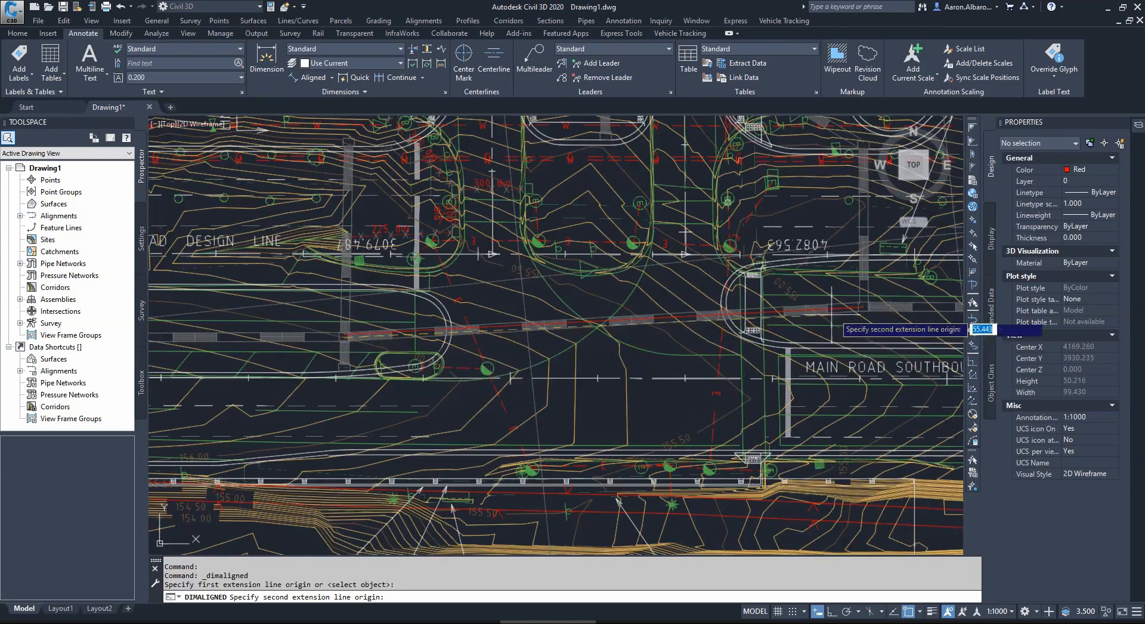
scroll(838, 324, "up", 10)
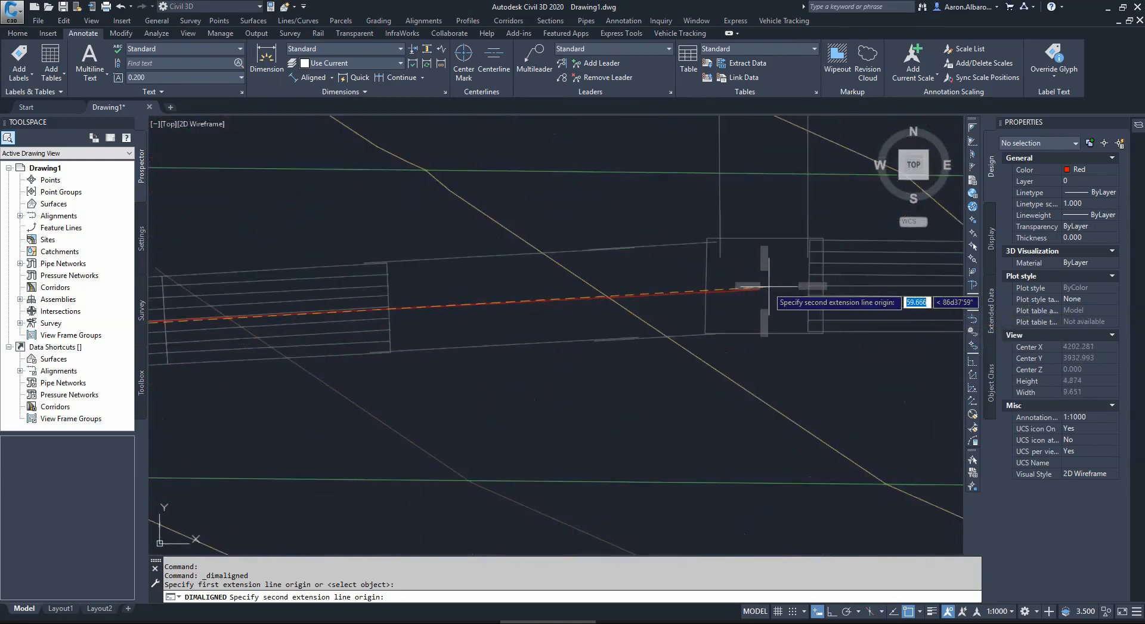
scroll(765, 291, "up", 3)
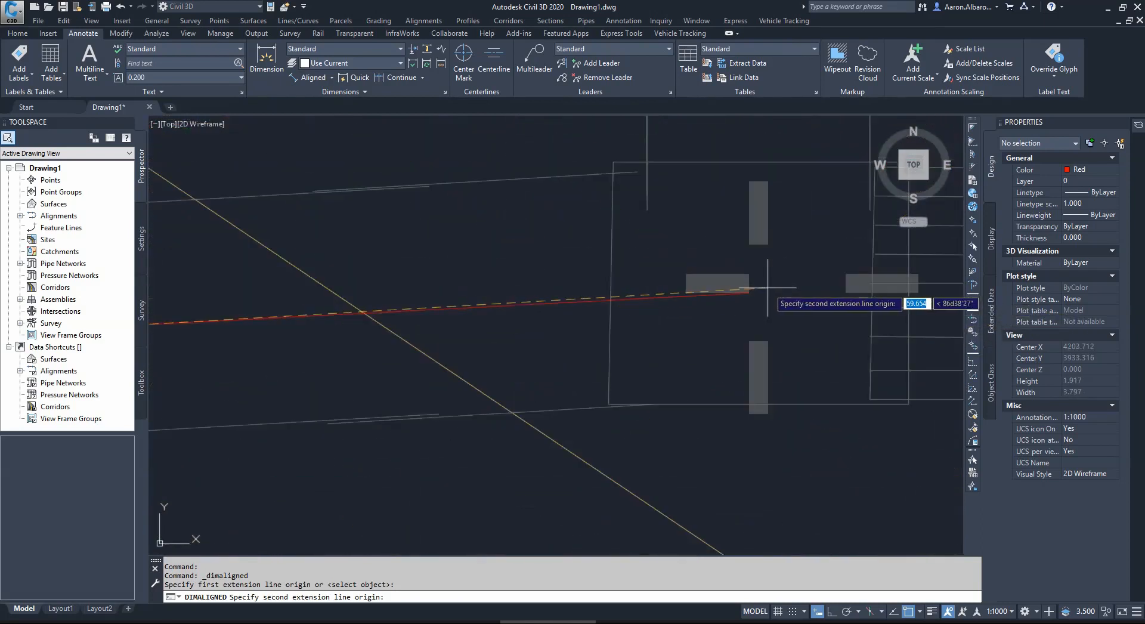
left_click(765, 295)
Step: Place the aligned dimension's line just below the striped median line, above the southbound design line
scroll(764, 297, "down", 6)
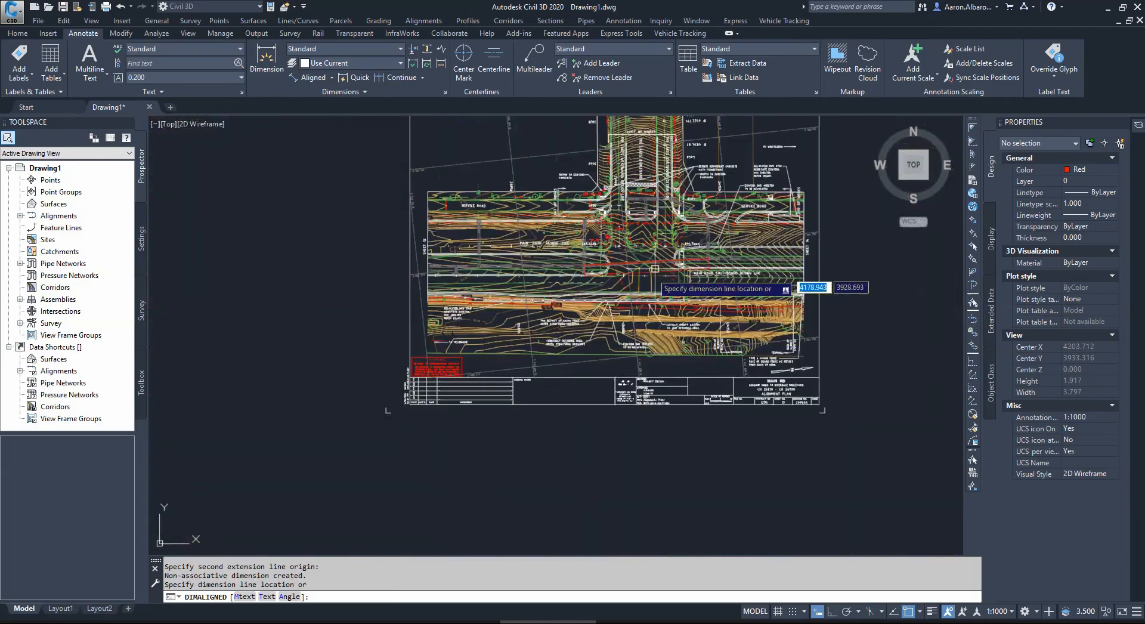
scroll(642, 276, "up", 4)
scroll(641, 276, "up", 4)
scroll(656, 251, "down", 4)
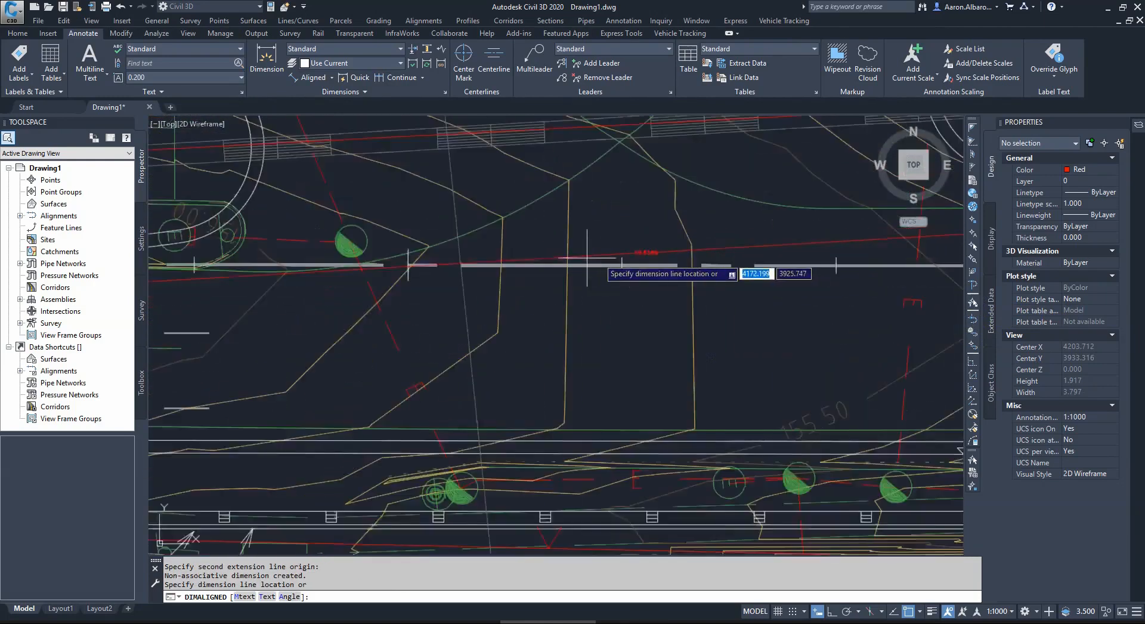
scroll(648, 222, "up", 4)
scroll(647, 218, "up", 4)
scroll(591, 245, "down", 15)
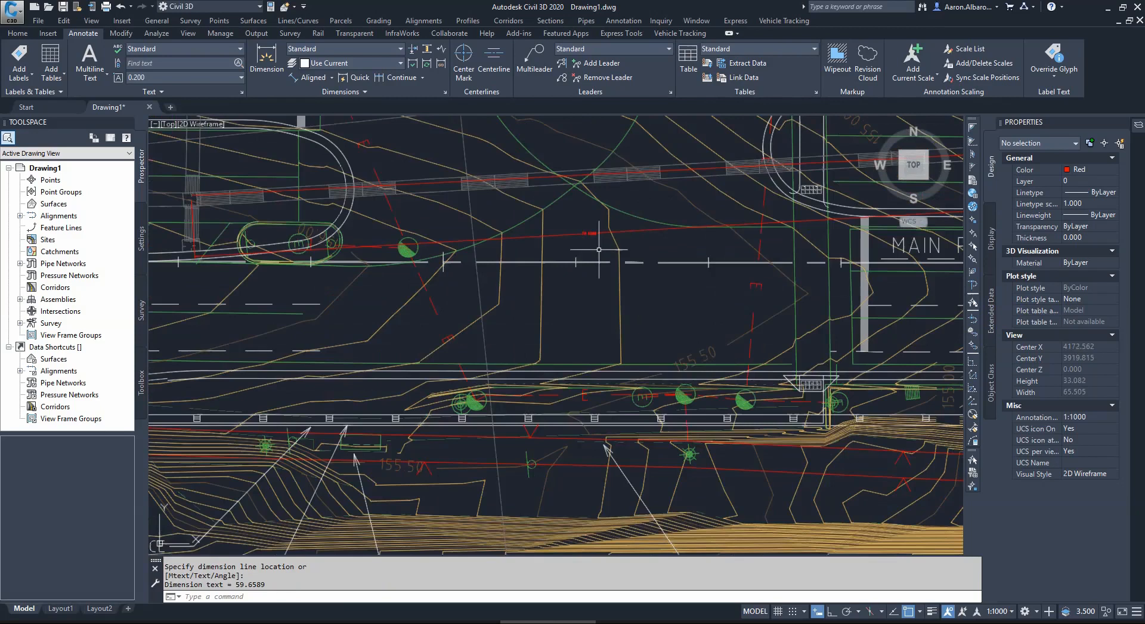
Step: Review the aligned dimension across the intersection against the whole plan and delete it
scroll(651, 251, "up", 5)
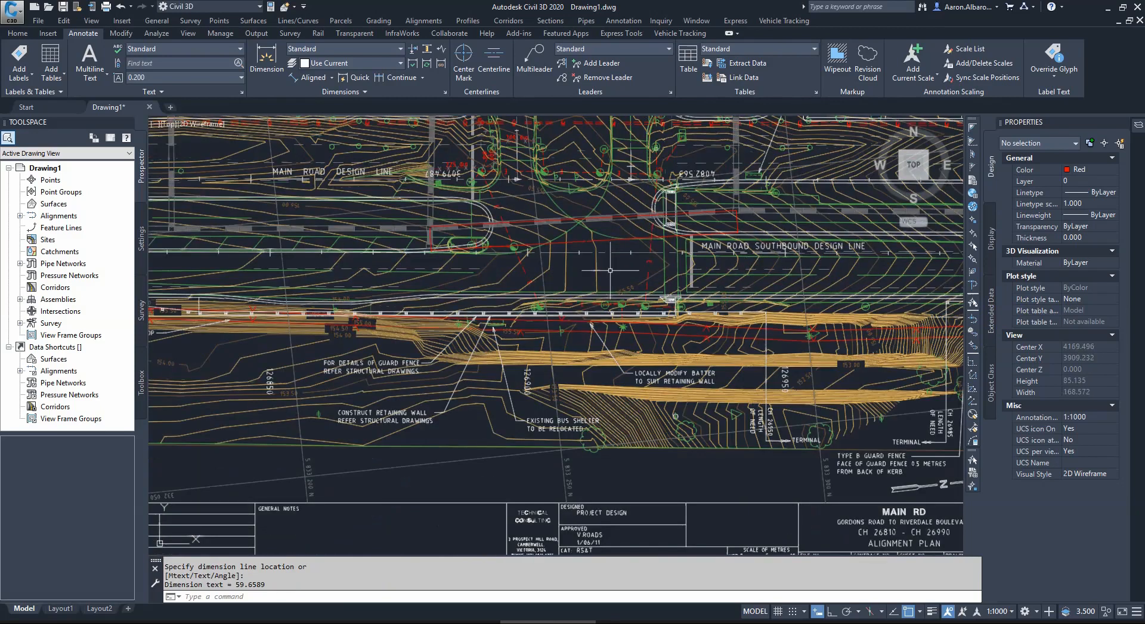
scroll(572, 280, "down", 4)
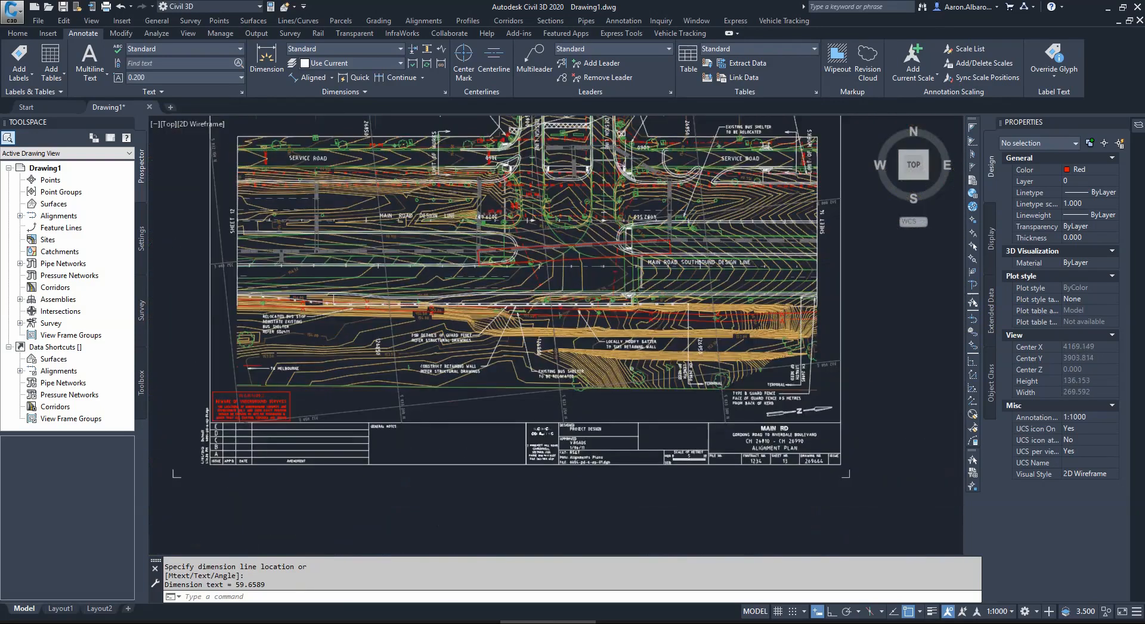
scroll(594, 276, "up", 8)
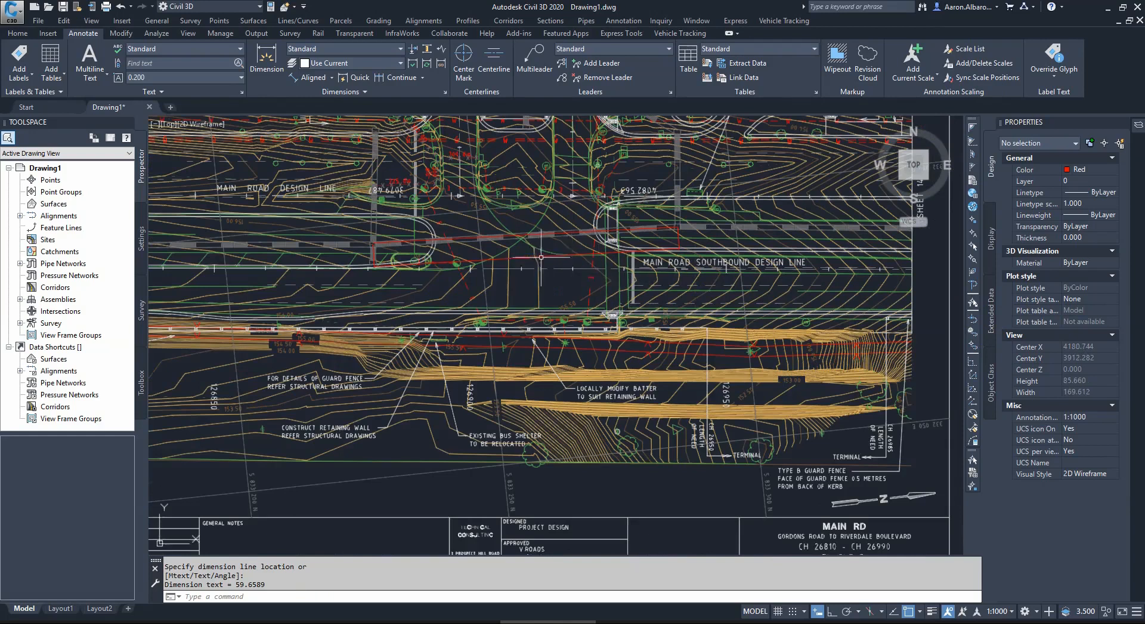
left_click(503, 257)
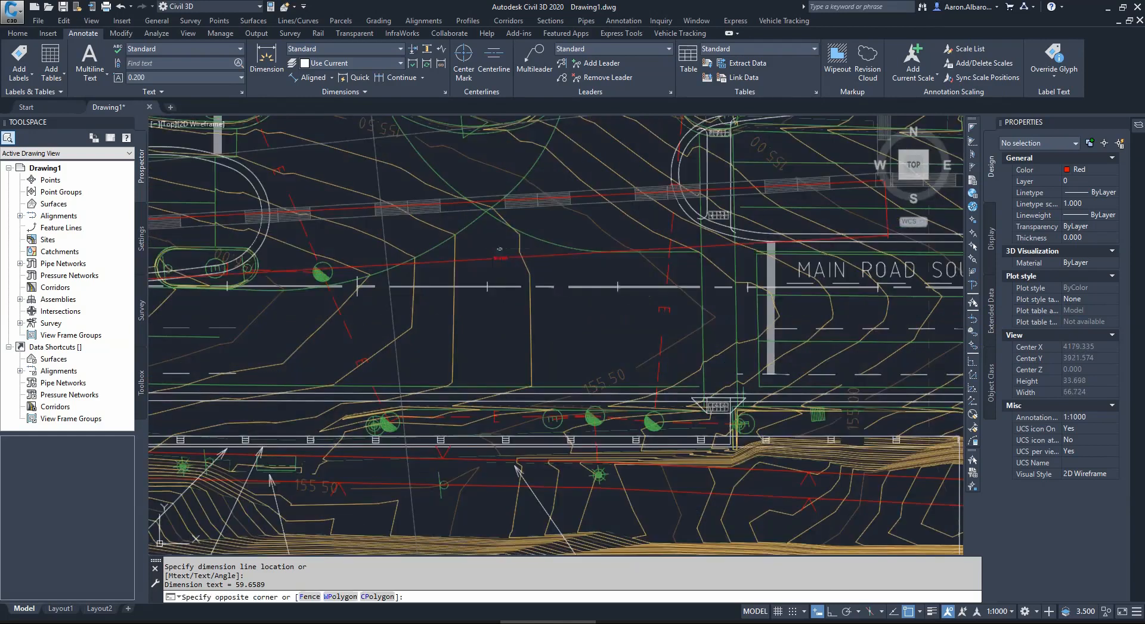
left_click(472, 276)
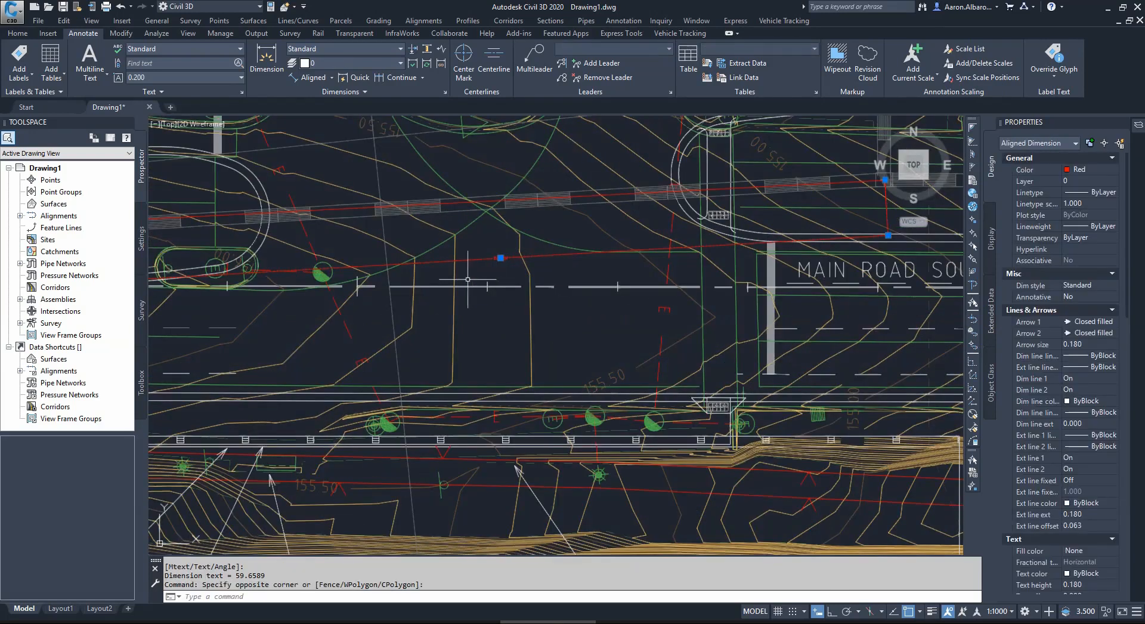
key("Delete")
scroll(472, 276, "down", 8)
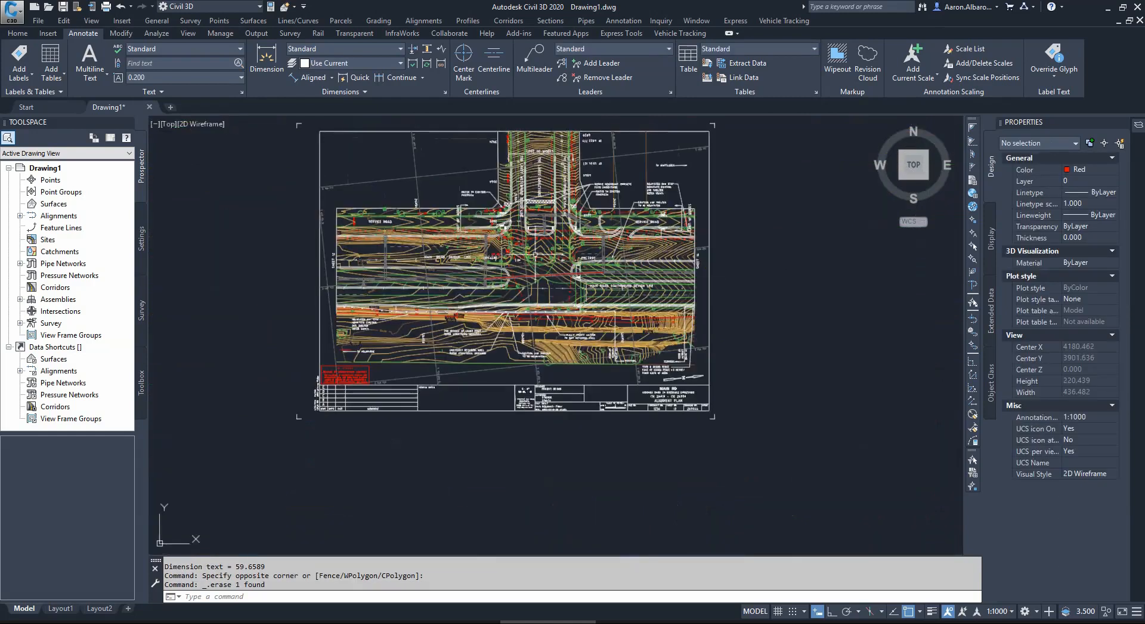
scroll(554, 279, "down", 2)
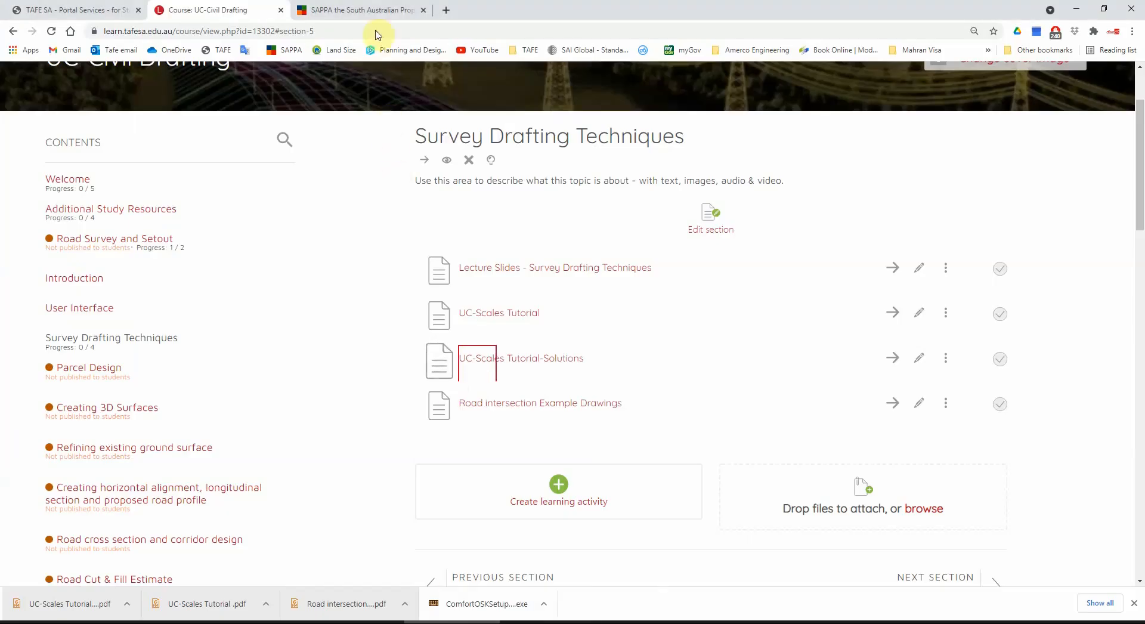
Step: Switch to the SA Property and Planning Atlas in the browser and examine the land parcels on the satellite map
left_click(364, 10)
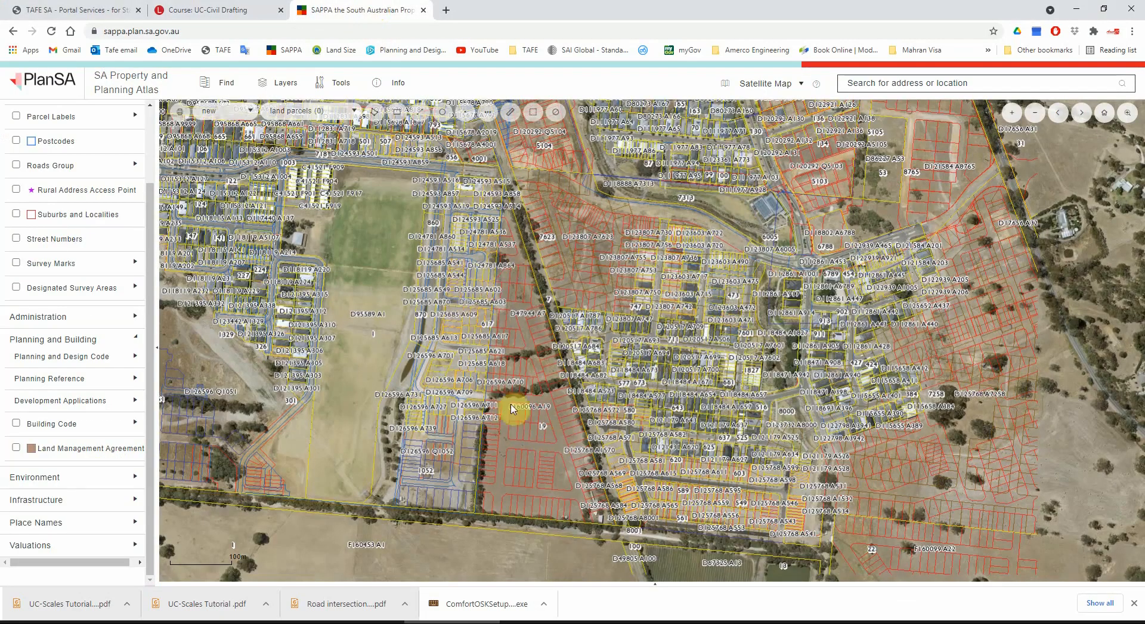
scroll(527, 463, "up", 1)
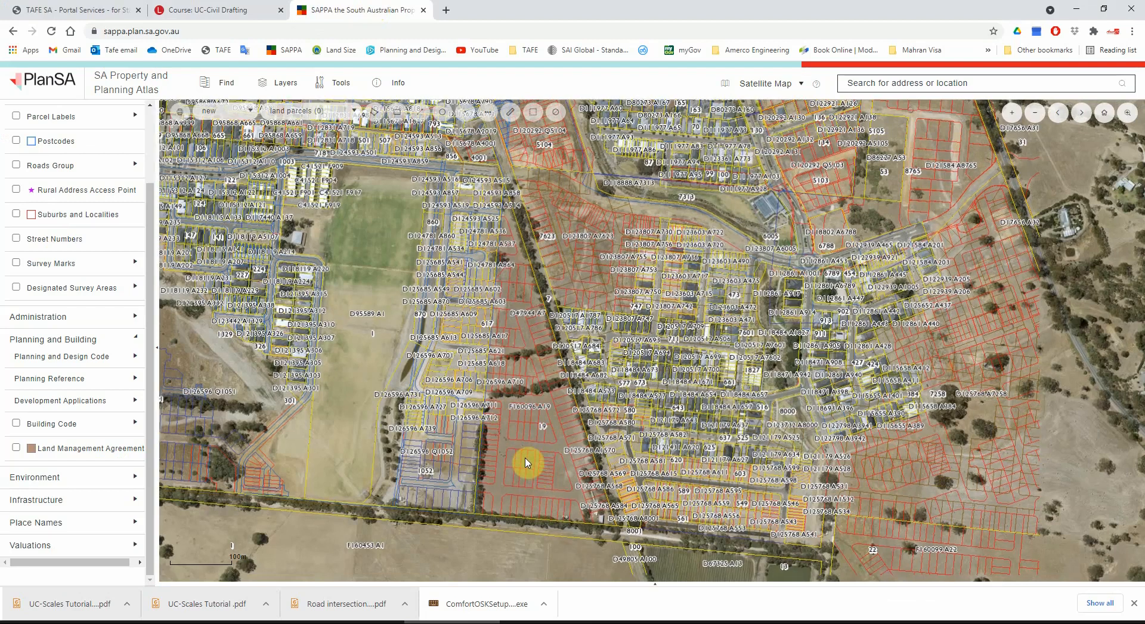
Step: Reload the SA Property and Planning Atlas page and dismiss its getting-started window
scroll(527, 463, "up", 1)
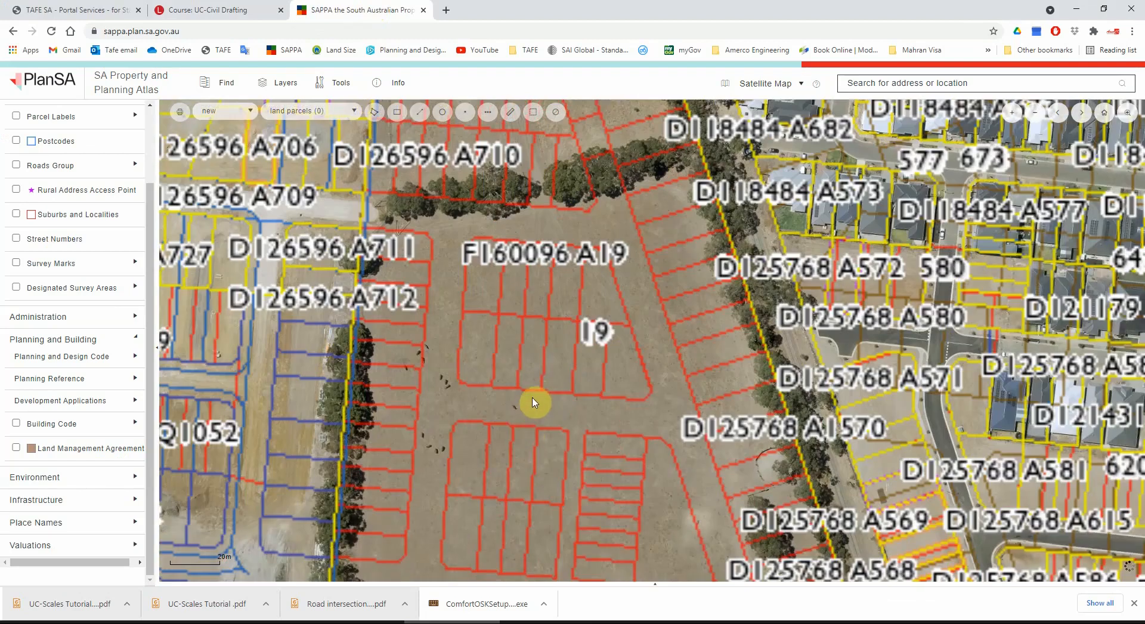
scroll(475, 428, "down", 2)
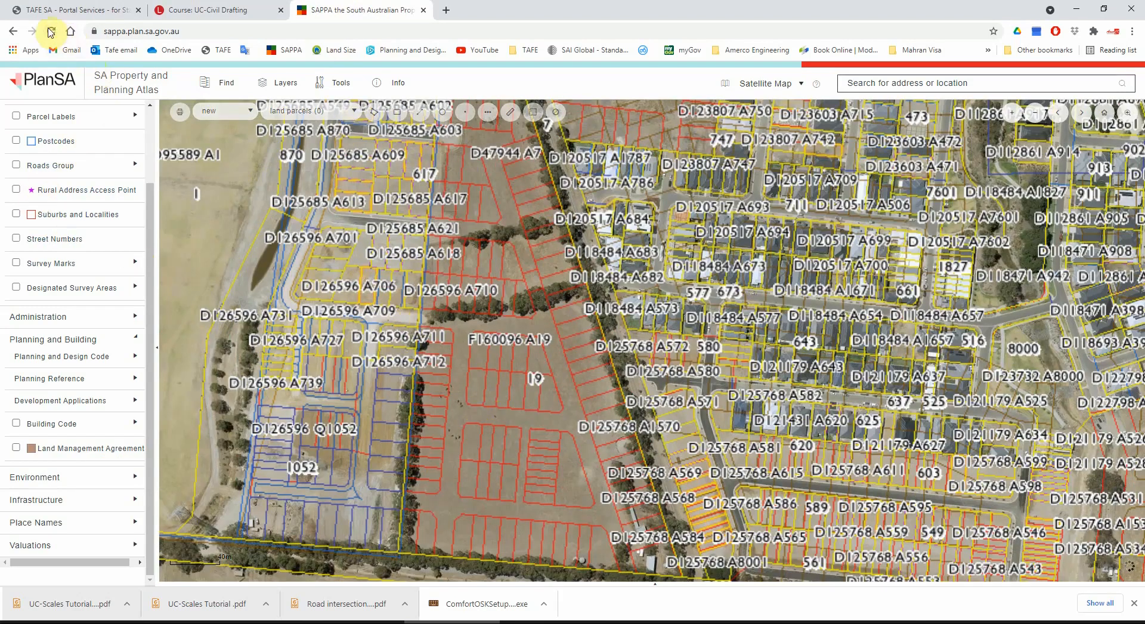
left_click(52, 31)
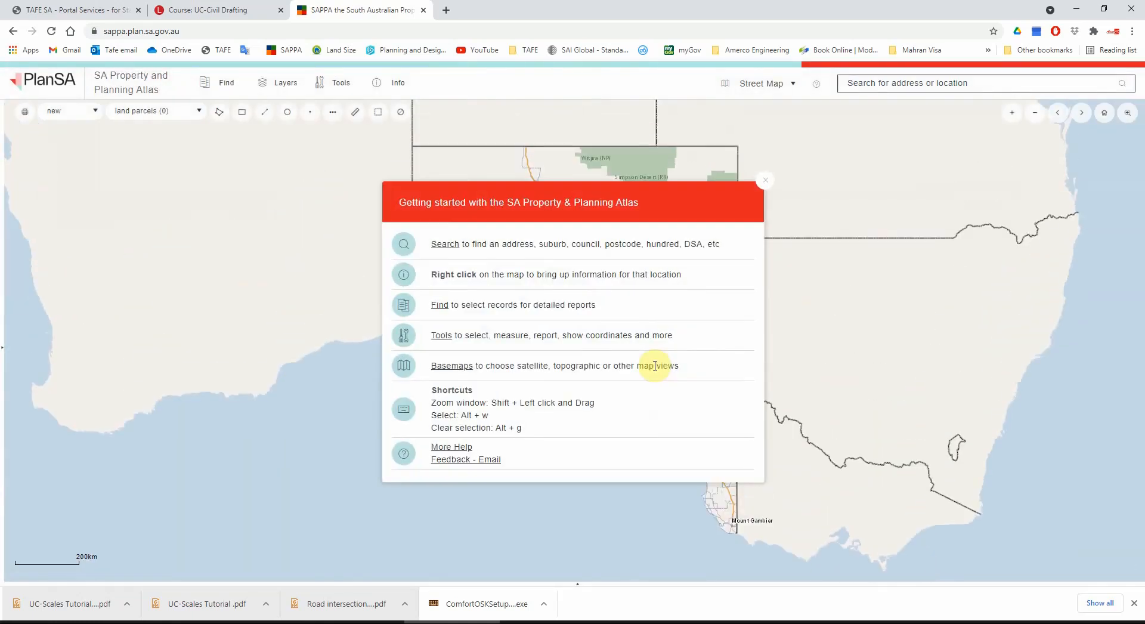
left_click(765, 181)
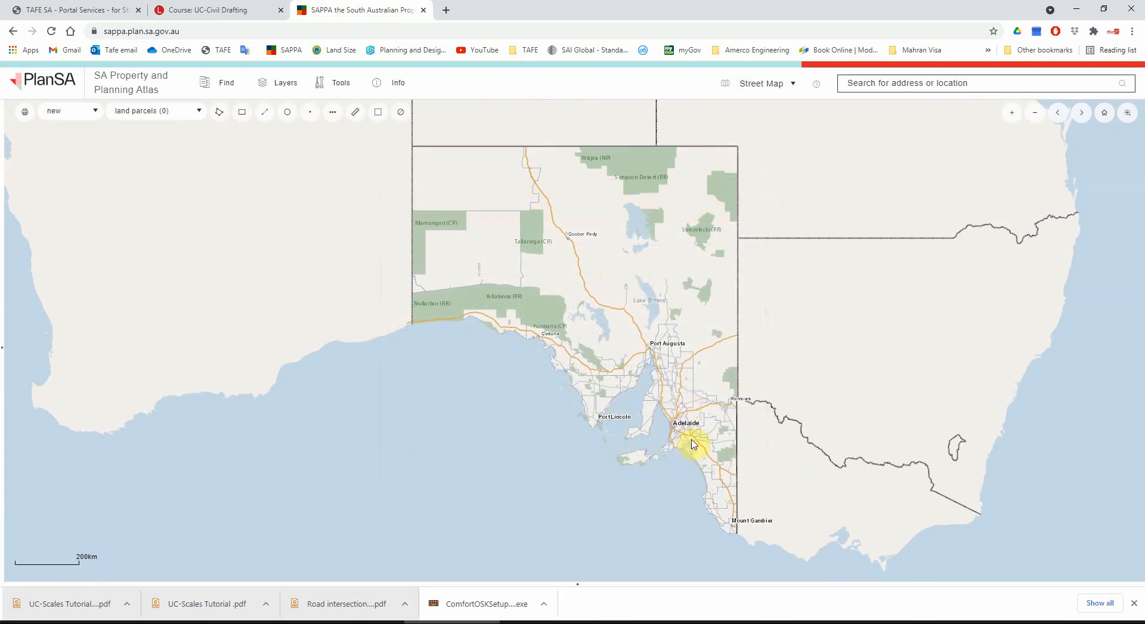
Step: Find the block bounded by Days Rd, Regency Rd and the North South Mtwy on the street map of Adelaide
scroll(693, 444, "up", 1)
scroll(691, 438, "up", 1)
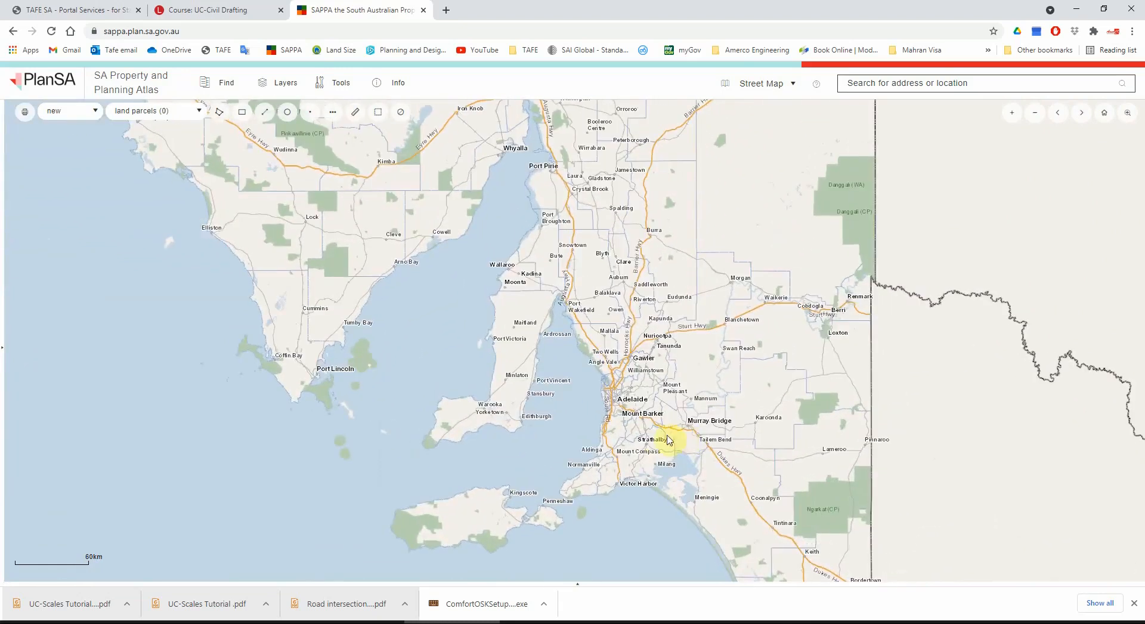
scroll(614, 407, "up", 1)
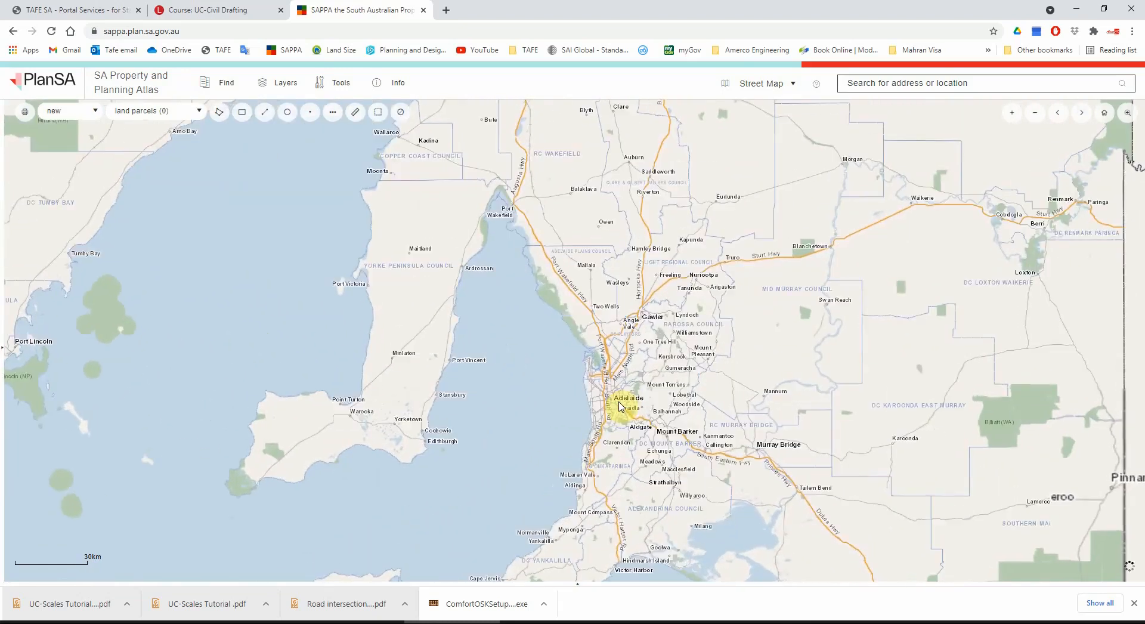
scroll(611, 408, "up", 2)
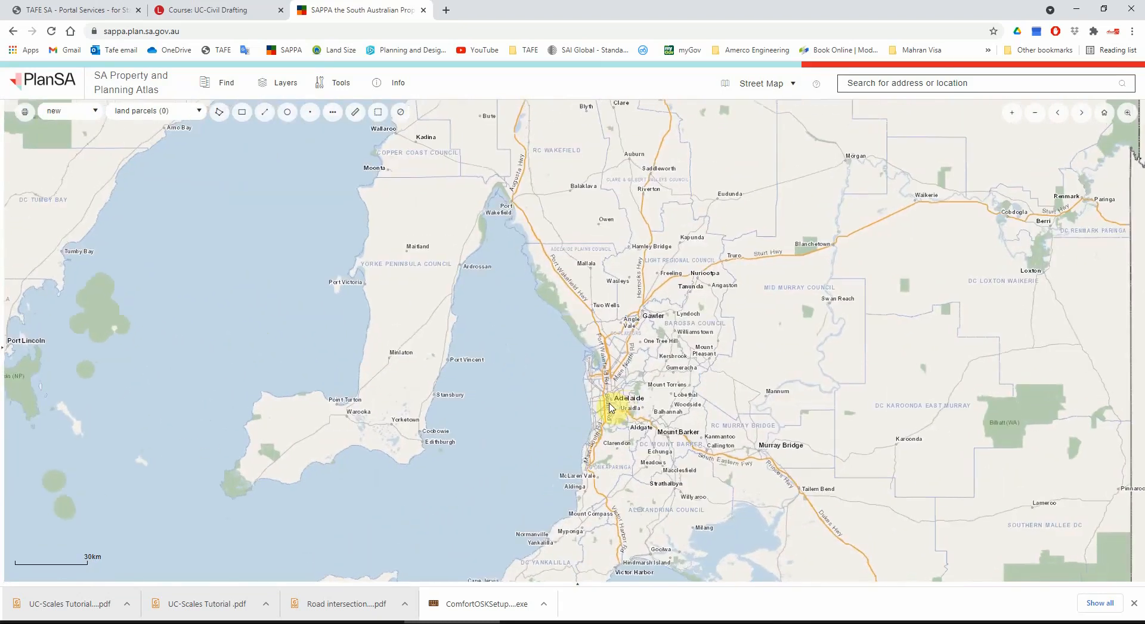
scroll(601, 393, "up", 2)
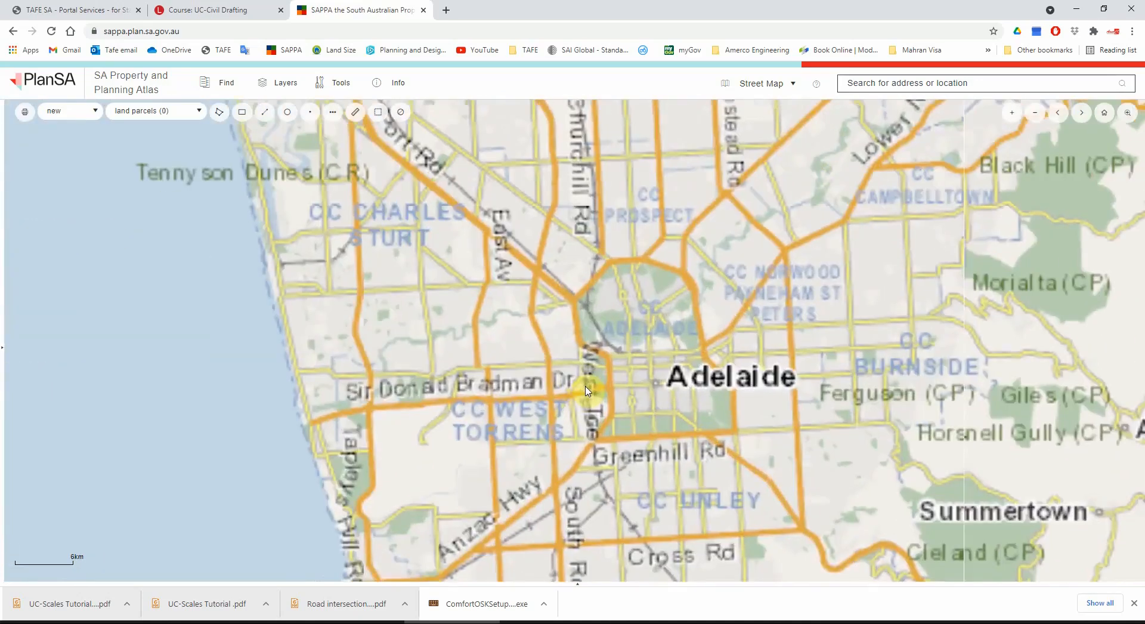
left_click_drag(562, 332, 596, 427)
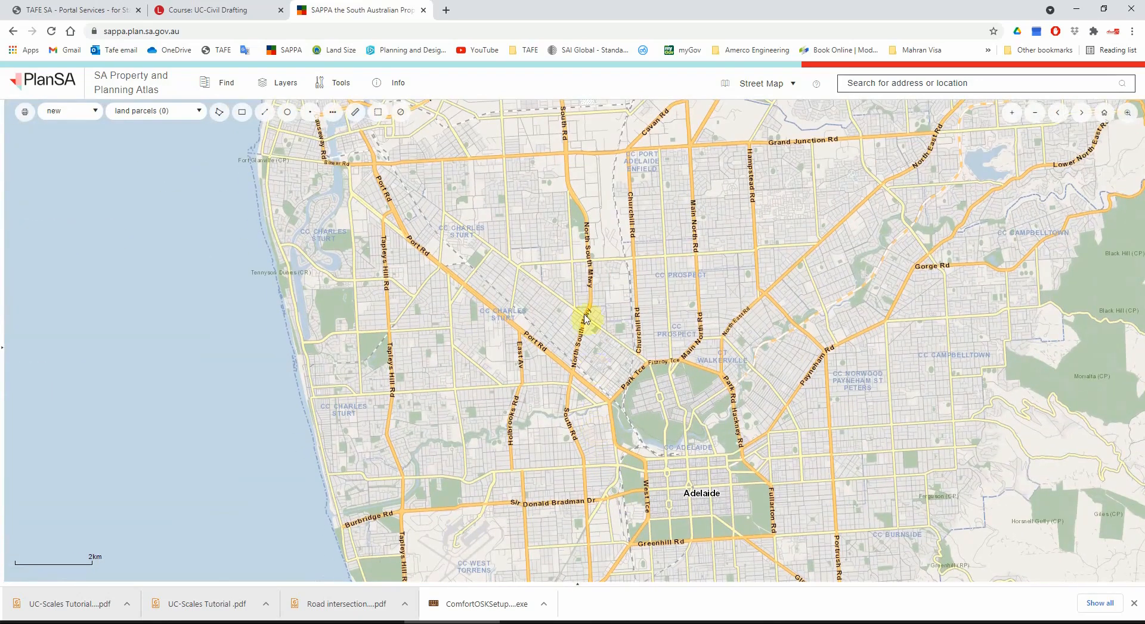
scroll(575, 245, "up", 3)
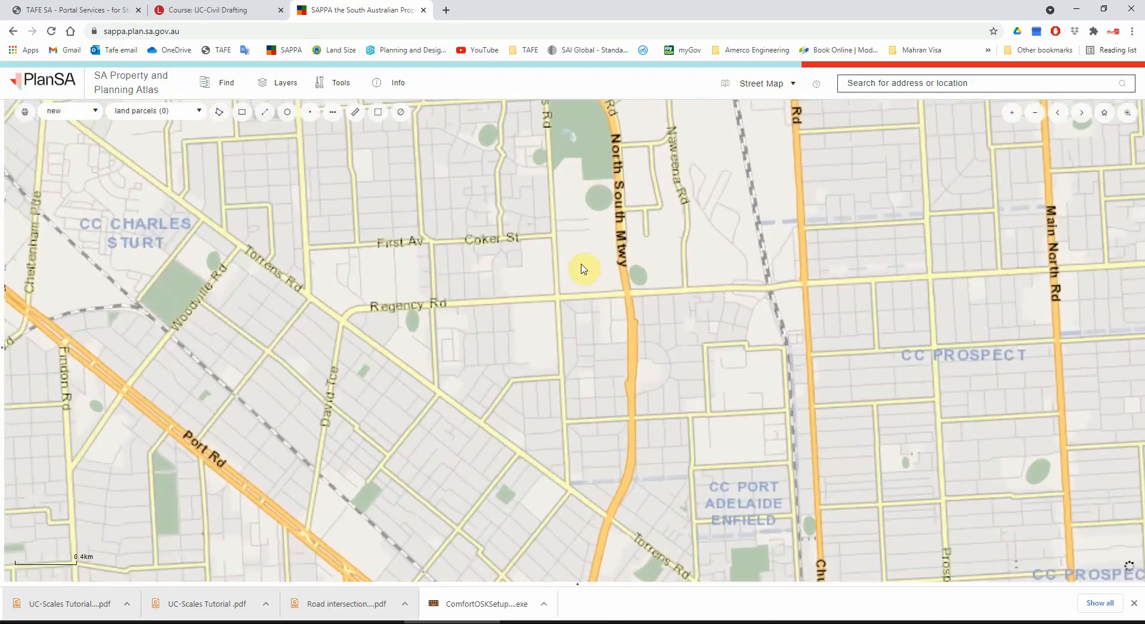
scroll(582, 289, "up", 1)
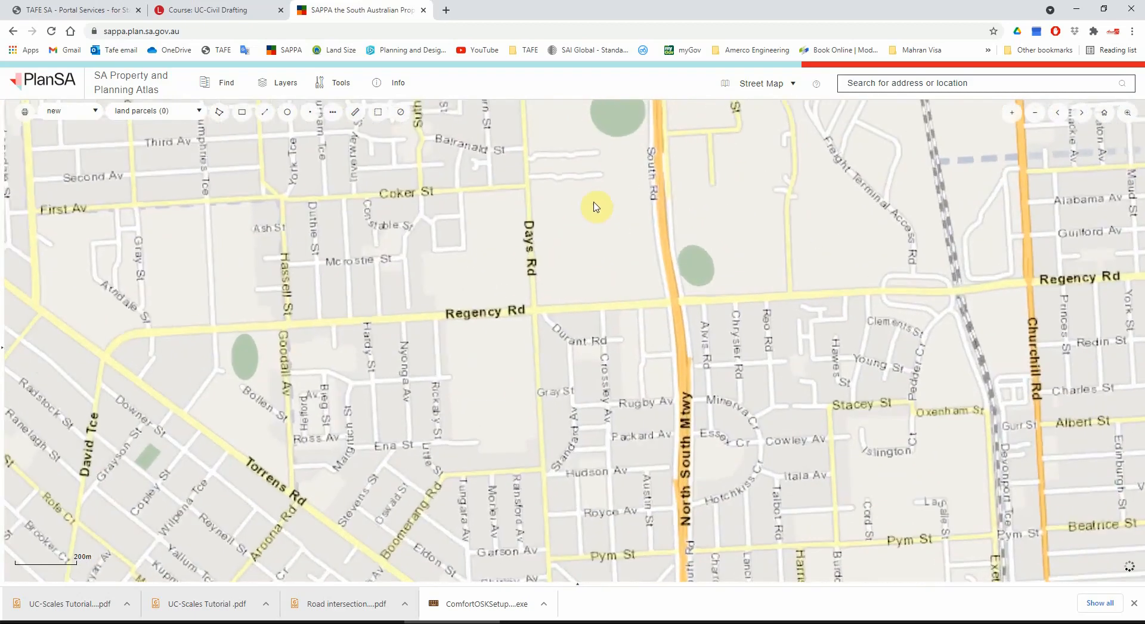
left_click_drag(593, 204, 557, 318)
scroll(555, 322, "up", 1)
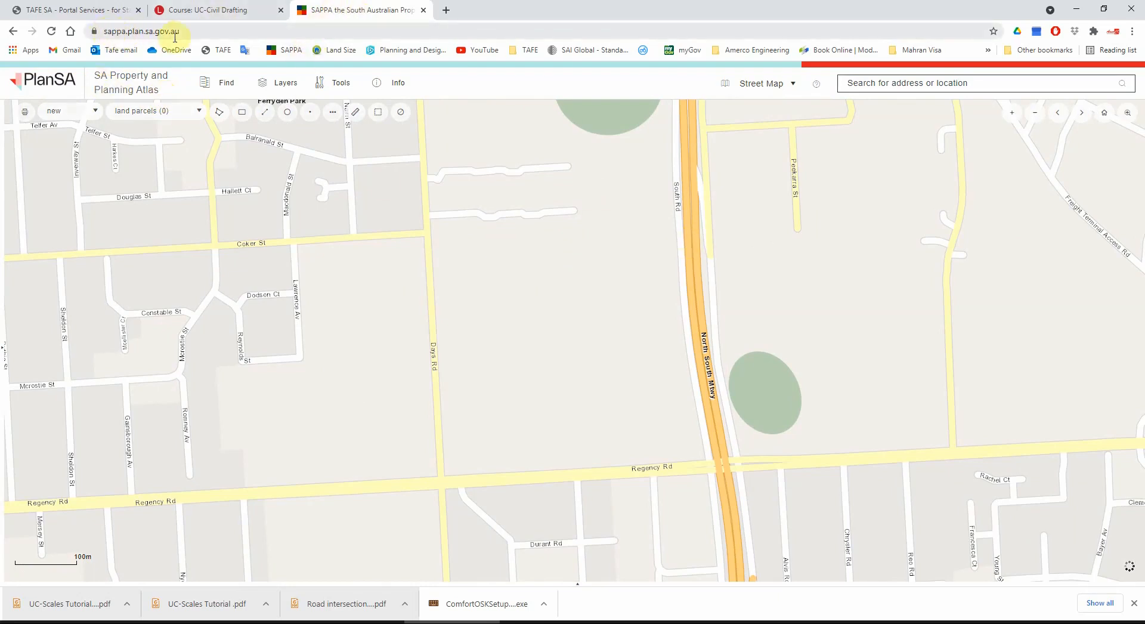
Step: Change the basemap to Satellite Map and frame the car park between Days Rd and the adjacent buildings at close range
left_click(778, 83)
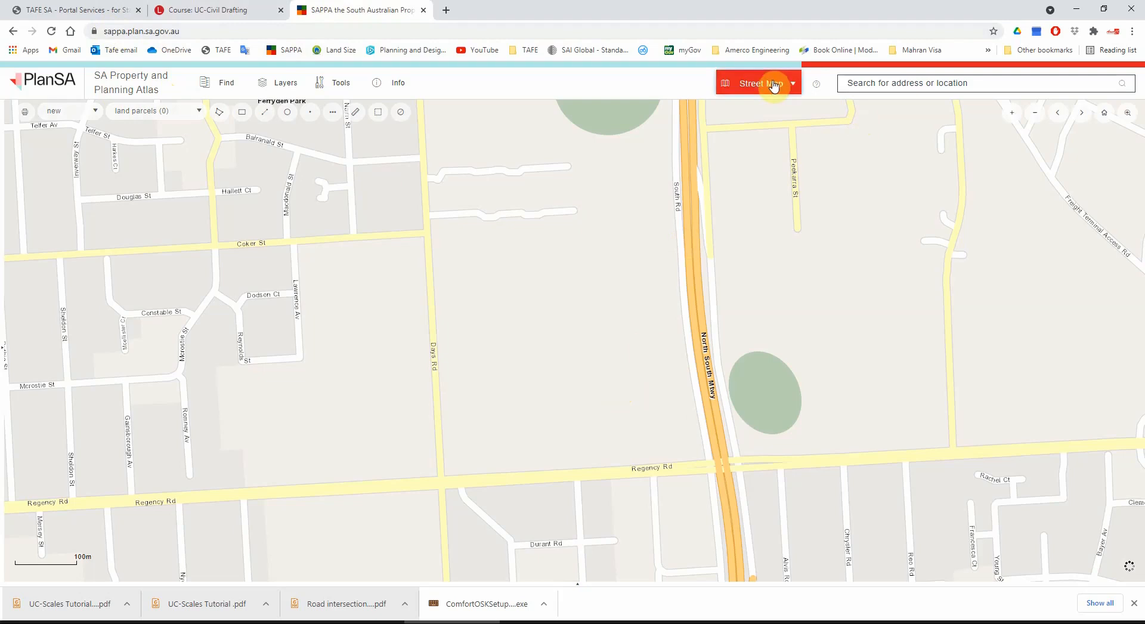
left_click(789, 253)
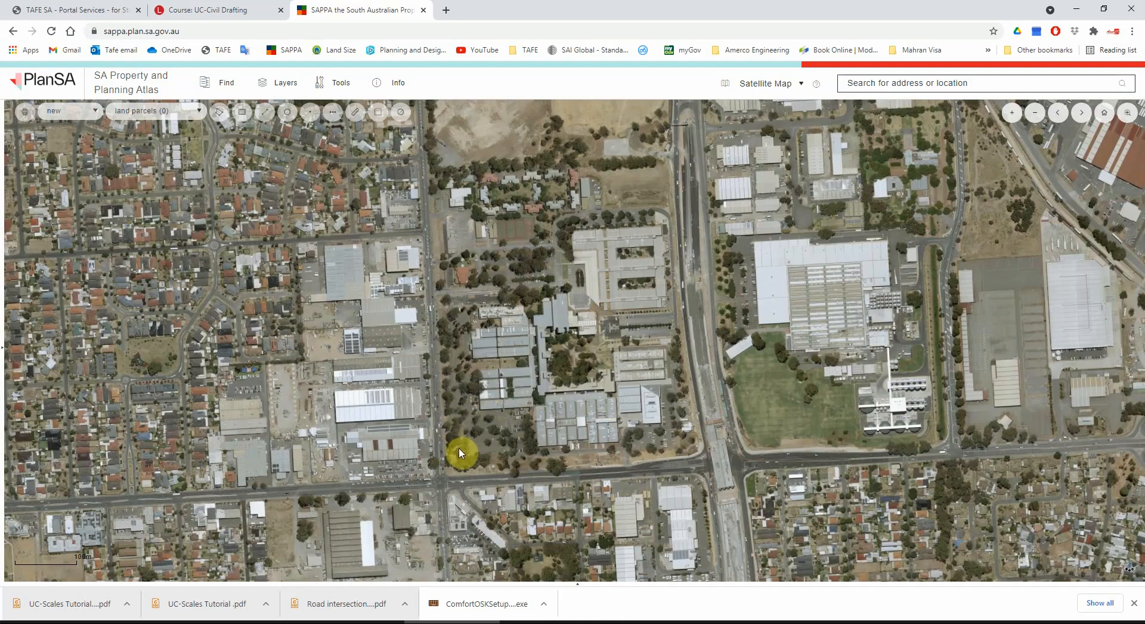
scroll(461, 453, "up", 1)
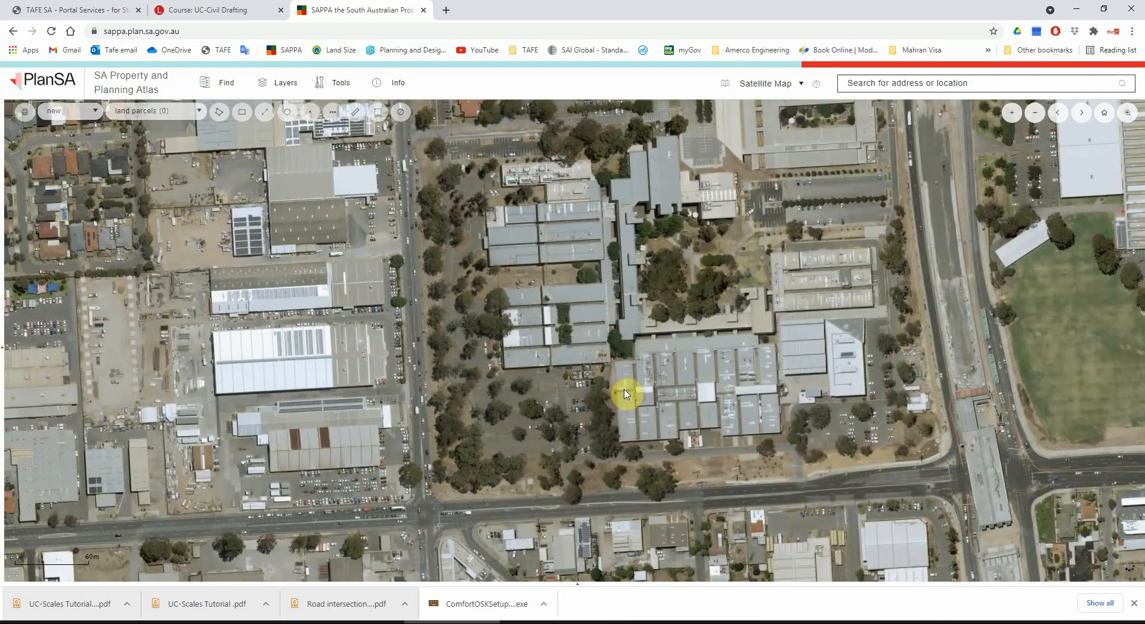
scroll(538, 431, "up", 1)
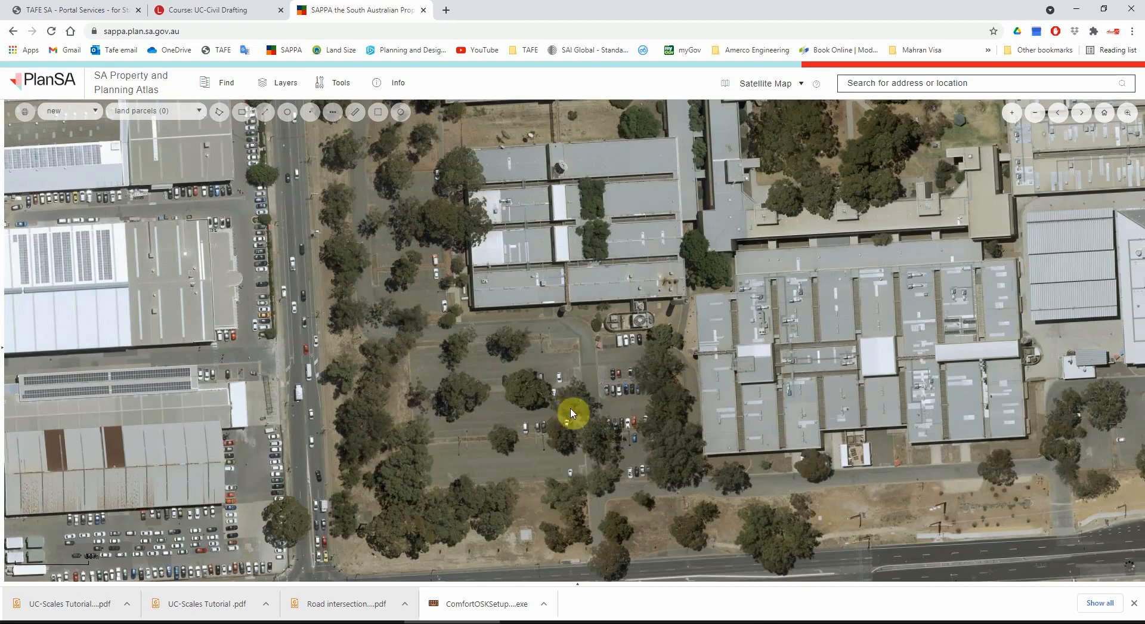
scroll(660, 441, "up", 1)
left_click_drag(660, 442, 678, 414)
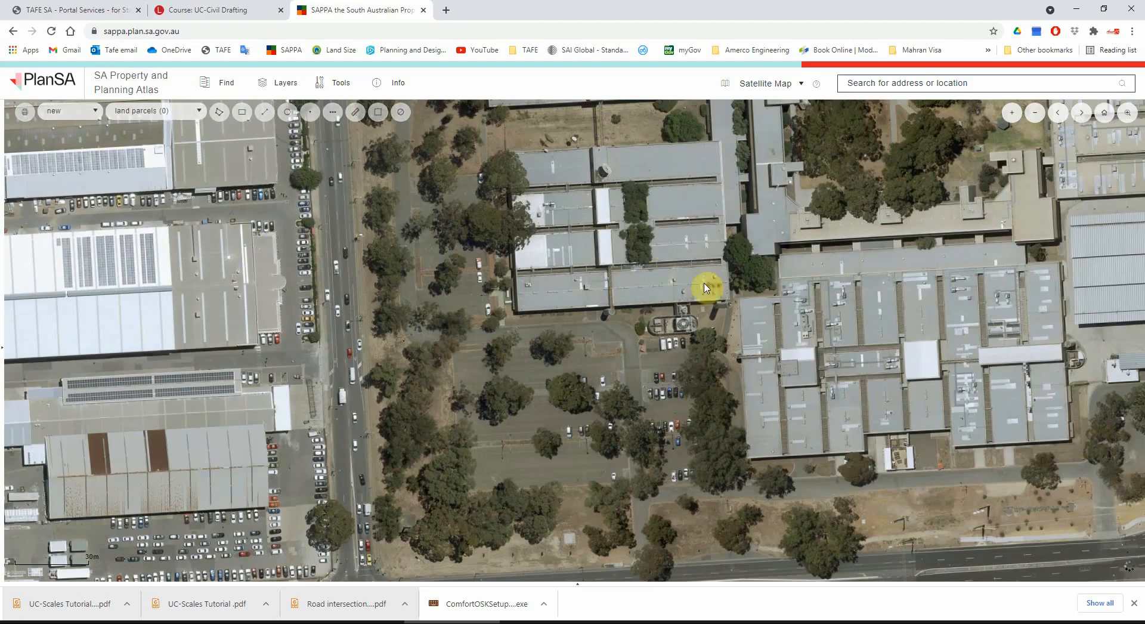
left_click_drag(585, 382, 584, 393)
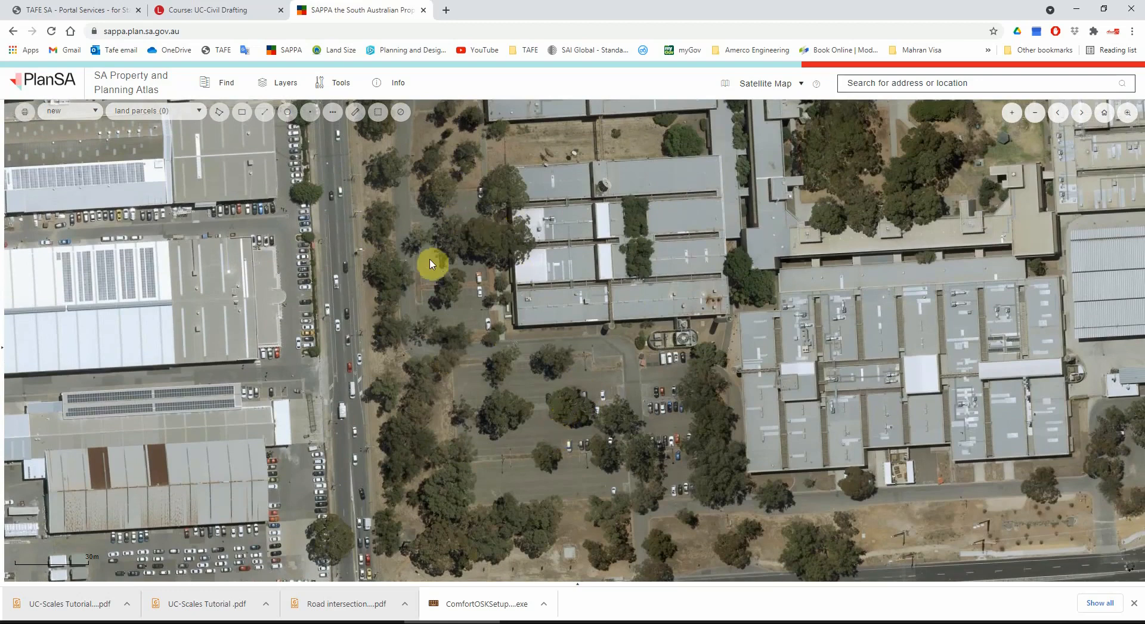
scroll(498, 340, "up", 3)
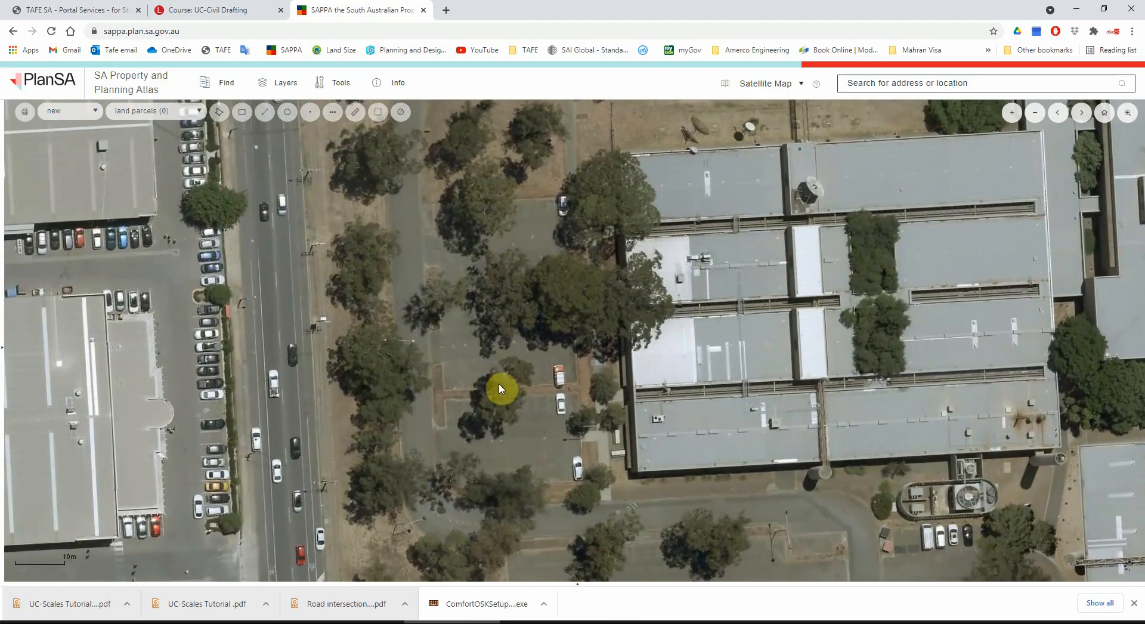
scroll(505, 397, "up", 2)
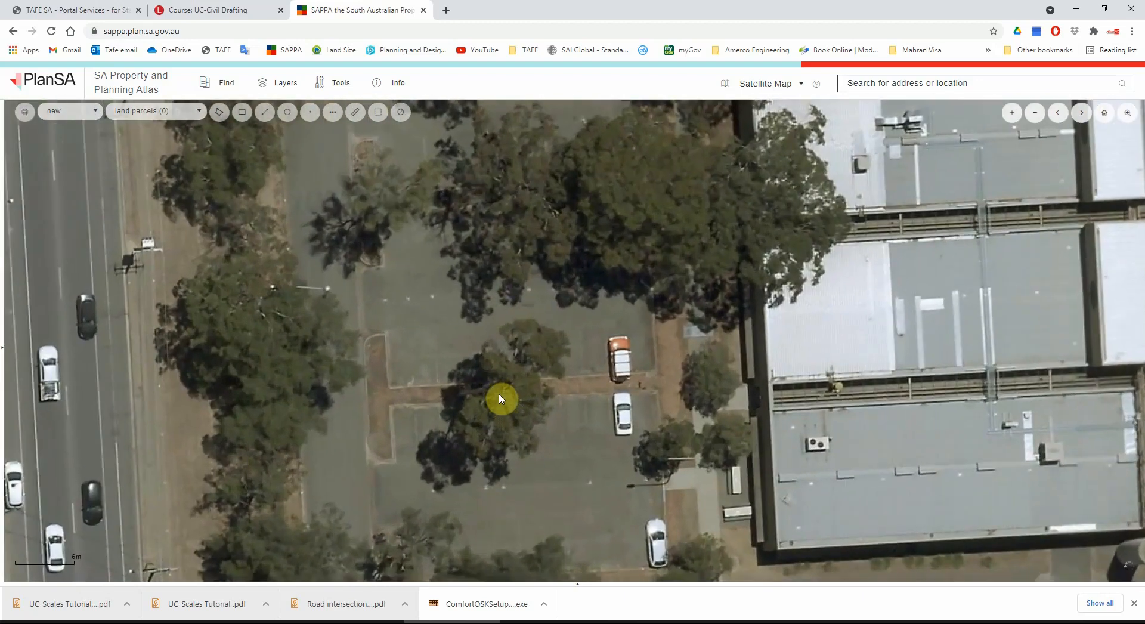
left_click_drag(555, 384, 557, 273)
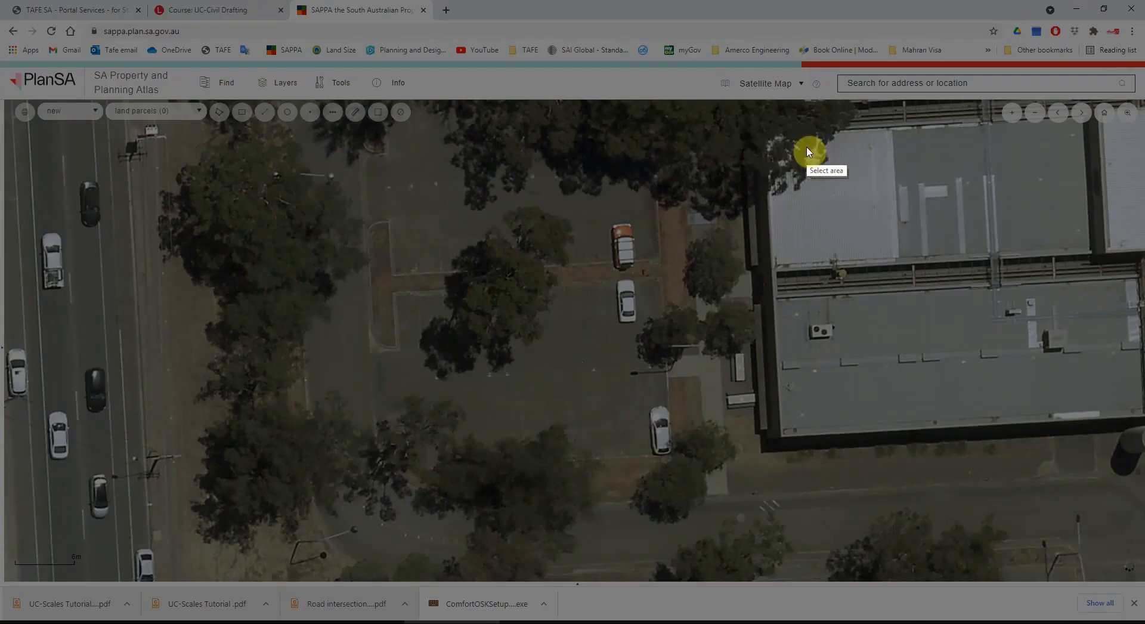
Step: Capture the car park aerial with the Snipping Tool, from the building's edge across to the road, including the map's scale bar
left_click_drag(804, 140, 9, 577)
key("ctrl+c")
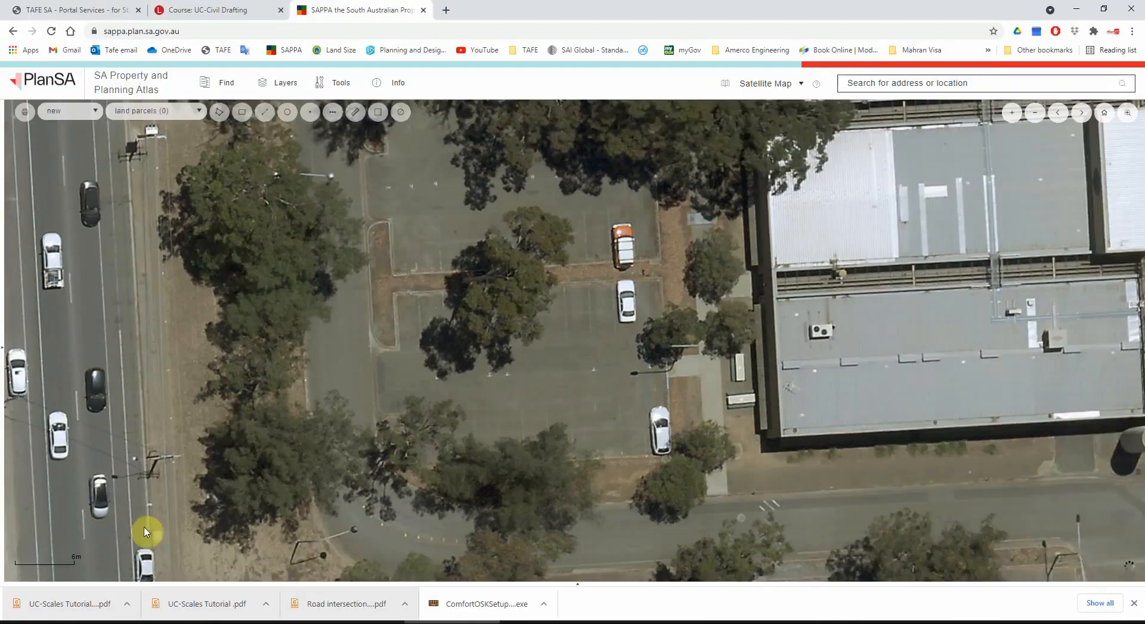
left_click(45, 623)
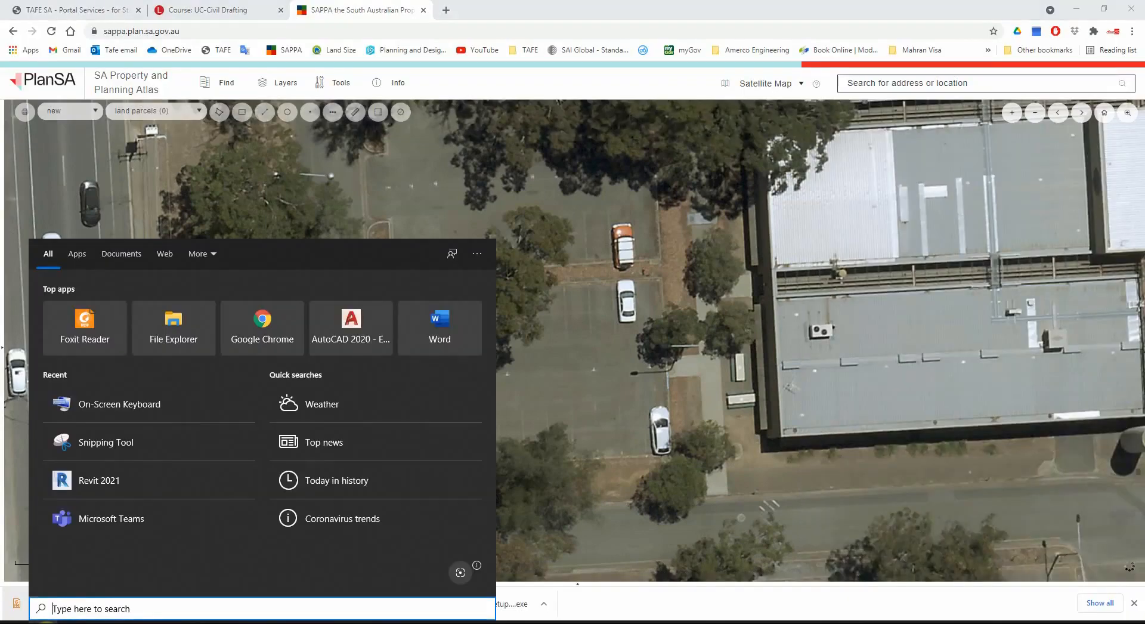
left_click(97, 446)
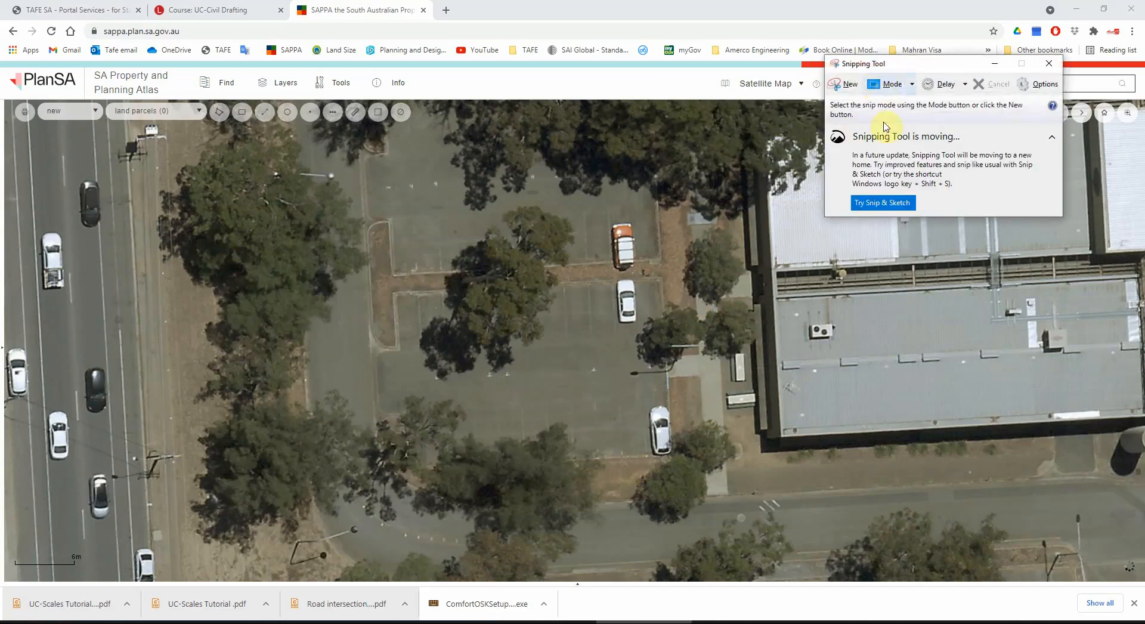
left_click(850, 85)
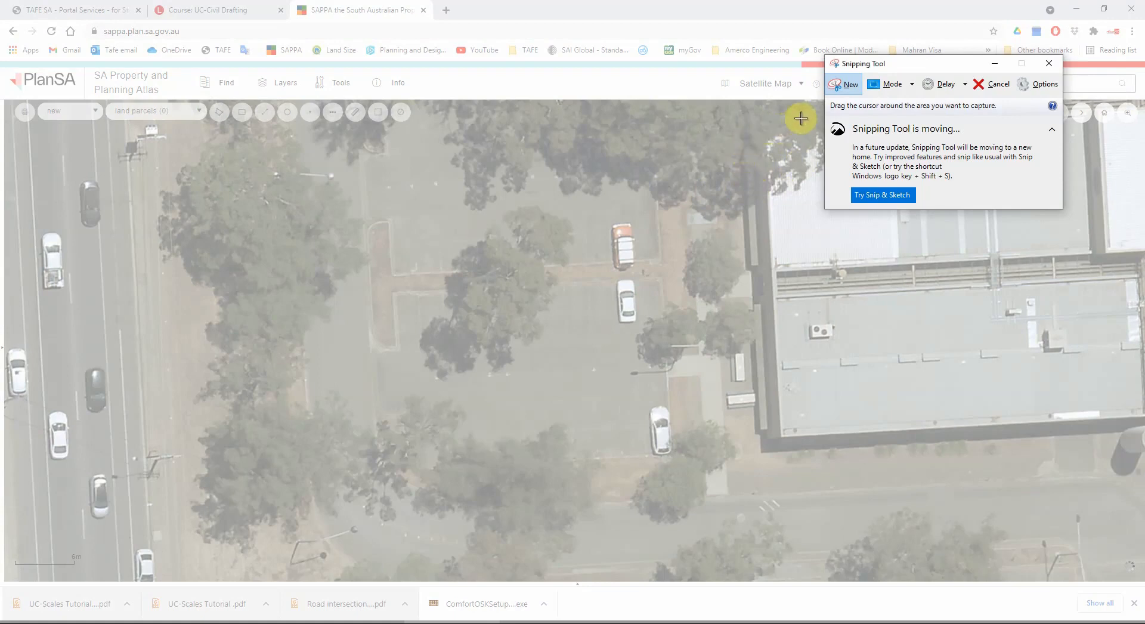
left_click_drag(801, 118, 120, 545)
left_click_drag(127, 547, 7, 573)
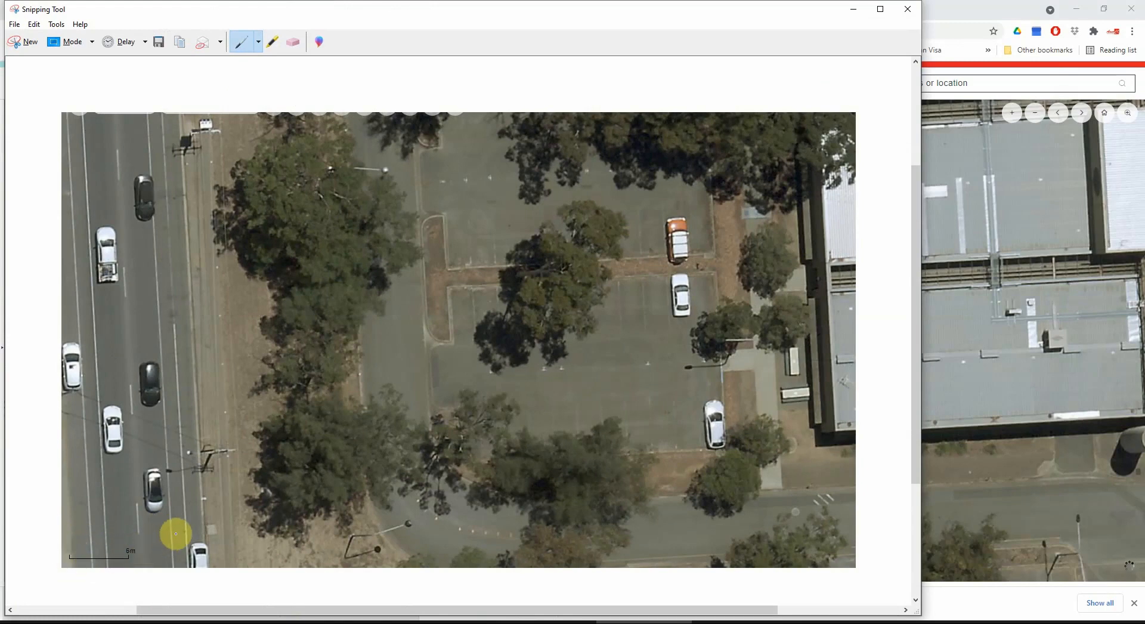
Step: Save the snip as the JPEG file Tafe Carpark in the Materials for the videos folder and close the Snipping Tool
left_click(13, 25)
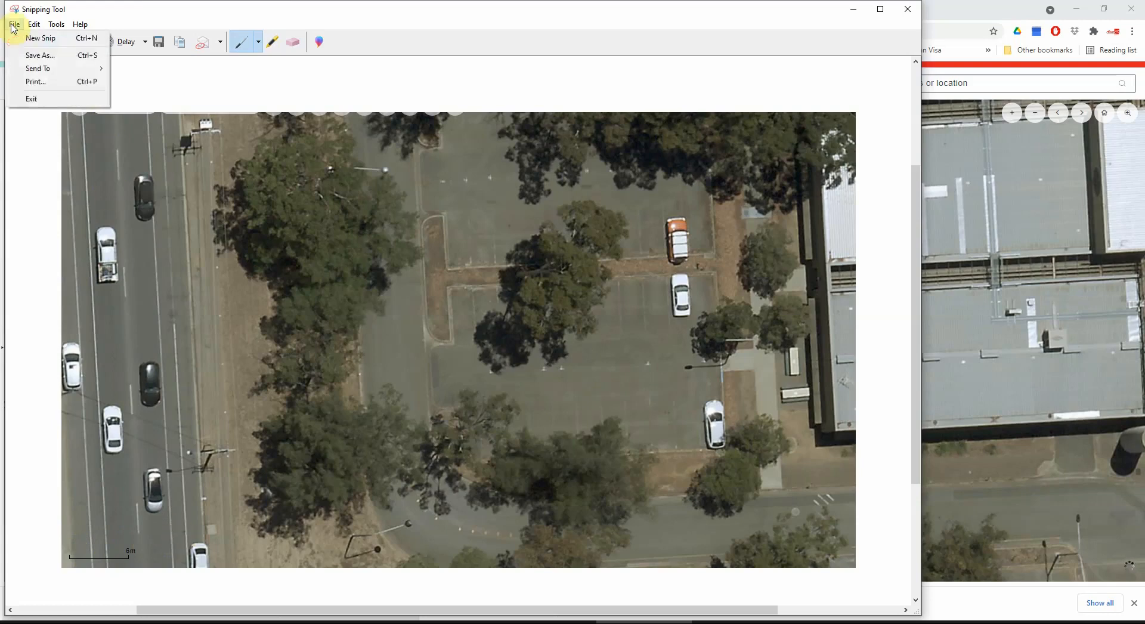
left_click(40, 56)
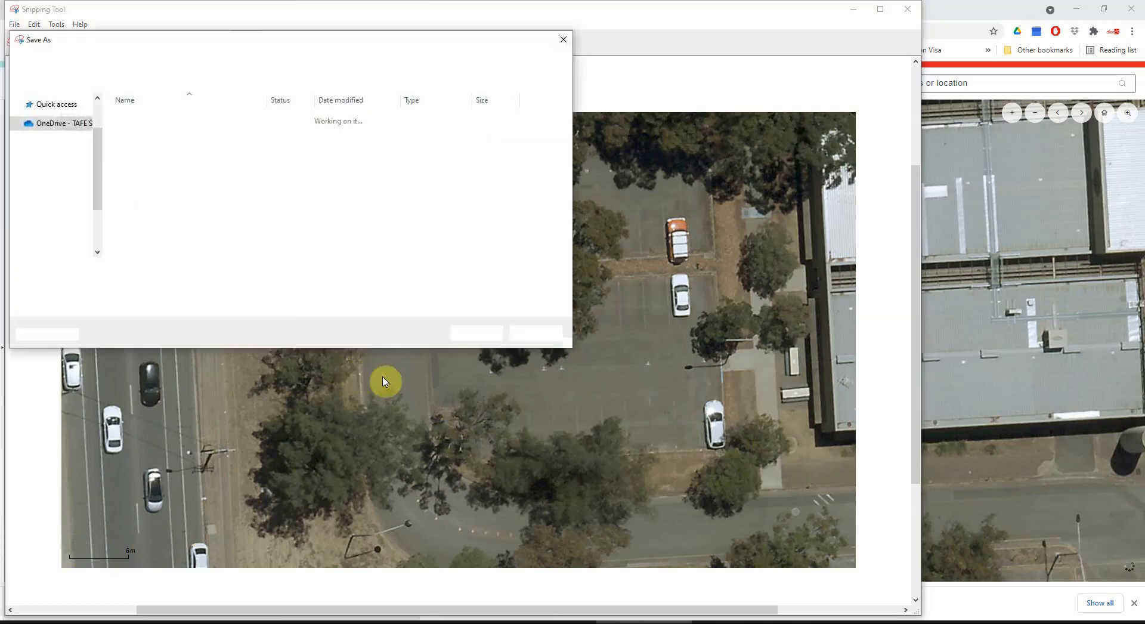
left_click(150, 285)
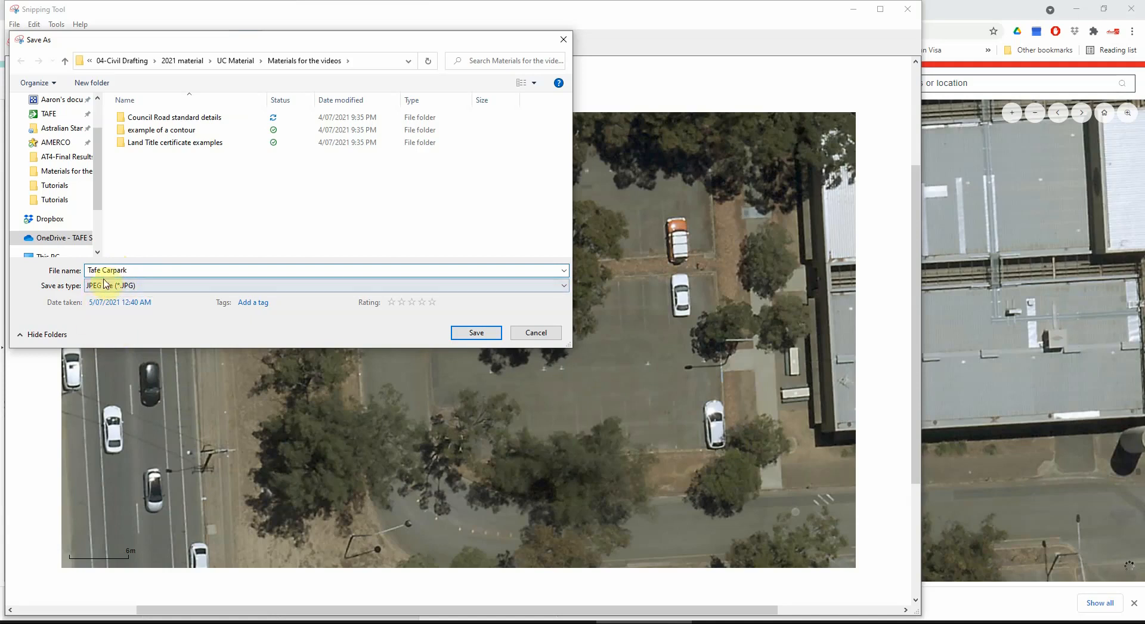
left_click(460, 335)
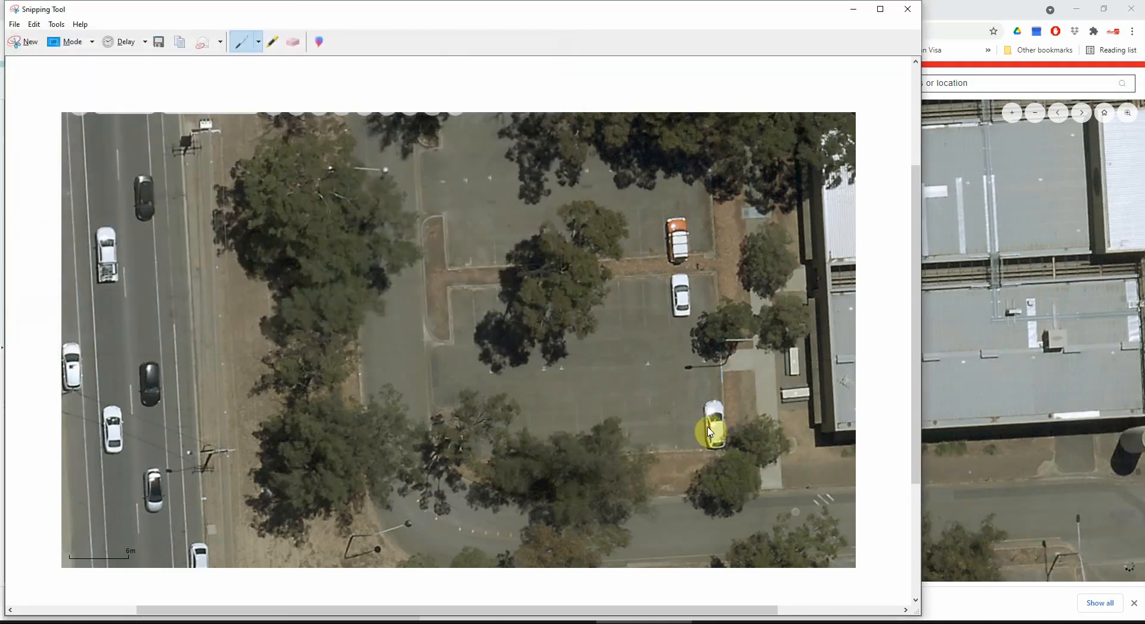
left_click(907, 9)
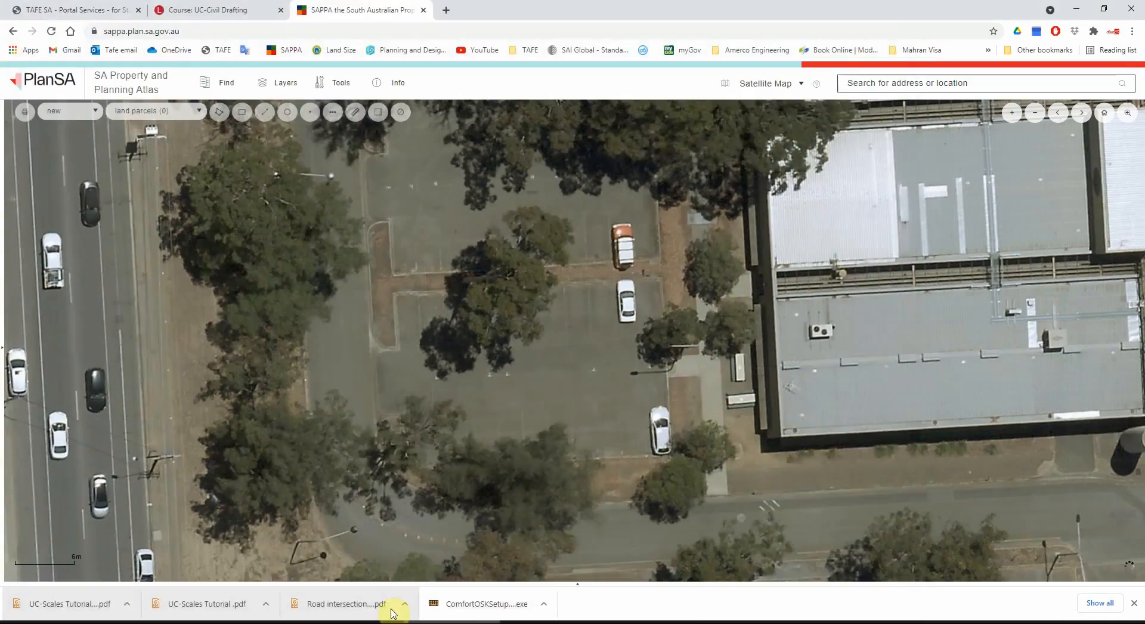
Step: Switch to Civil 3D and delete the whole road intersection plan from Drawing1
left_click(544, 622)
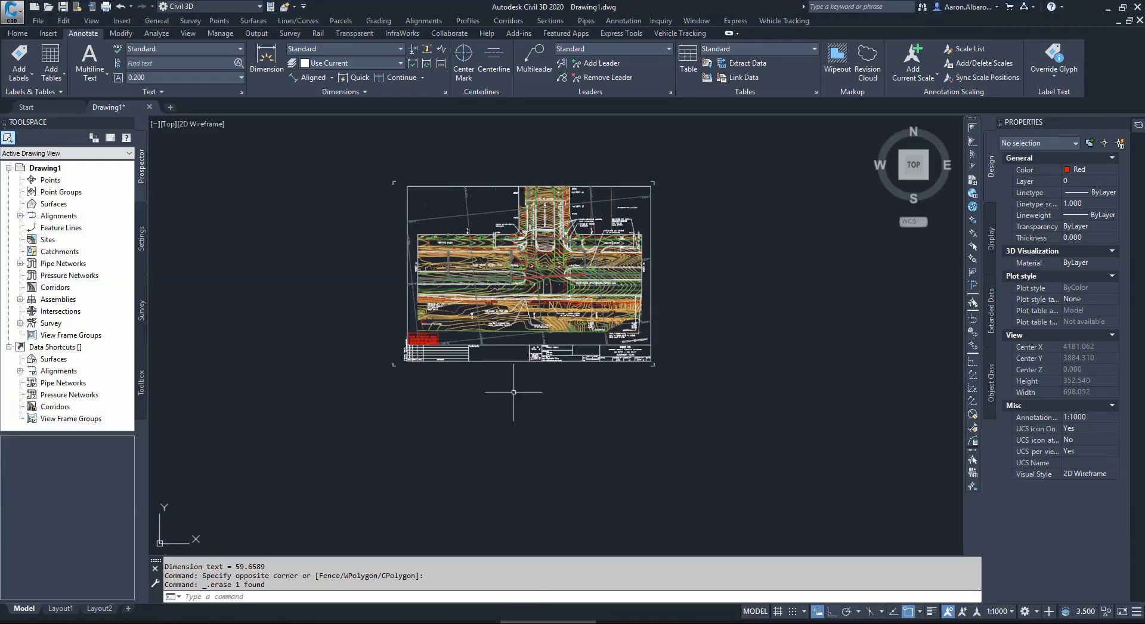
left_click(719, 152)
left_click(274, 450)
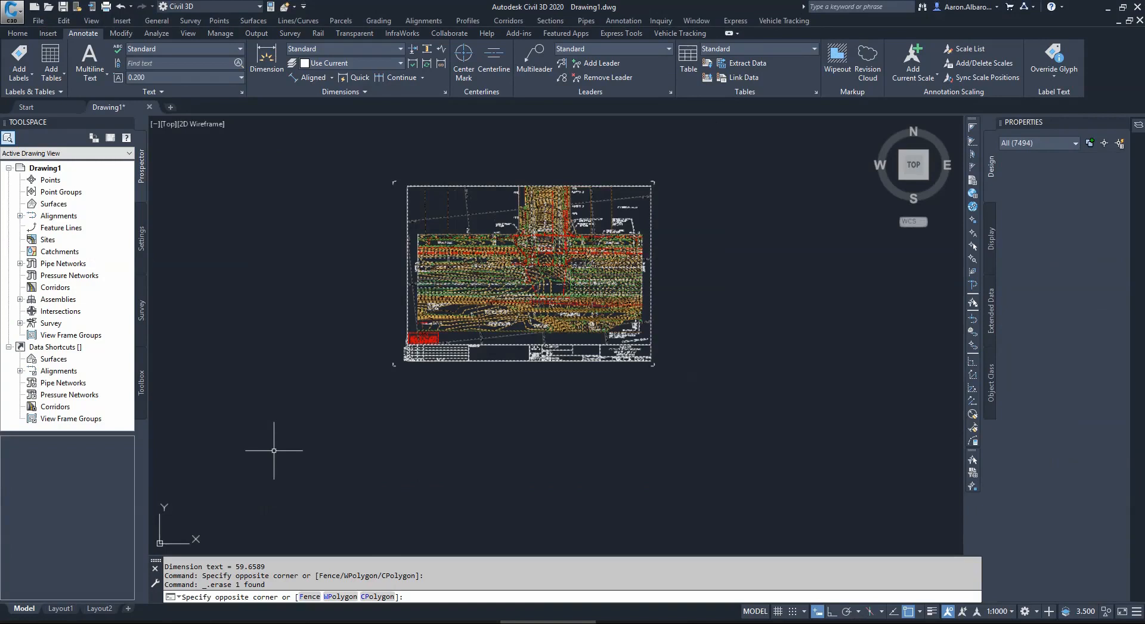
key("Delete")
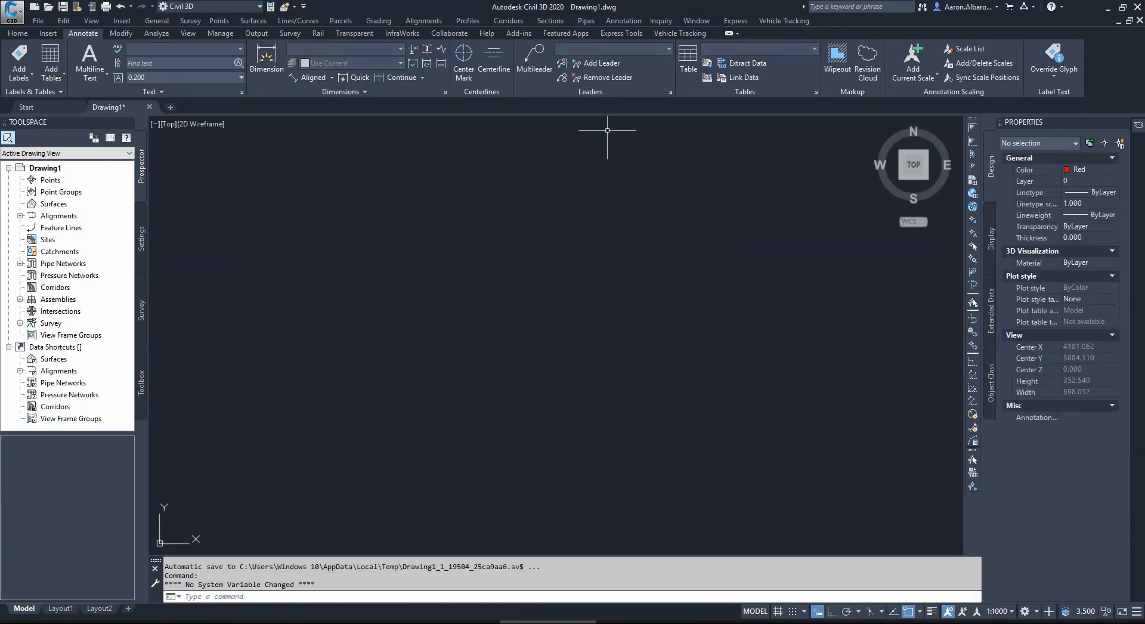
Step: Attach the Tafe Carpark image to the drawing at a picked insertion point with a scale factor of 200
left_click(47, 33)
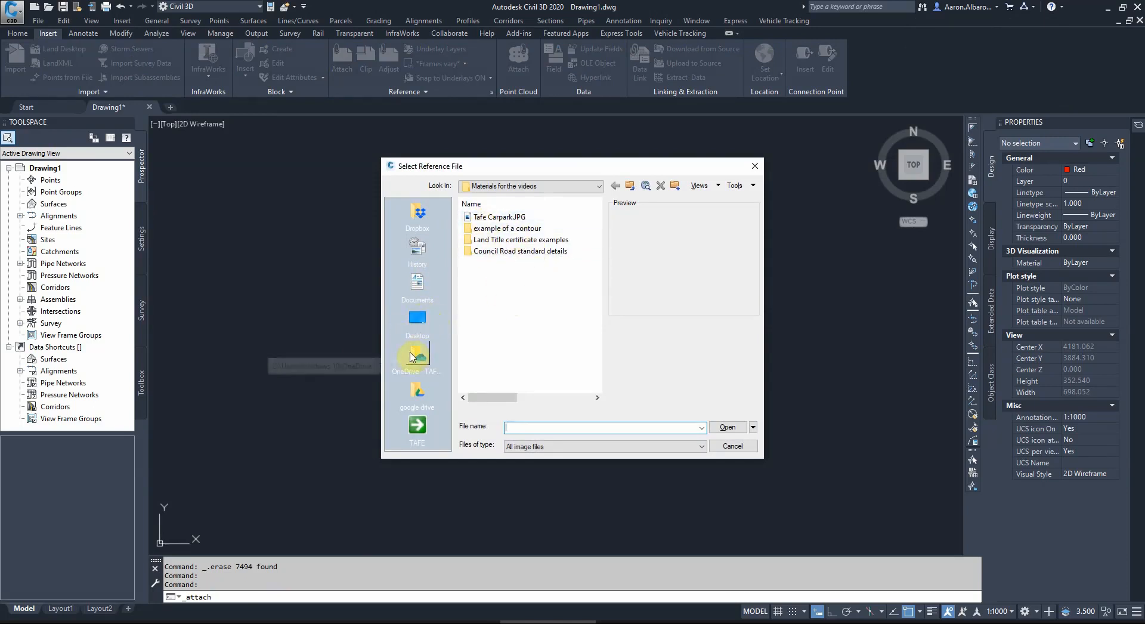
left_click(480, 218)
key("Return")
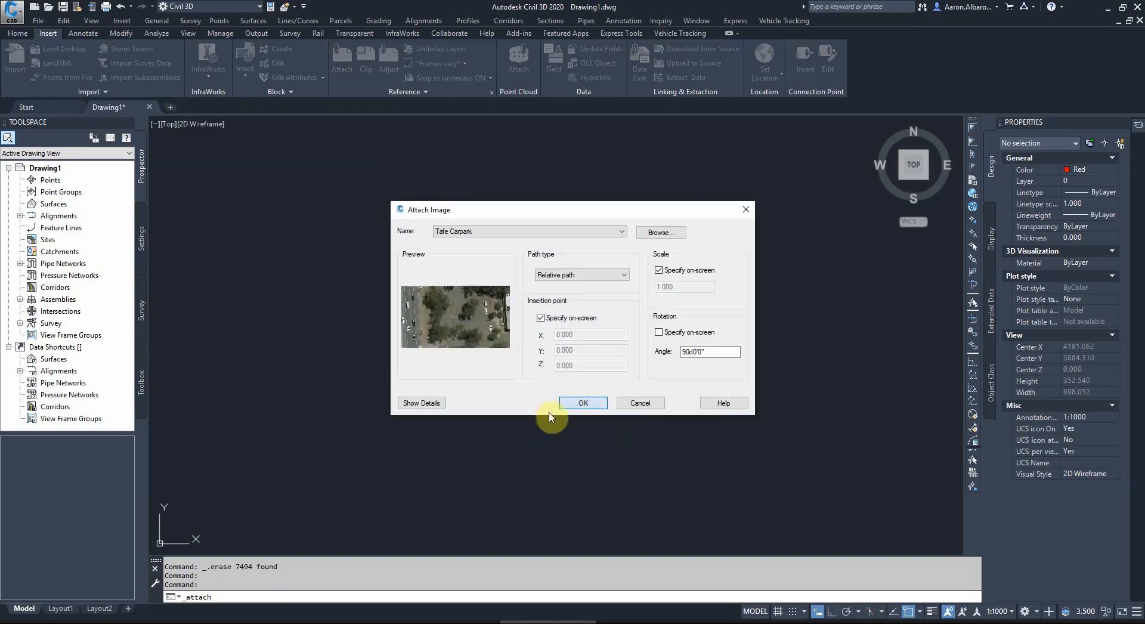
left_click(574, 404)
left_click(431, 336)
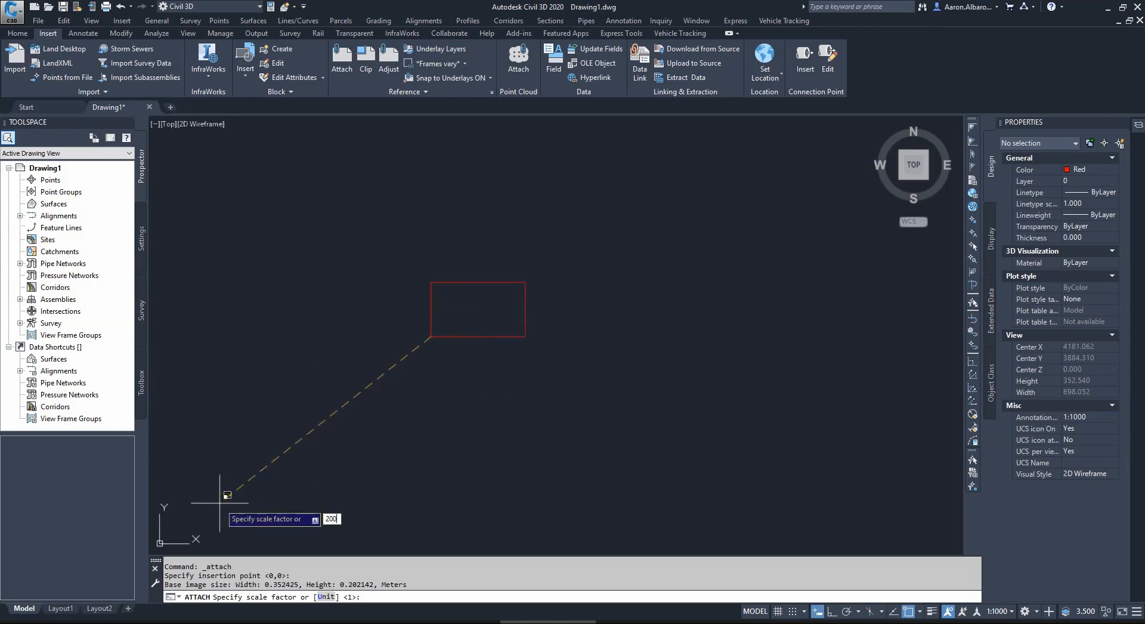
key("Return")
scroll(472, 310, "up", 9)
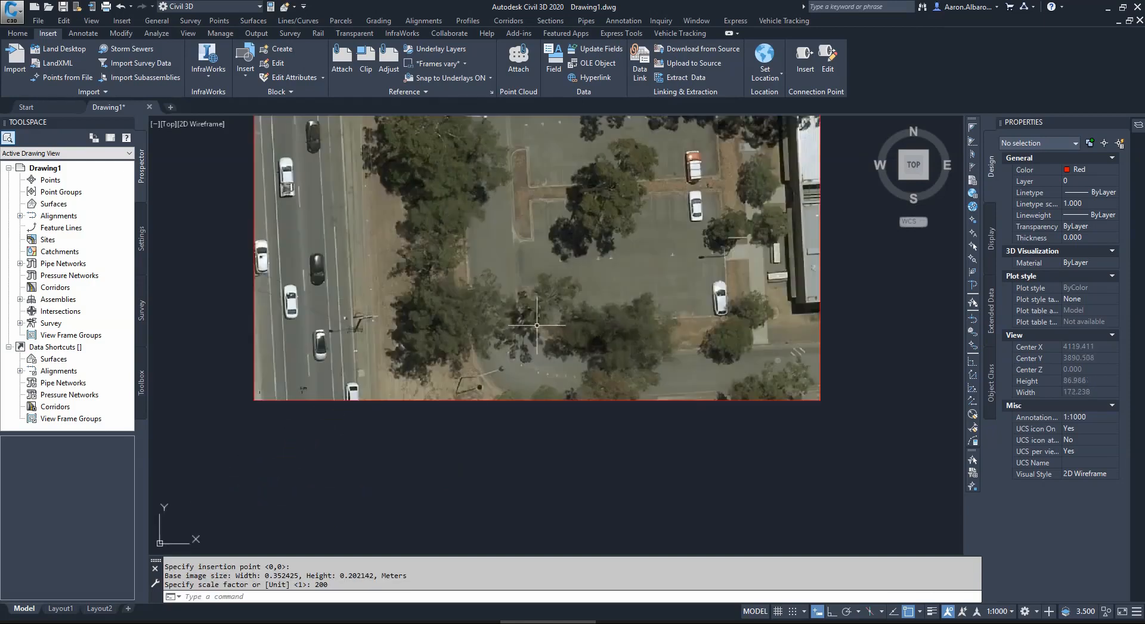
scroll(489, 350, "down", 5)
scroll(489, 350, "up", 3)
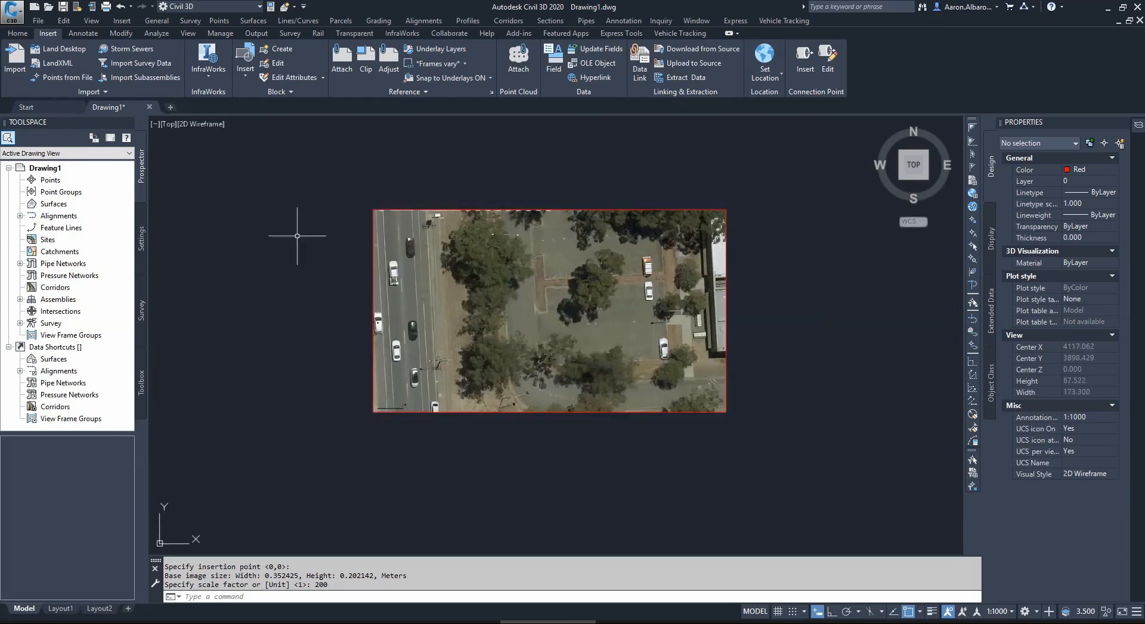
Step: Start the Scale command on the car park image, using the image's lower-left corner as the base point
left_click(83, 34)
left_click(17, 33)
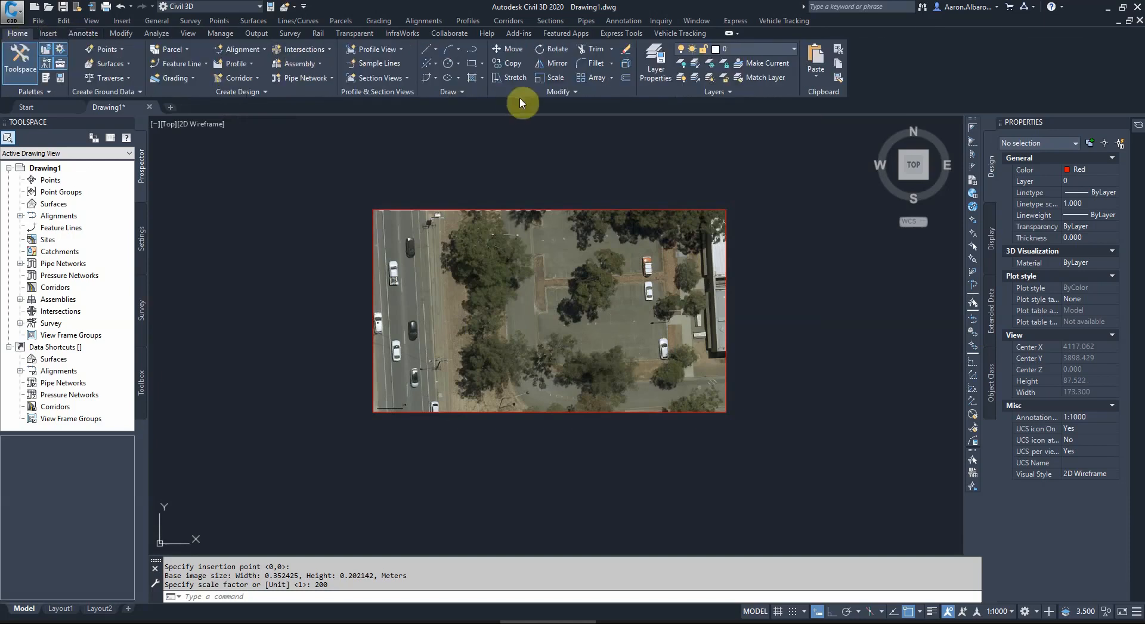
left_click(550, 78)
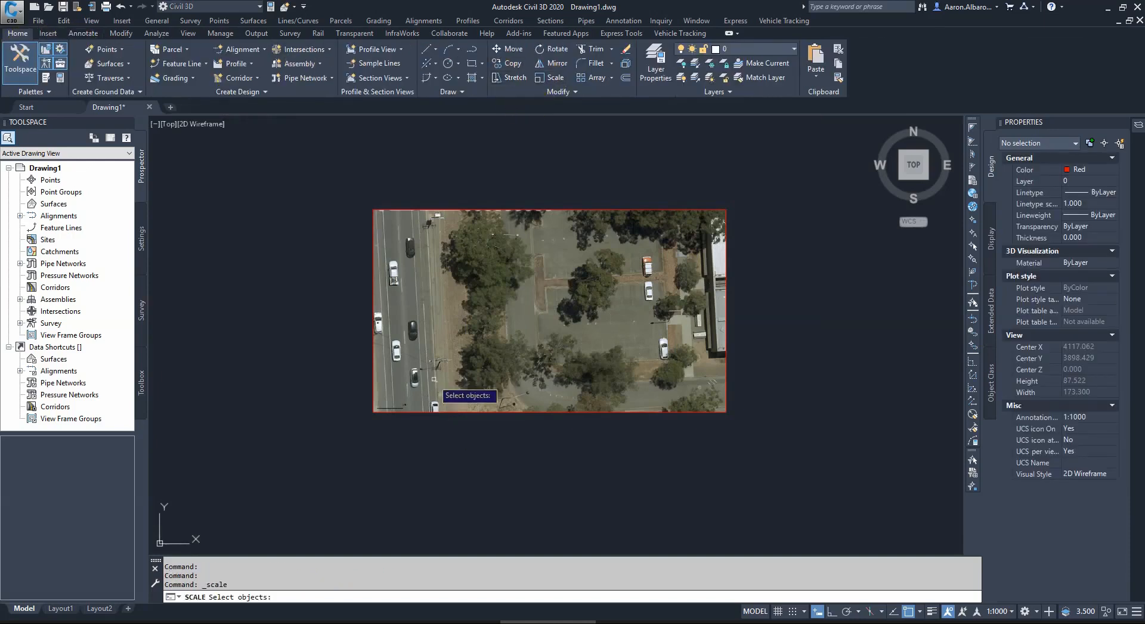
left_click(555, 77)
key("Escape")
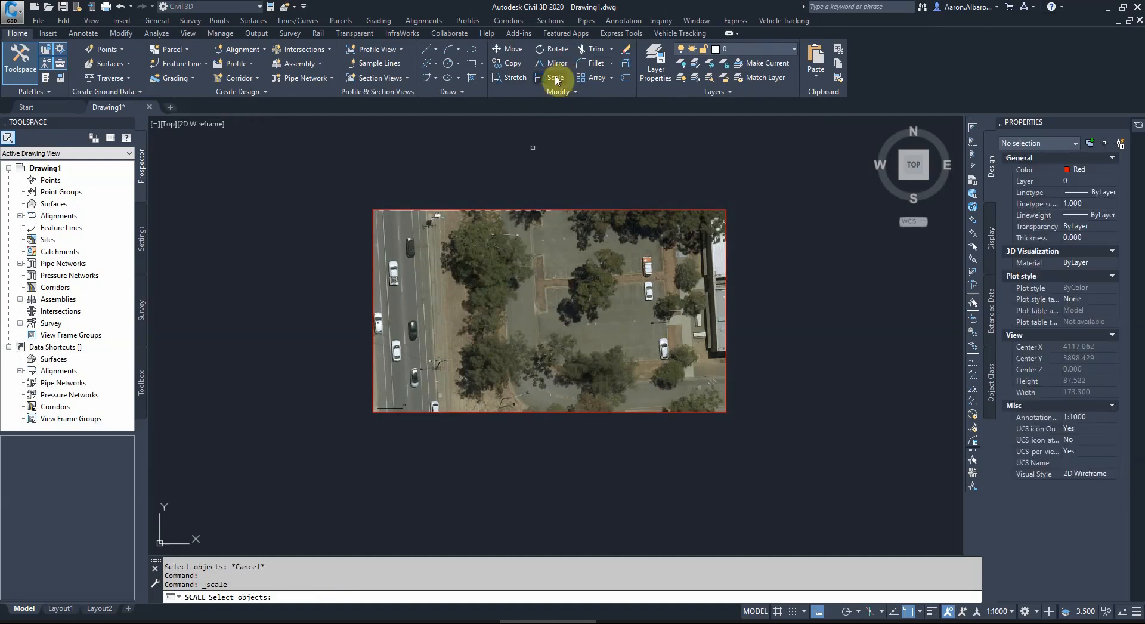
left_click(552, 78)
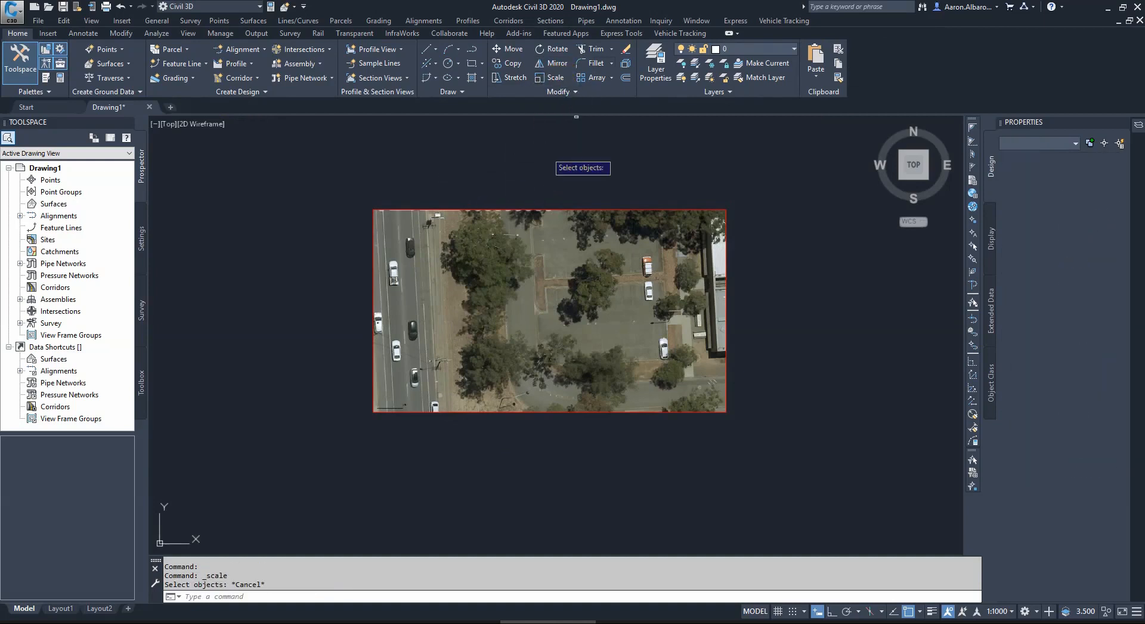
left_click(547, 150)
left_click(480, 263)
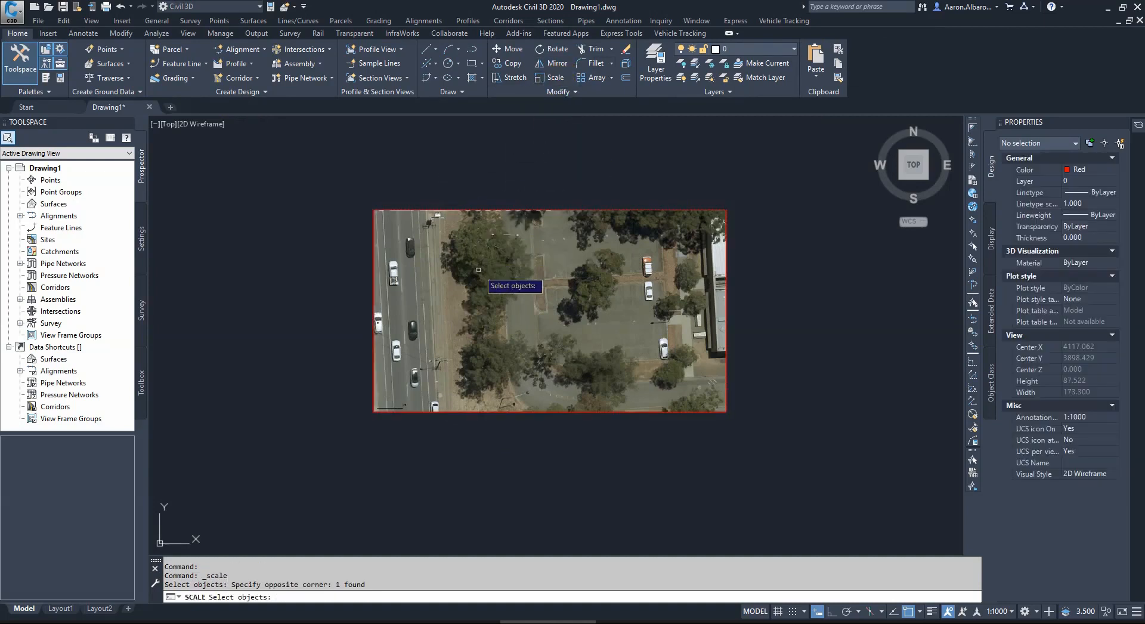
key("Return")
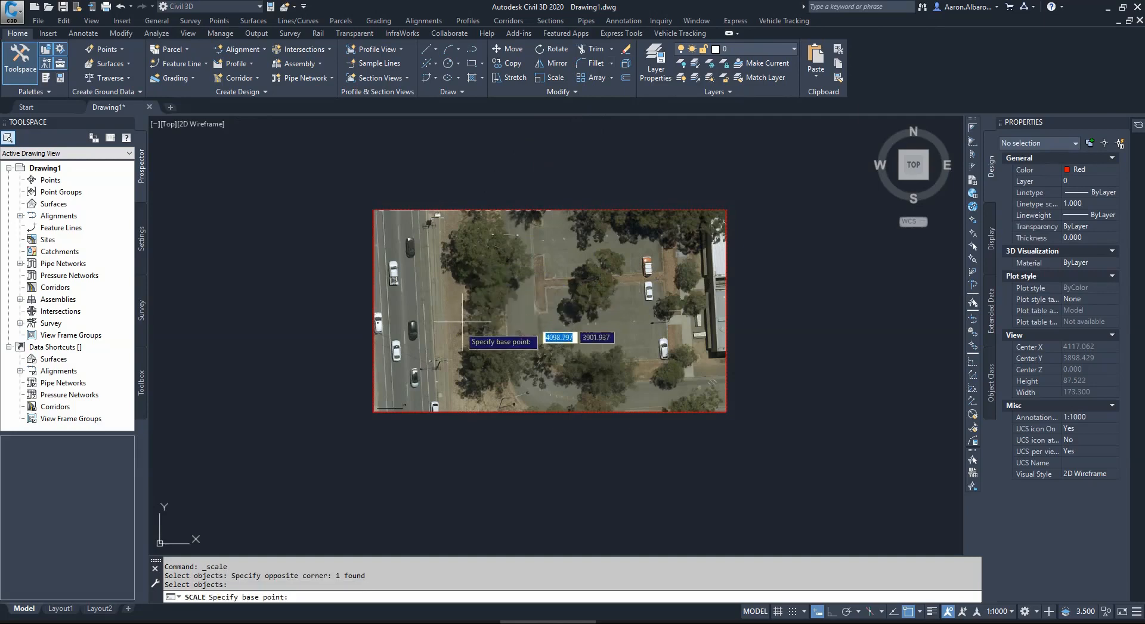
scroll(394, 413, "up", 2)
scroll(376, 413, "up", 4)
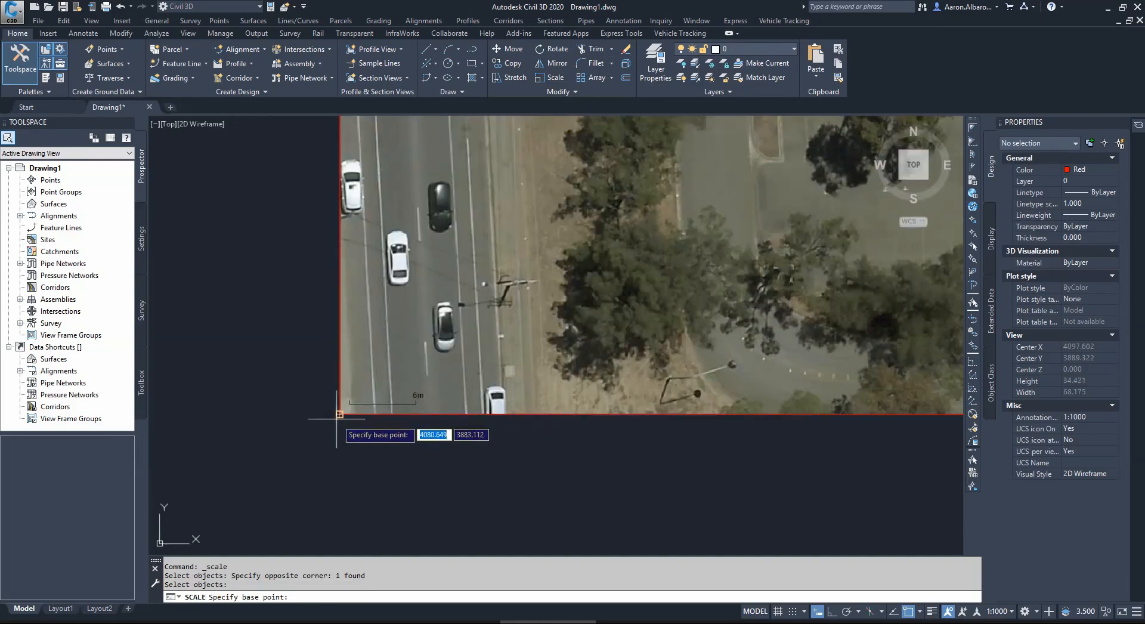
left_click(339, 414)
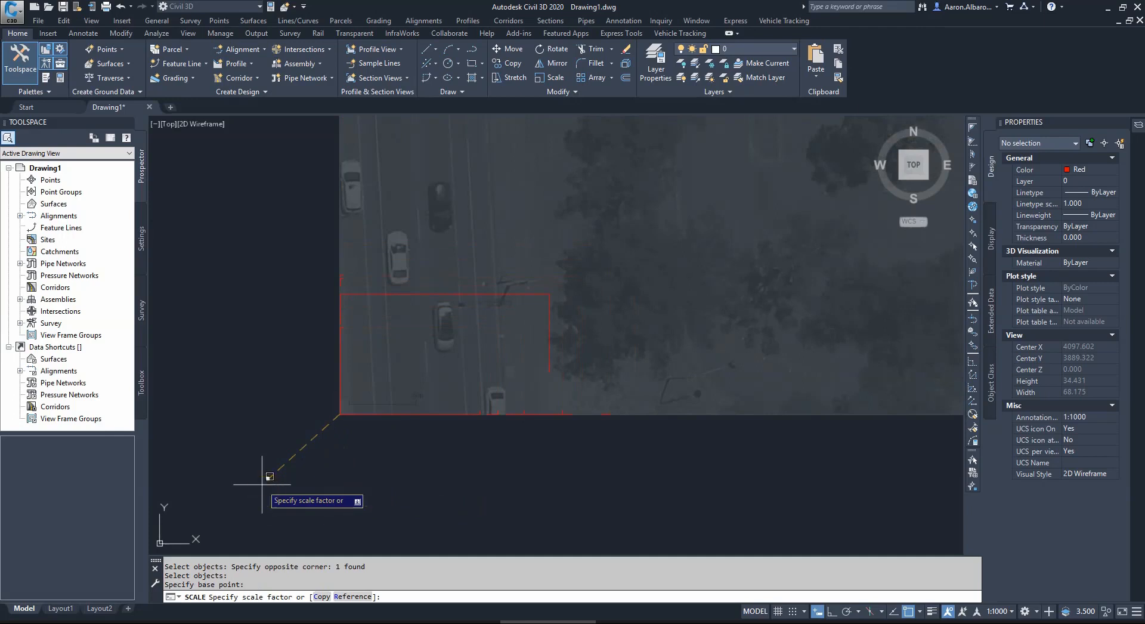
Step: Choose the Reference option for scaling and pick the left end tick of the 6 m scale bar as the first reference point
type("r")
key("Return")
scroll(346, 412, "up", 6)
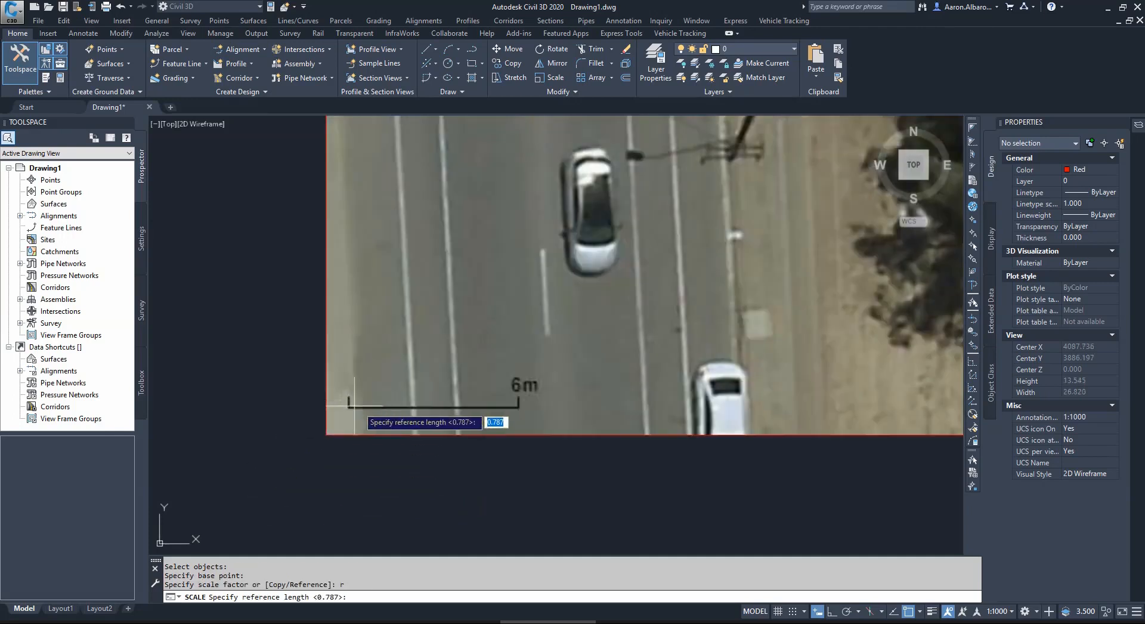
scroll(352, 418, "up", 8)
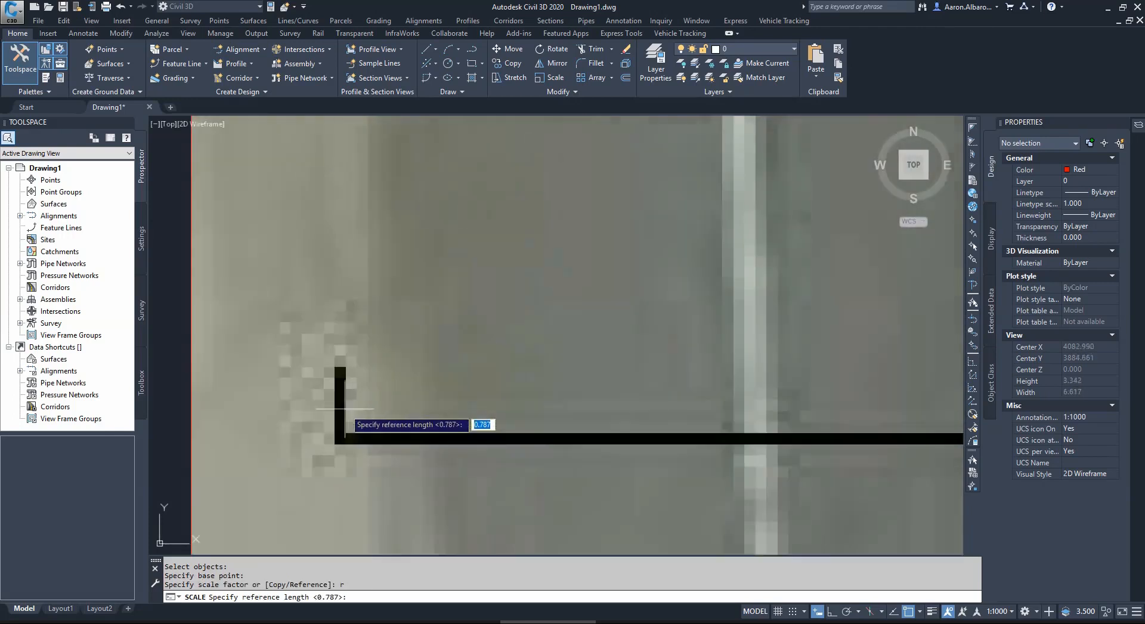
scroll(328, 409, "up", 2)
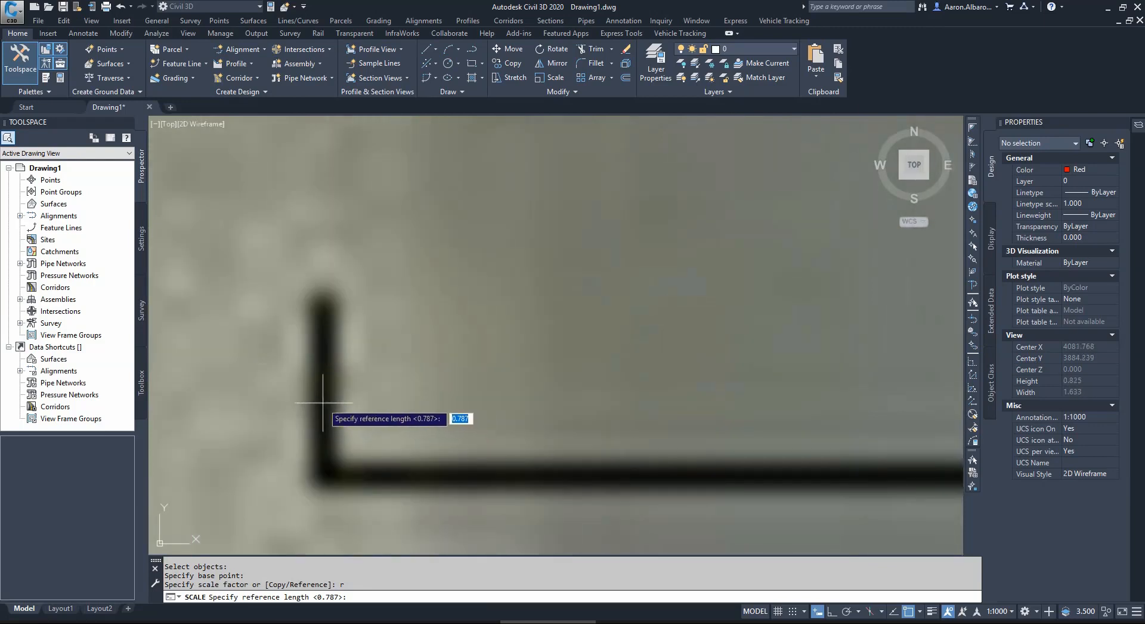
left_click(323, 401)
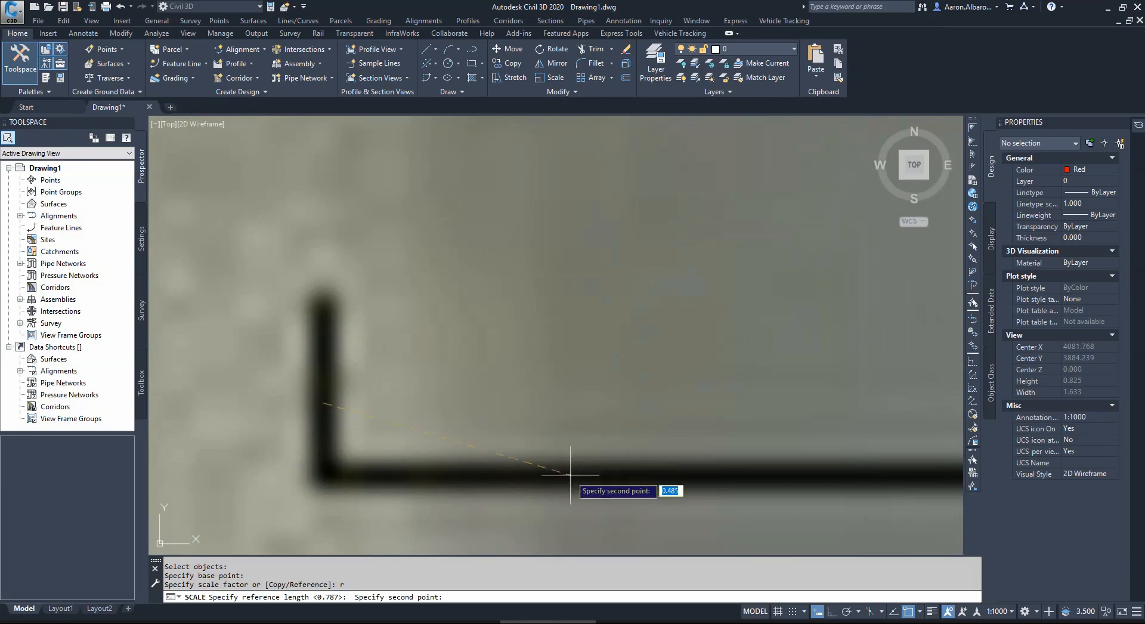
Step: With Ortho on, pick the scale bar's right end tick as the second reference point and set the new length to 6
scroll(382, 418, "down", 4)
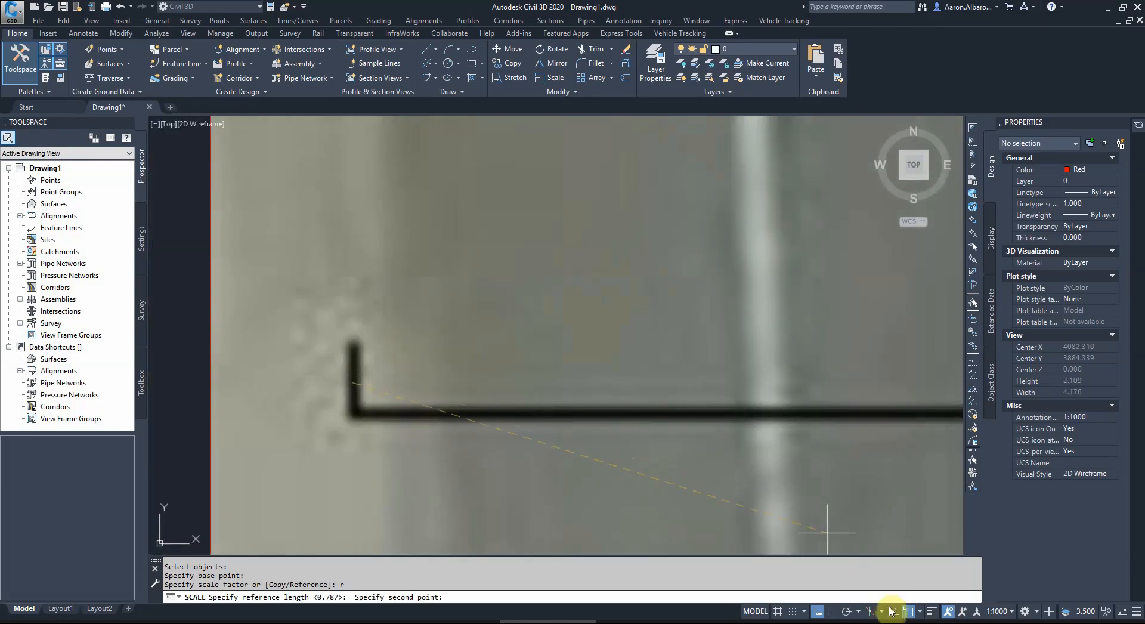
left_click(832, 613)
scroll(383, 396, "down", 4)
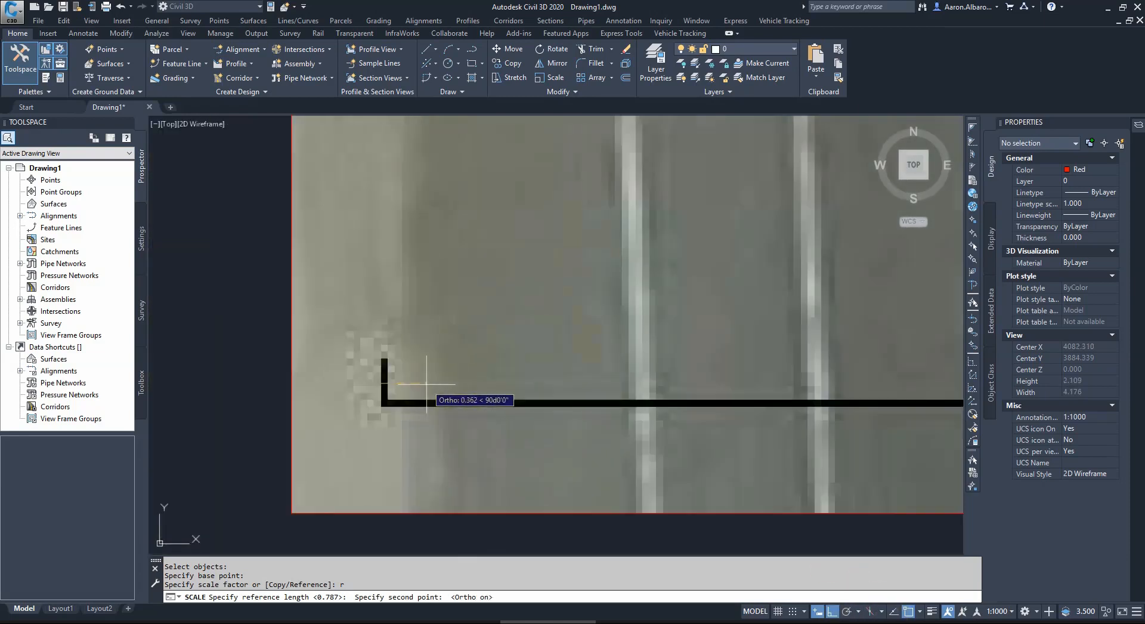
scroll(800, 391, "up", 4)
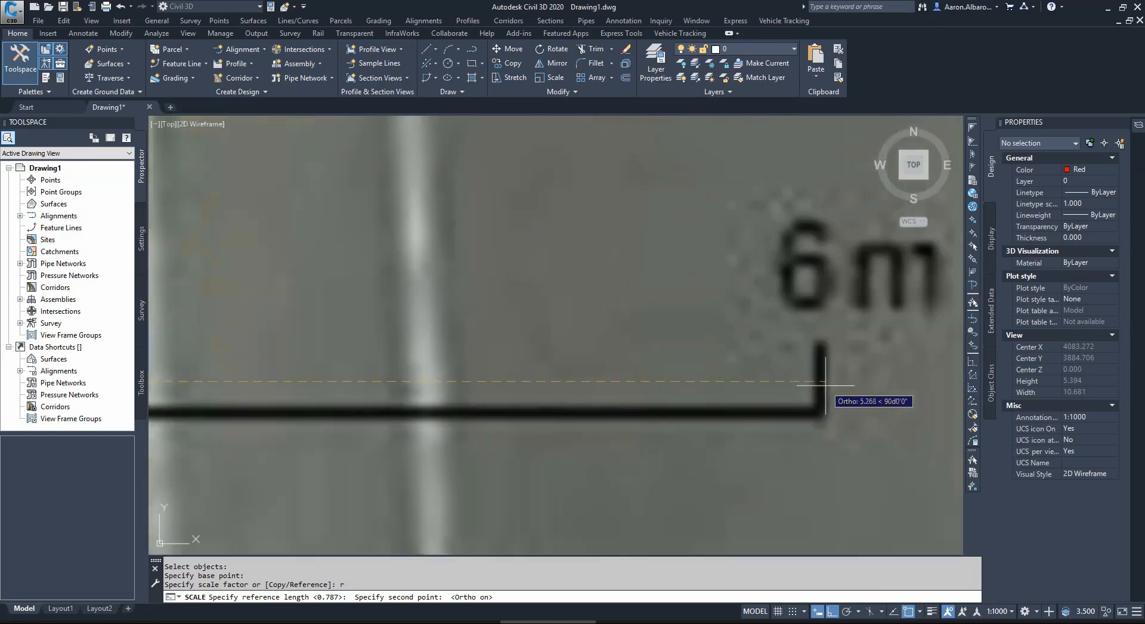
scroll(823, 381, "up", 4)
scroll(823, 383, "up", 6)
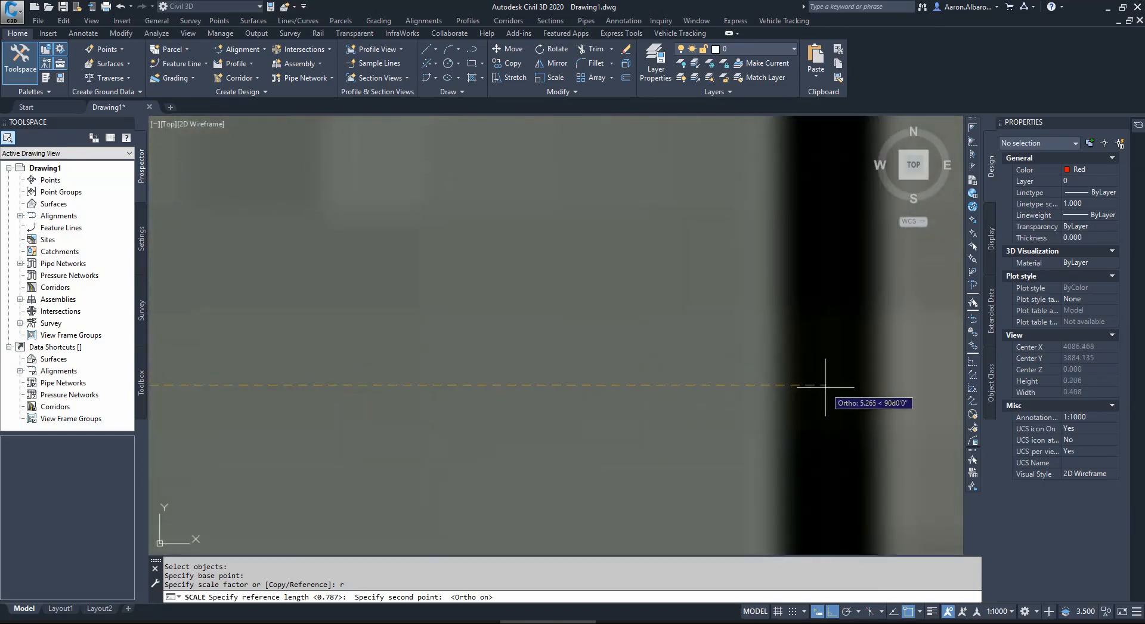
left_click(827, 387)
scroll(826, 388, "down", 10)
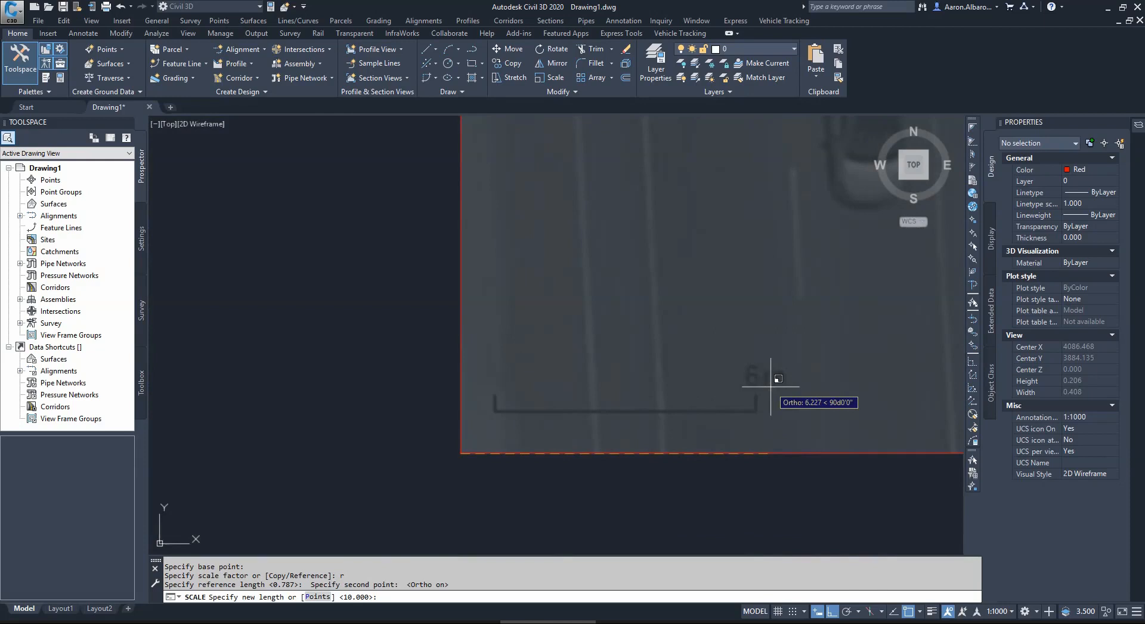
type("6")
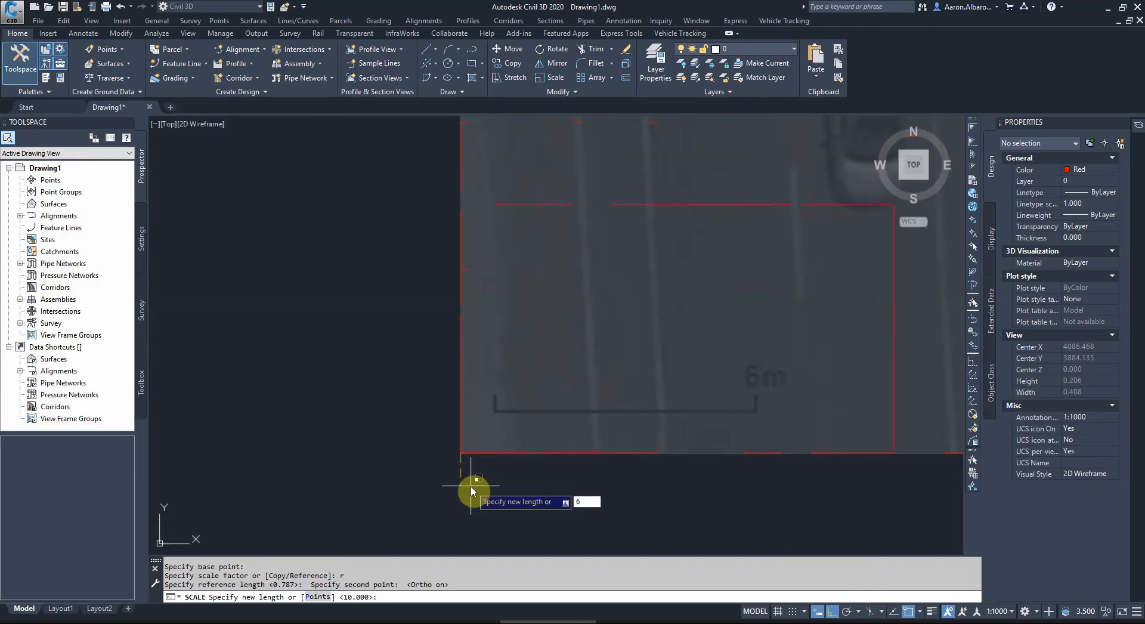
key("Return")
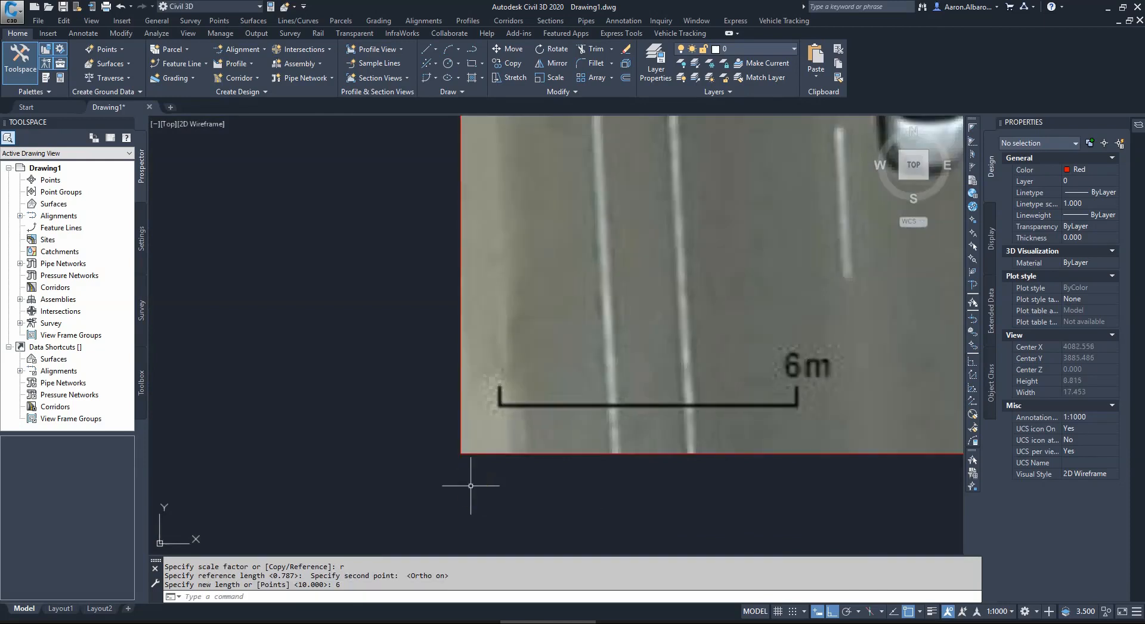
Step: Check the scale bar's length with a linear dimension between its two end ticks, without placing the dimension
left_click(82, 34)
left_click(332, 77)
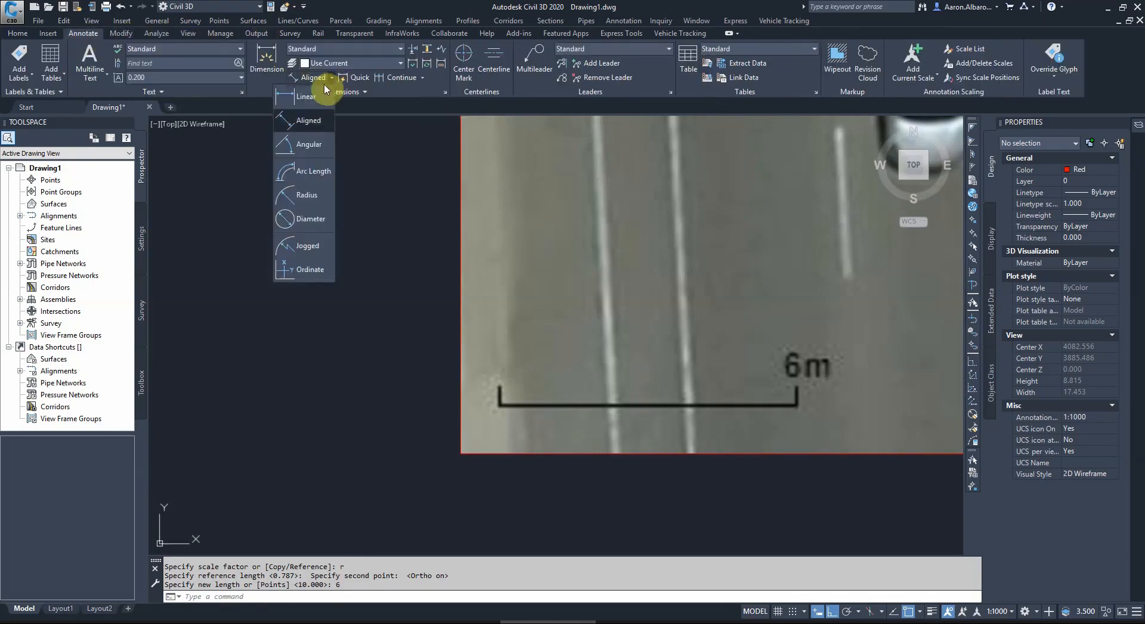
left_click(302, 105)
scroll(499, 399, "up", 6)
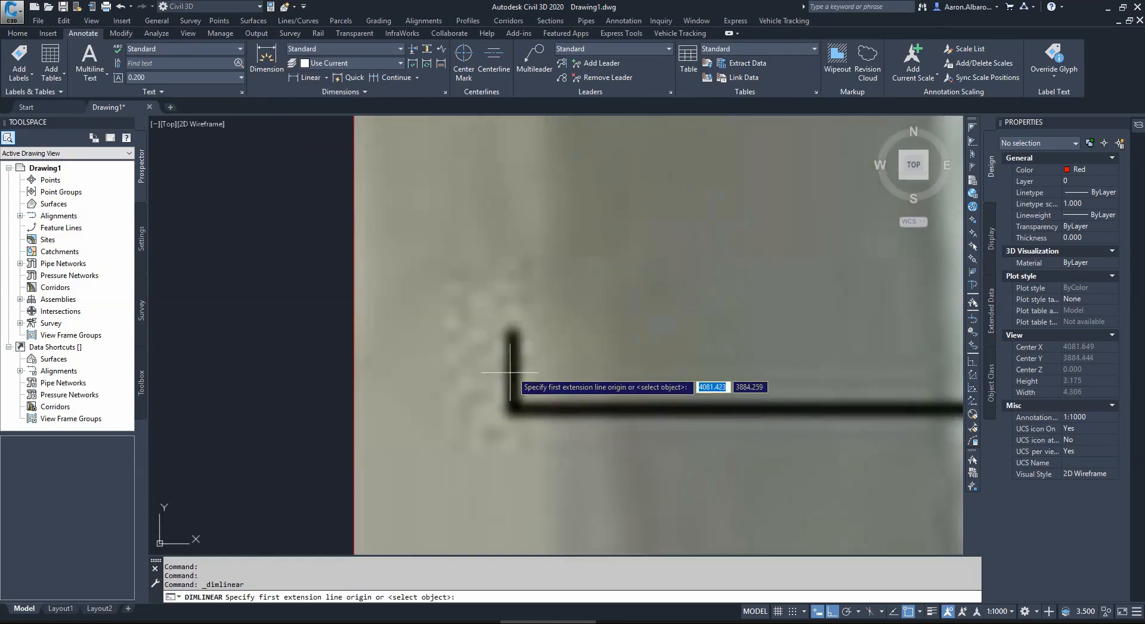
left_click(513, 370)
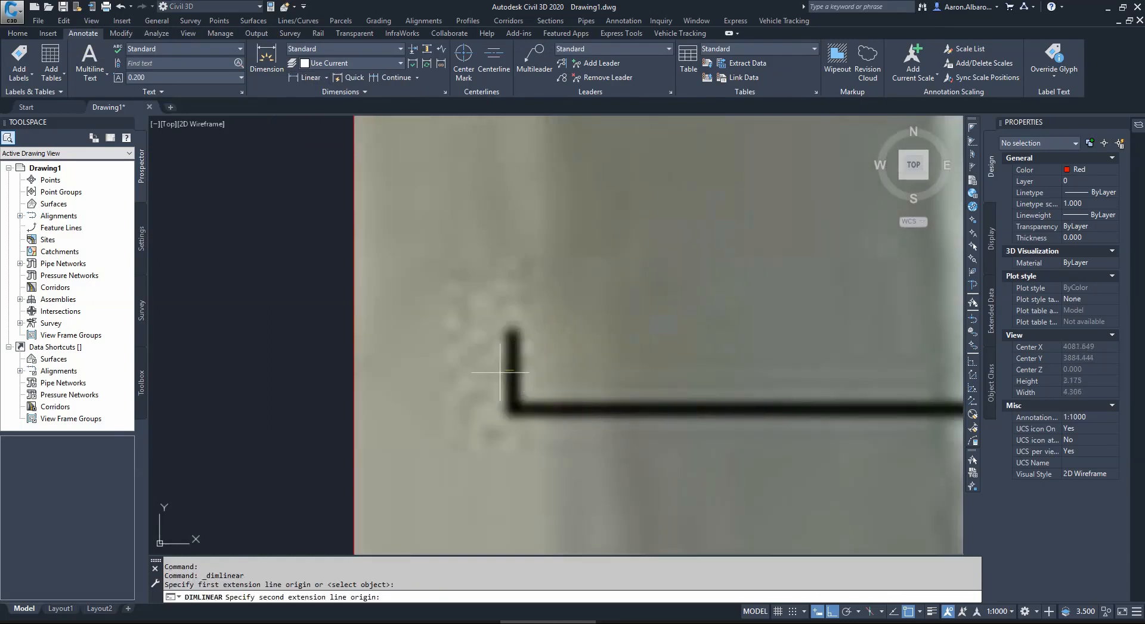
scroll(447, 409, "down", 3)
scroll(695, 389, "up", 4)
scroll(733, 396, "up", 5)
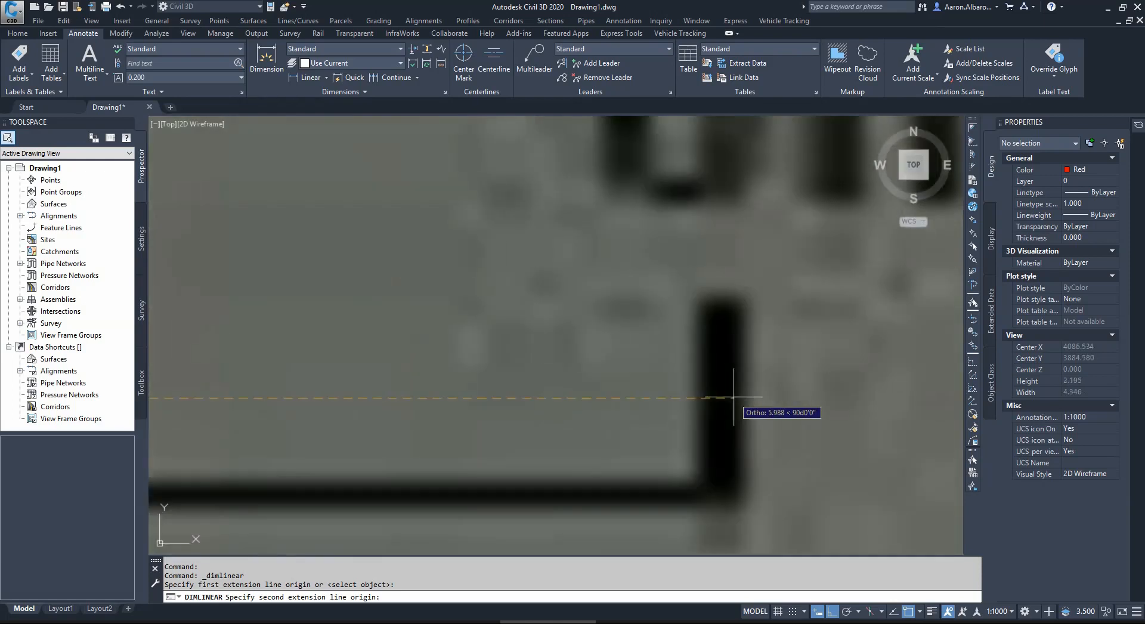
left_click(723, 397)
scroll(746, 369, "down", 10)
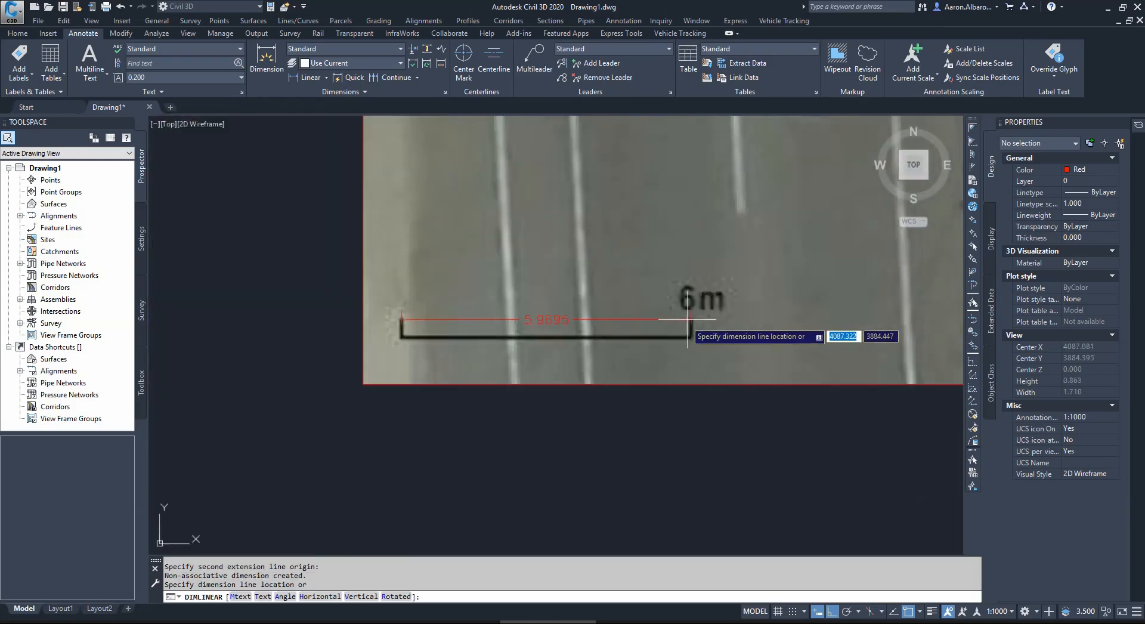
scroll(656, 351, "up", 5)
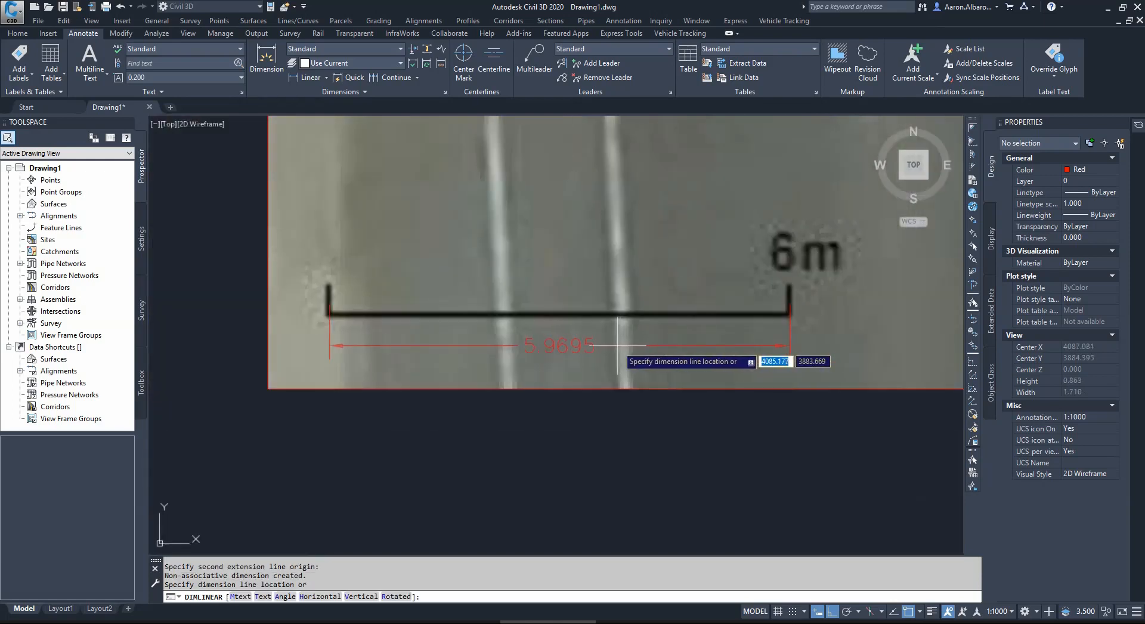
key("Escape")
Step: Start a polyline at the south end of the kerbed island, turn Ortho off, and trace the island's east edge up to the parking area's northwest corner
scroll(561, 412, "down", 15)
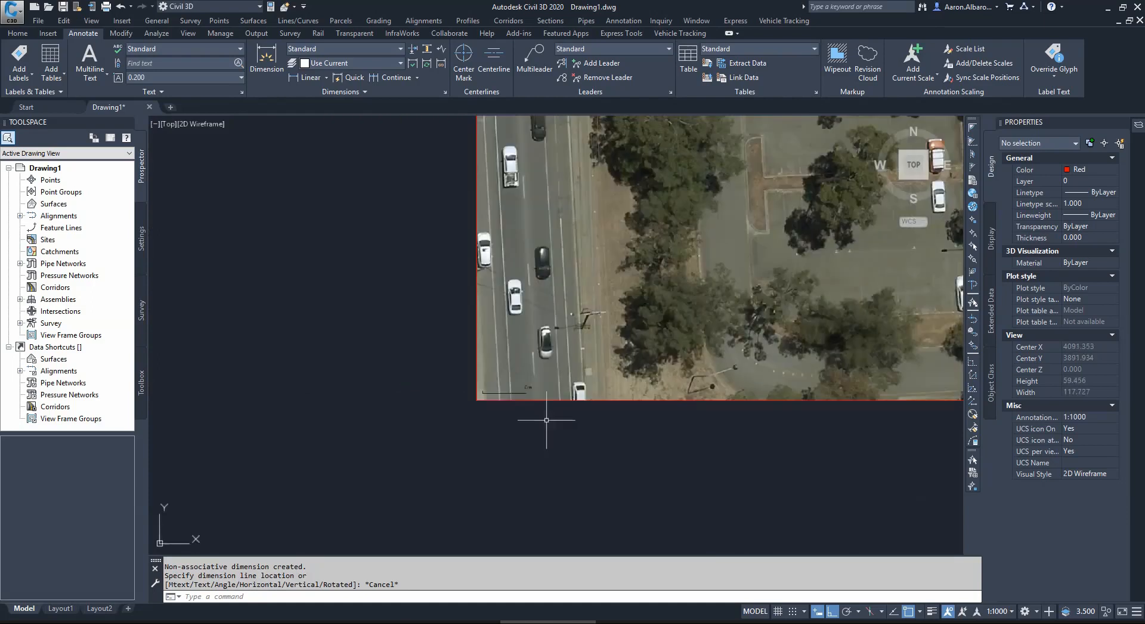
scroll(405, 396, "down", 2)
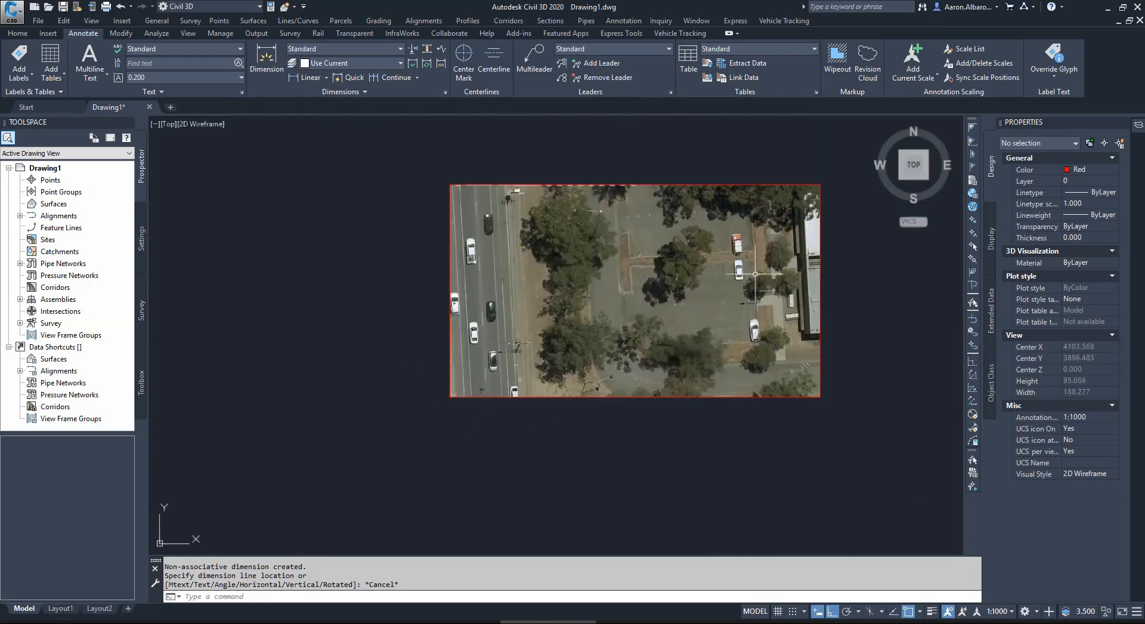
scroll(755, 273, "up", 2)
scroll(671, 403, "up", 2)
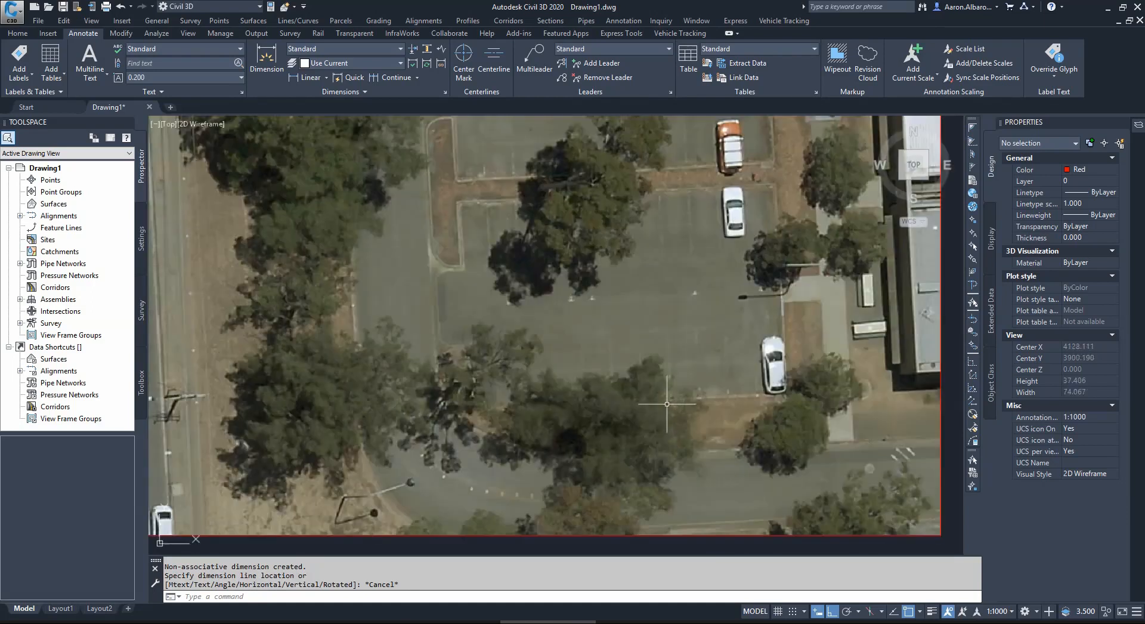
left_click(20, 34)
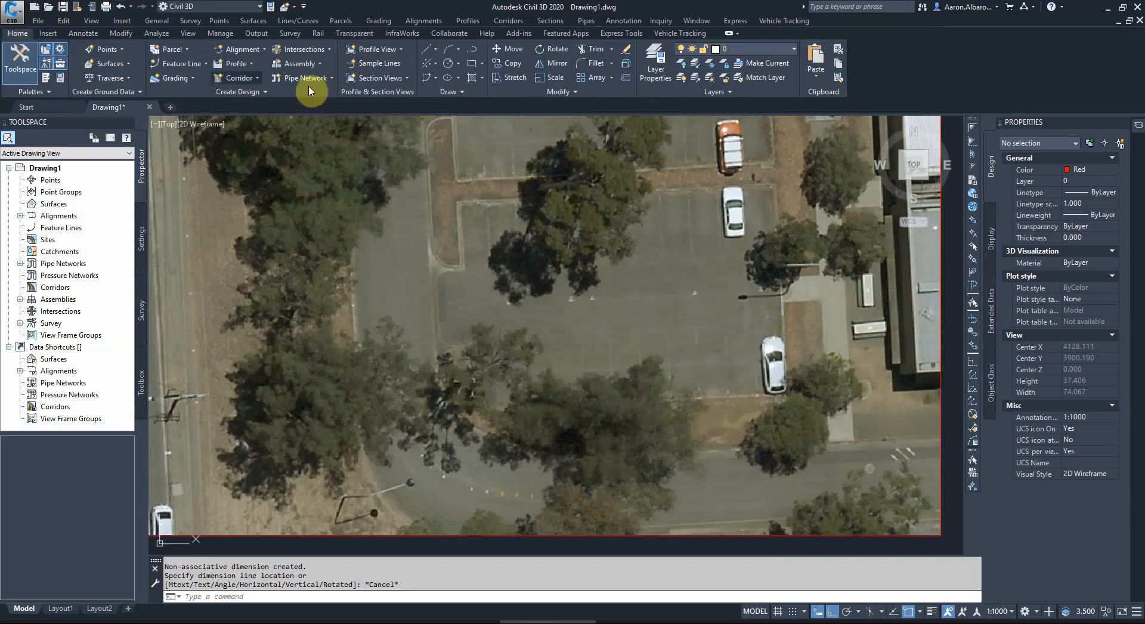
left_click(471, 54)
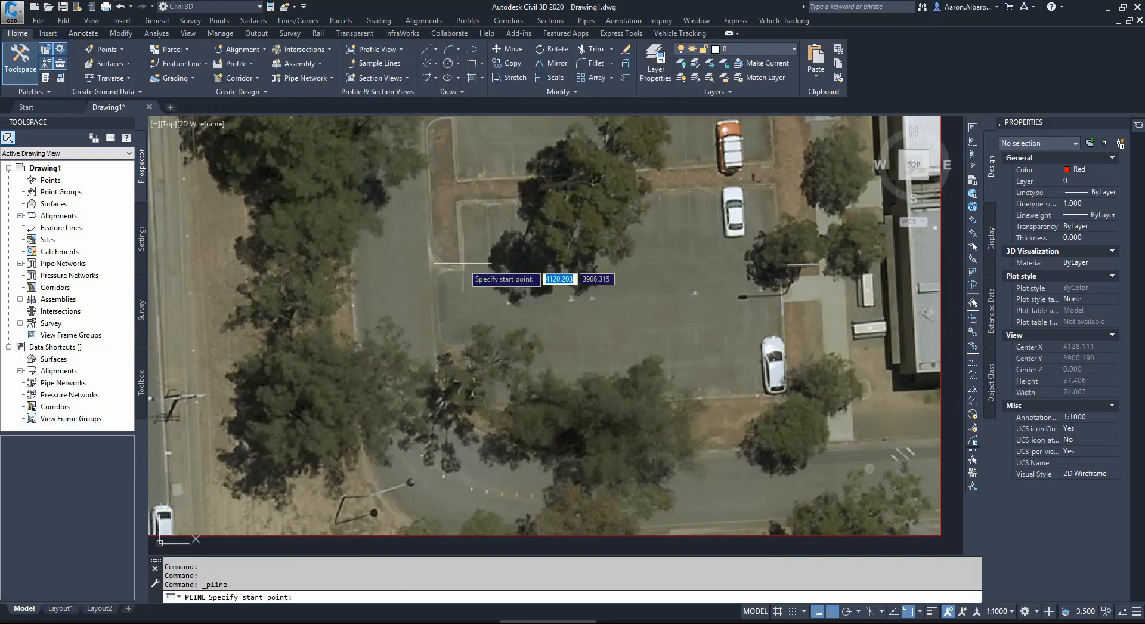
left_click(463, 266)
left_click(835, 612)
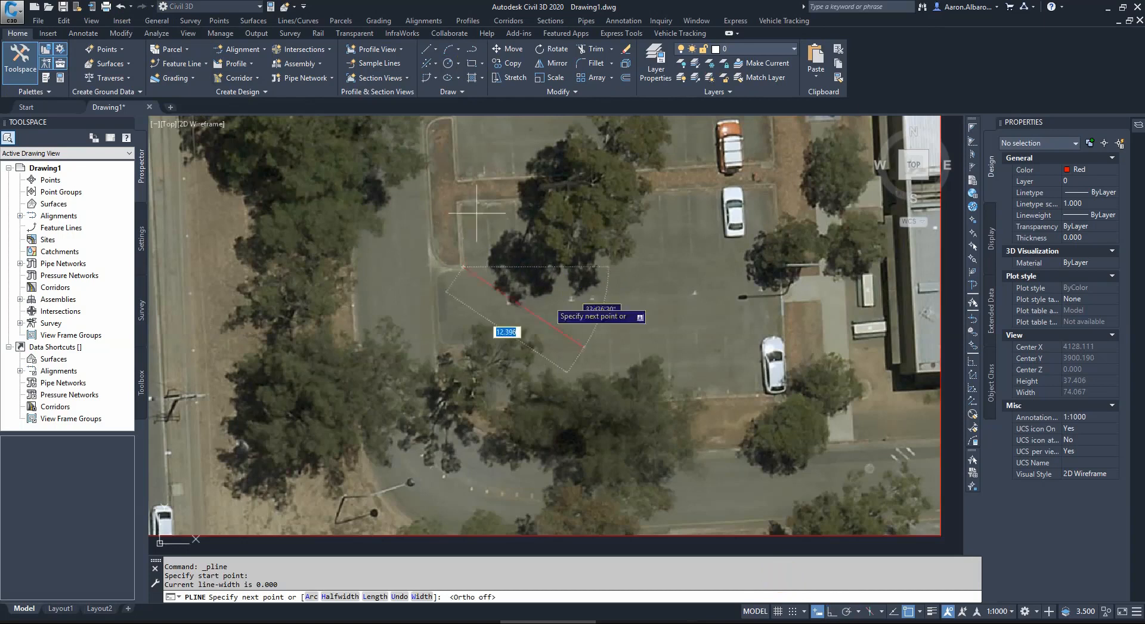
scroll(447, 179, "up", 6)
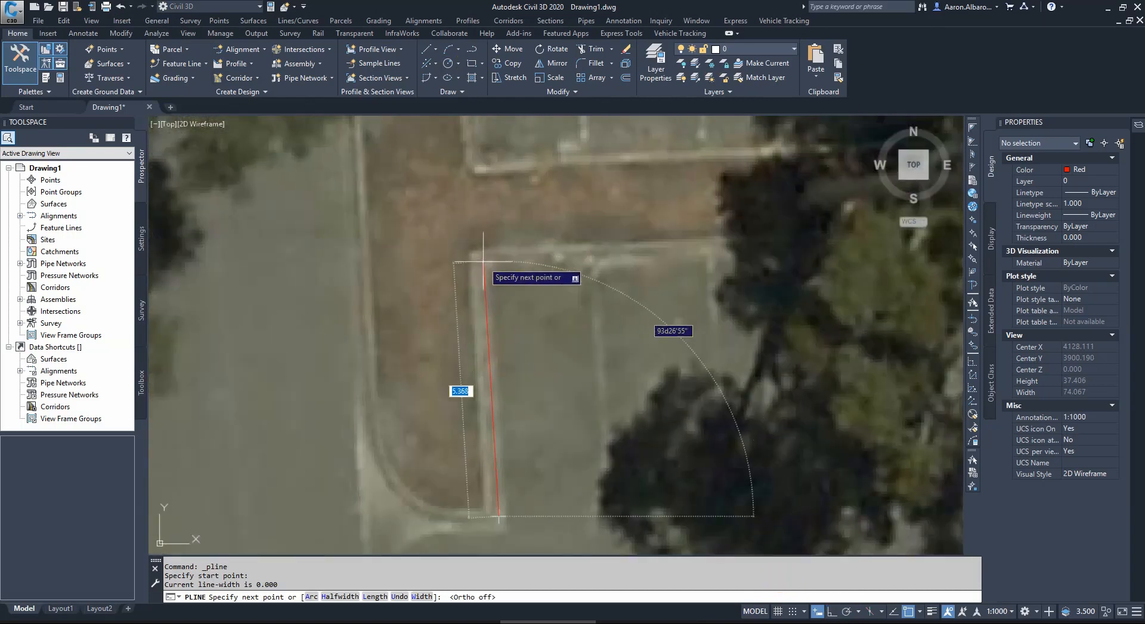
left_click(483, 253)
Step: Continue the polyline along the parking area's north kerb to its northeast corner, and down the east edge to the rear of the southern white car
scroll(391, 284, "down", 4)
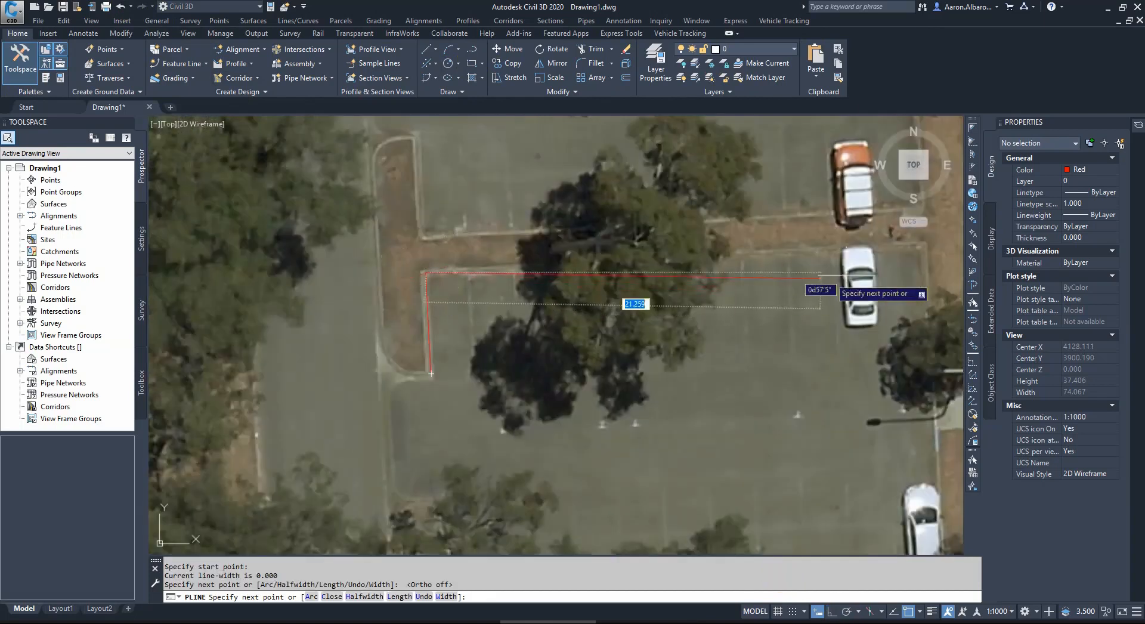
left_click(830, 234)
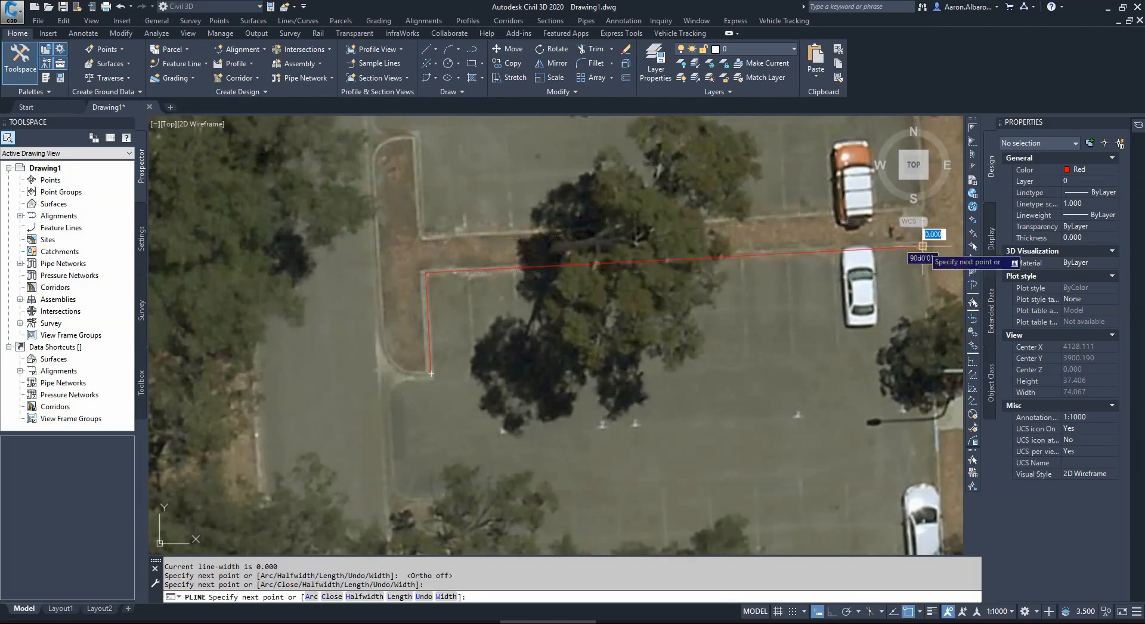
scroll(868, 310, "down", 4)
scroll(862, 392, "up", 7)
scroll(856, 392, "up", 2)
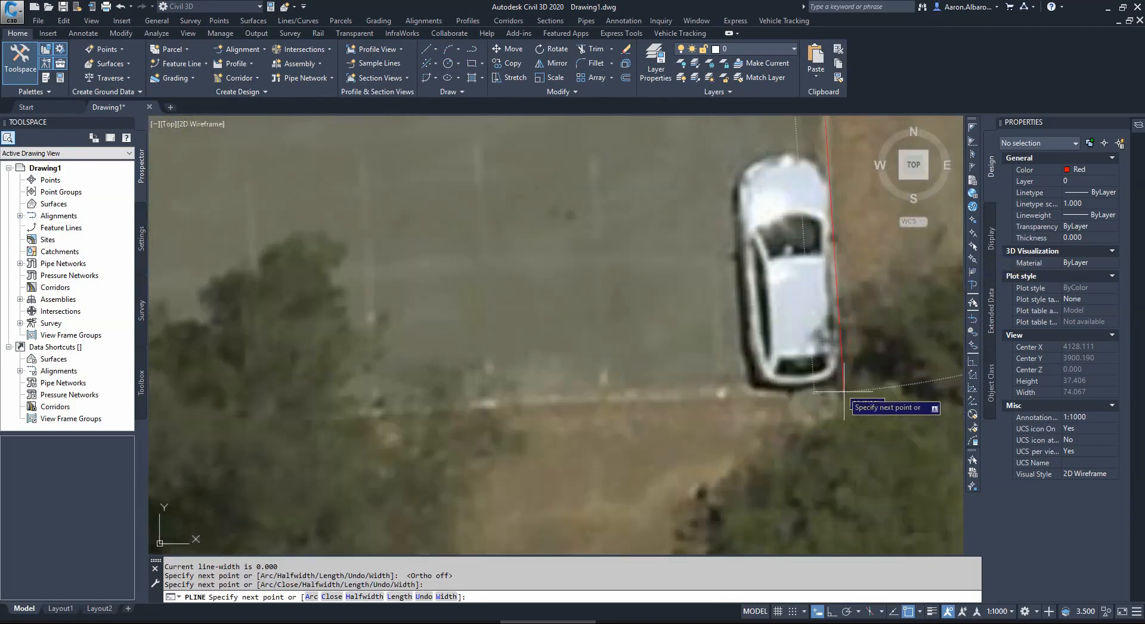
left_click(834, 384)
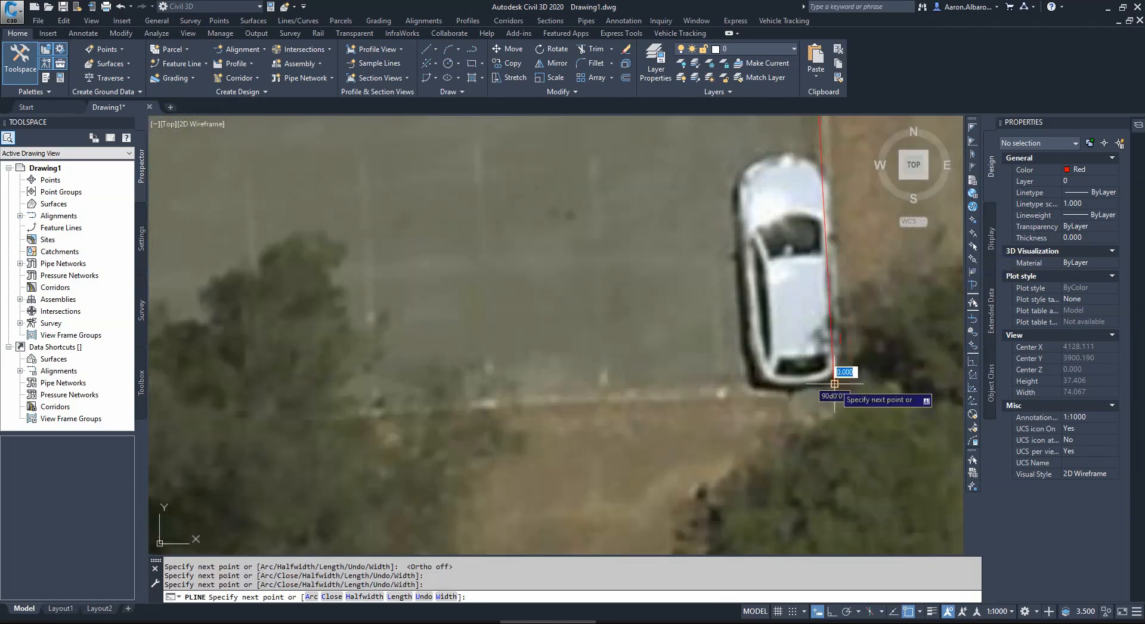
Step: Trace the parking area's south edge to the southwest corner under the trees, and finish the polyline back at its start point
scroll(746, 384, "down", 4)
scroll(591, 391, "up", 4)
scroll(596, 388, "up", 3)
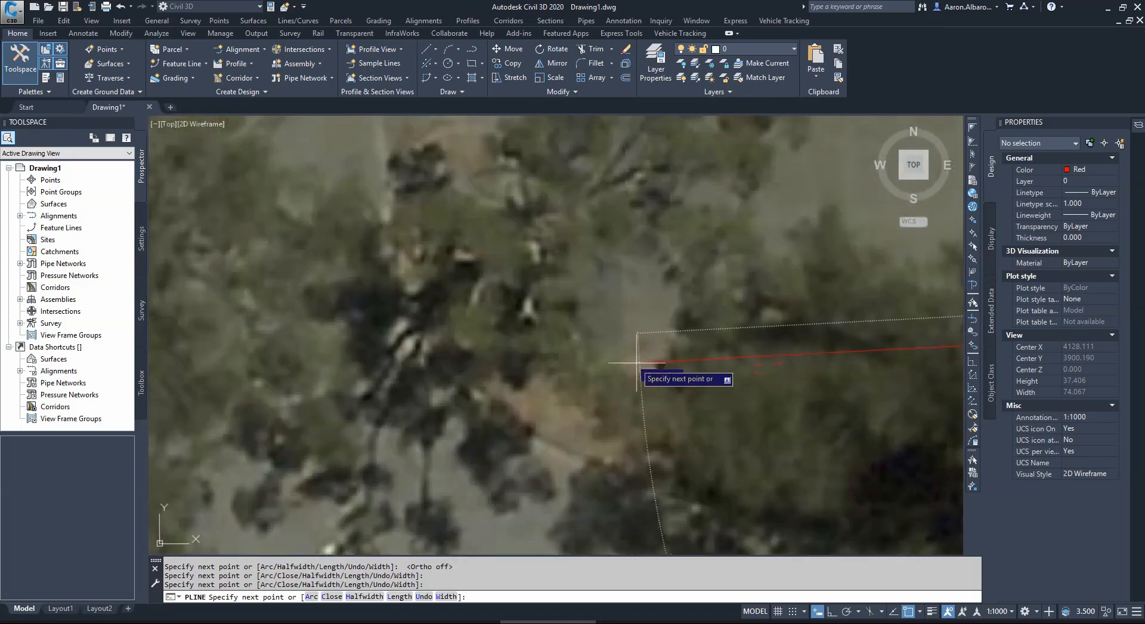
left_click(560, 363)
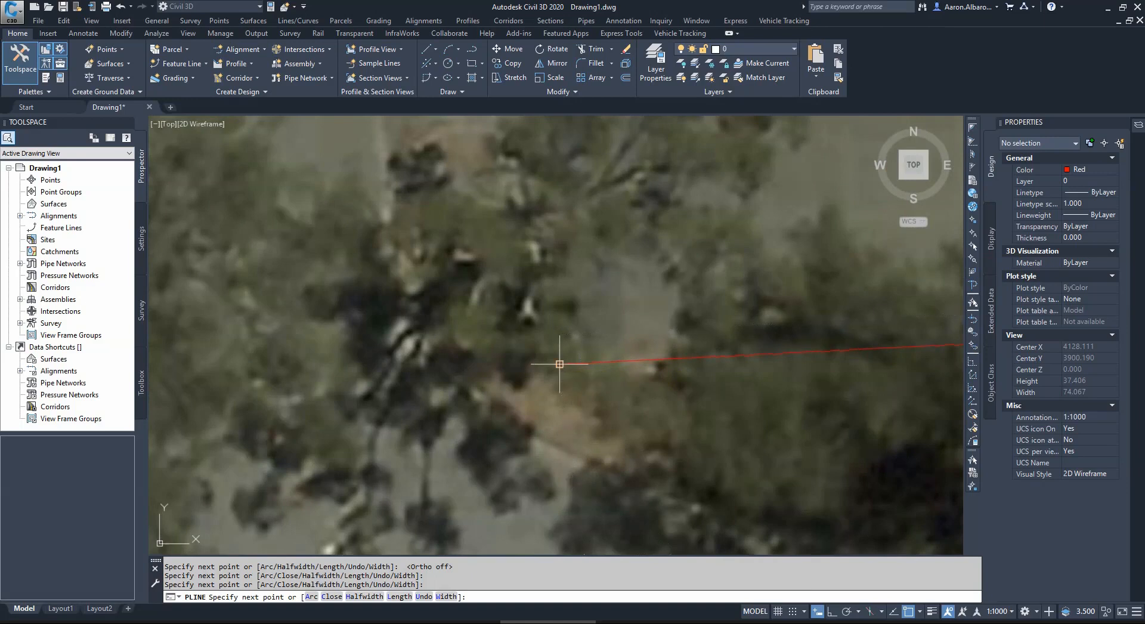
scroll(564, 412, "down", 4)
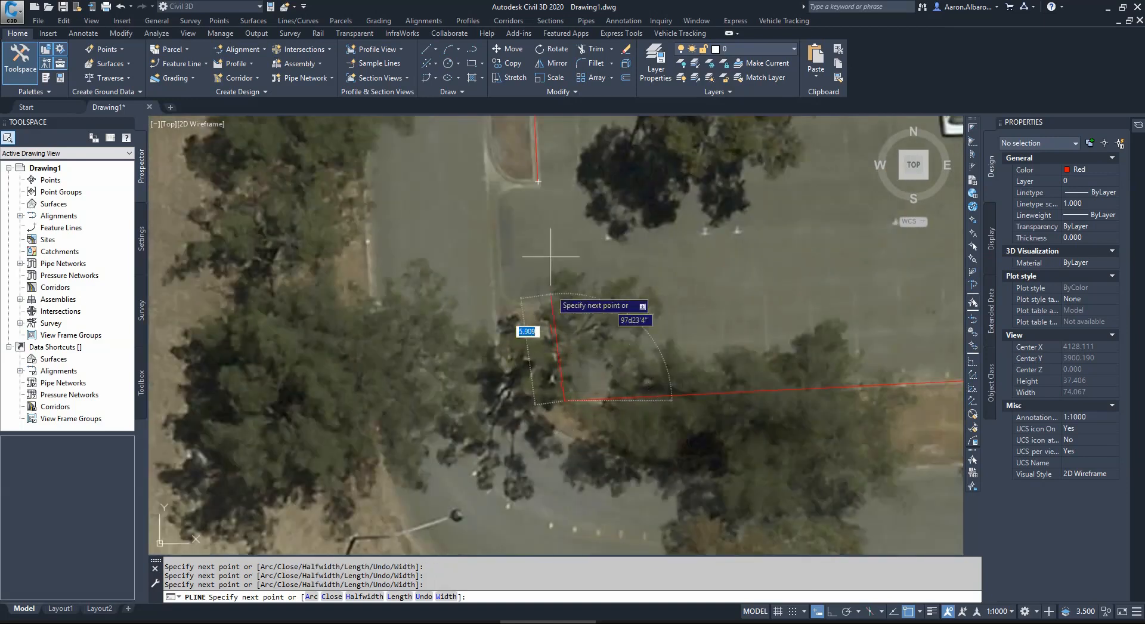
left_click(538, 181)
key("Return")
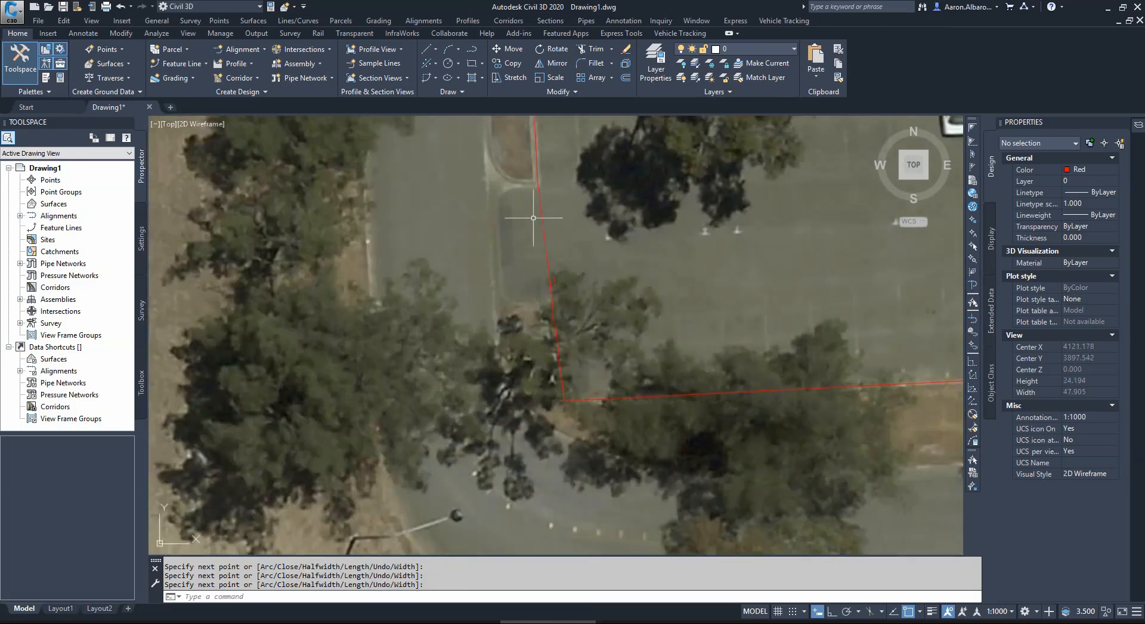
scroll(475, 276, "down", 6)
scroll(504, 203, "up", 2)
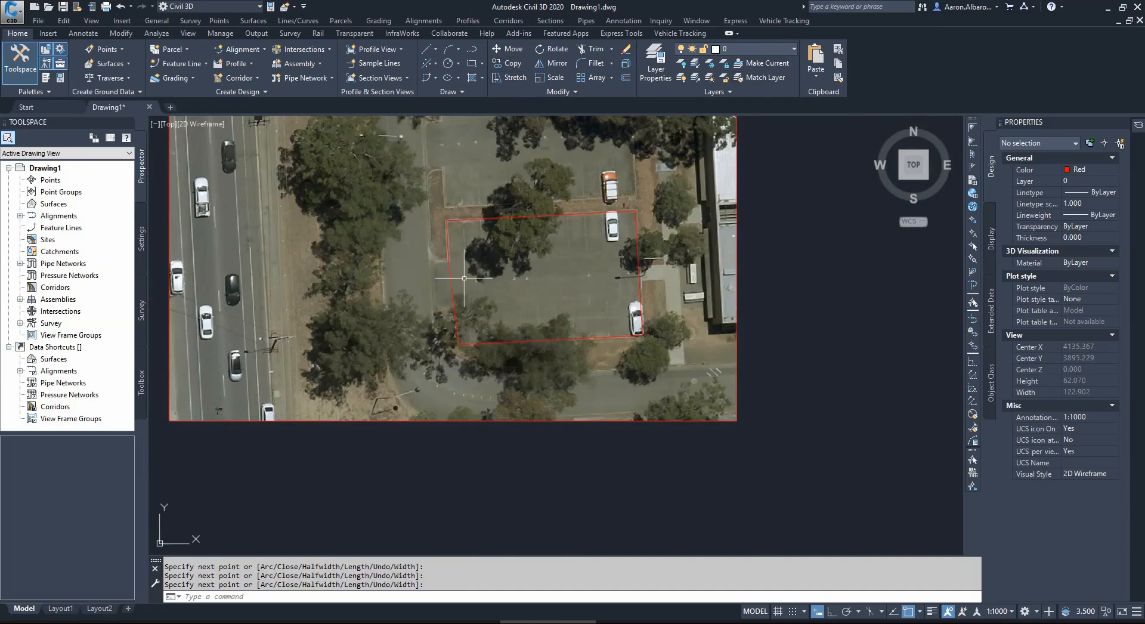
Step: Place a linear dimension across the driveway, from the kerbed island's west edge to the opposite kerb
scroll(457, 222, "down", 1)
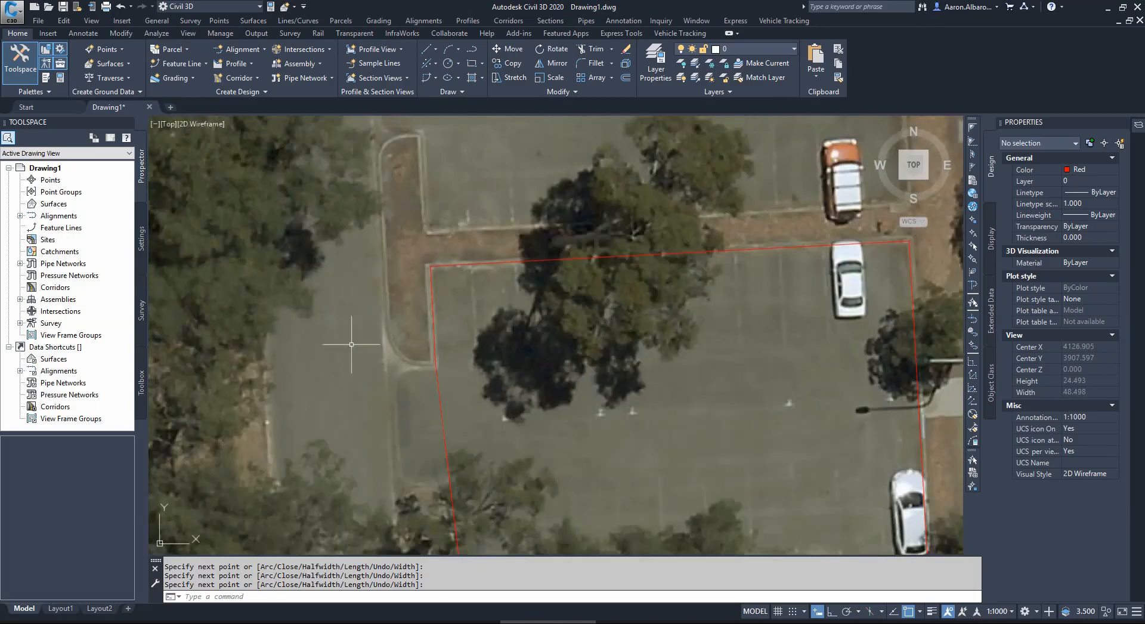
left_click(84, 32)
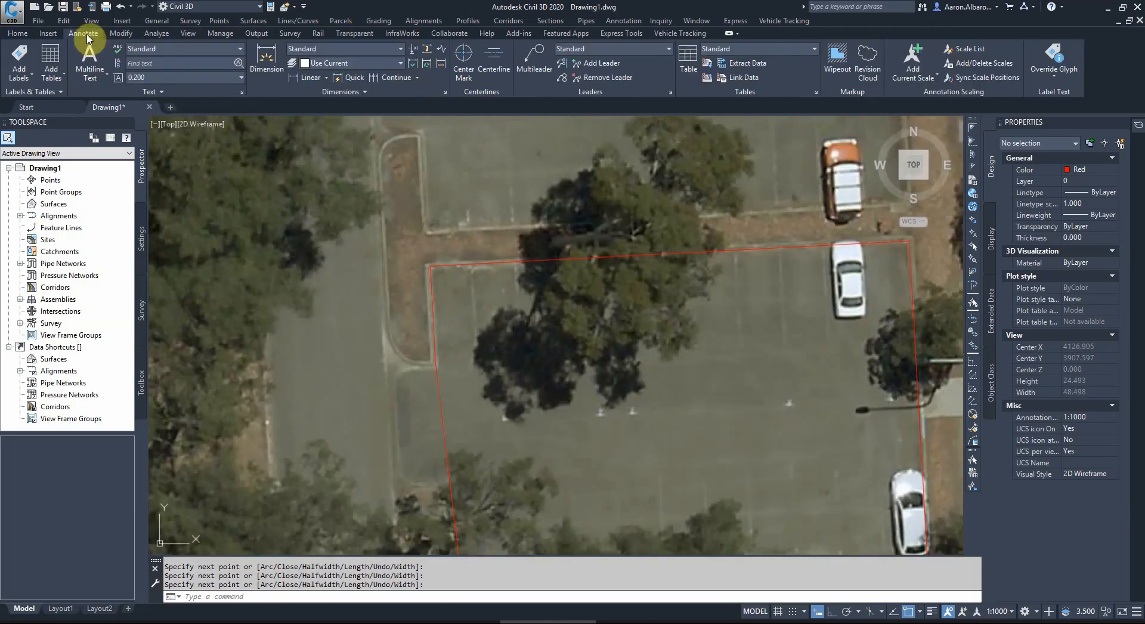
left_click(309, 77)
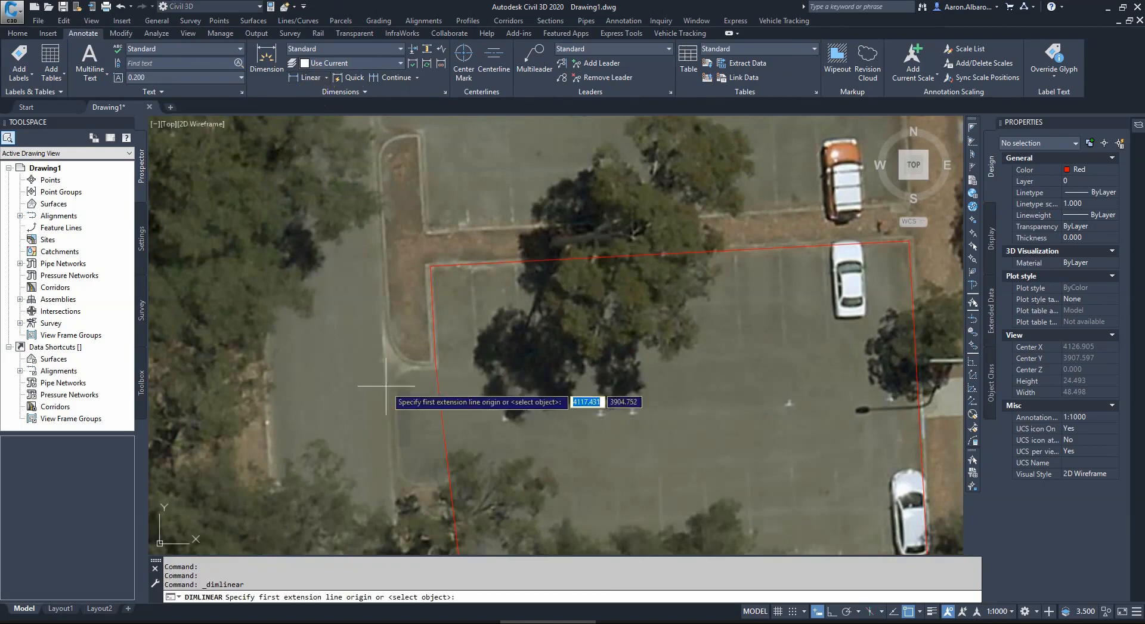
left_click(387, 326)
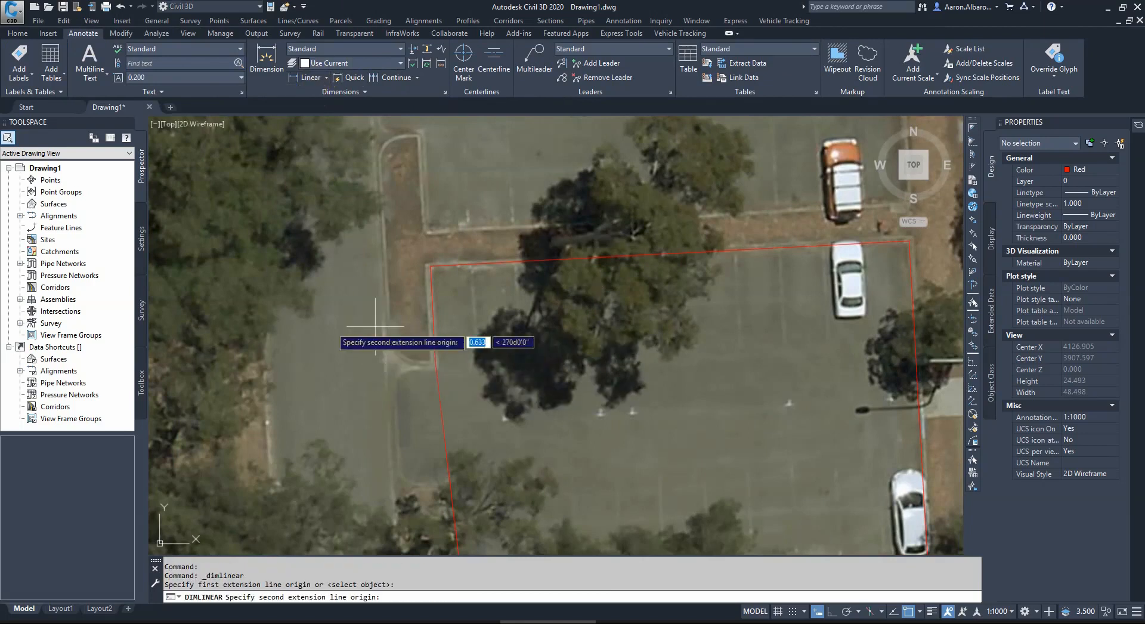
left_click(263, 332)
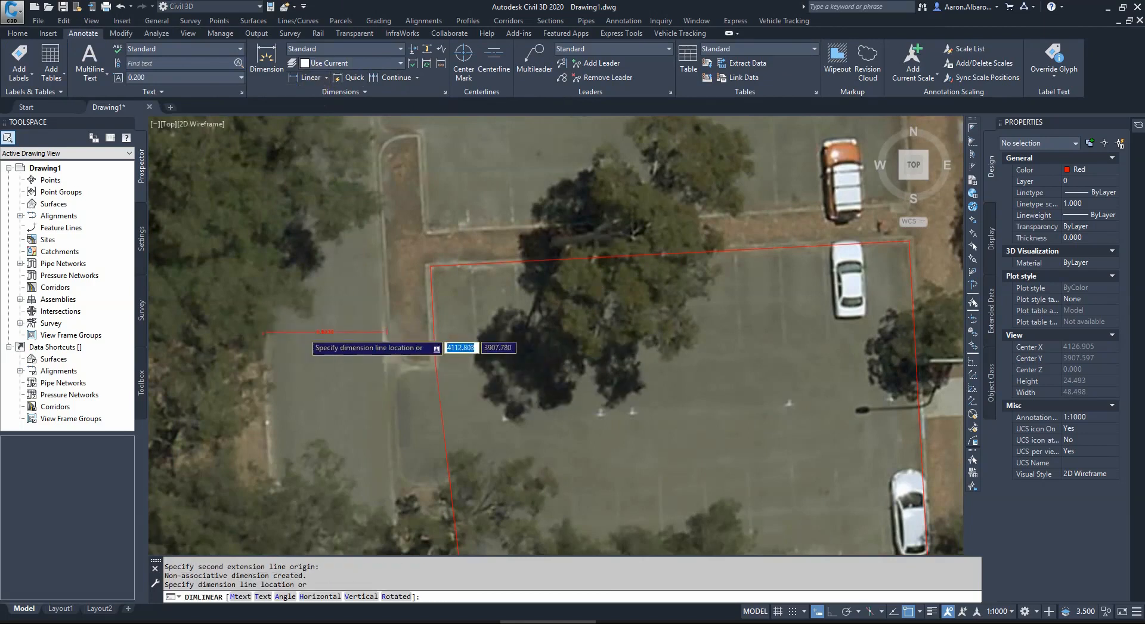
scroll(301, 332, "up", 5)
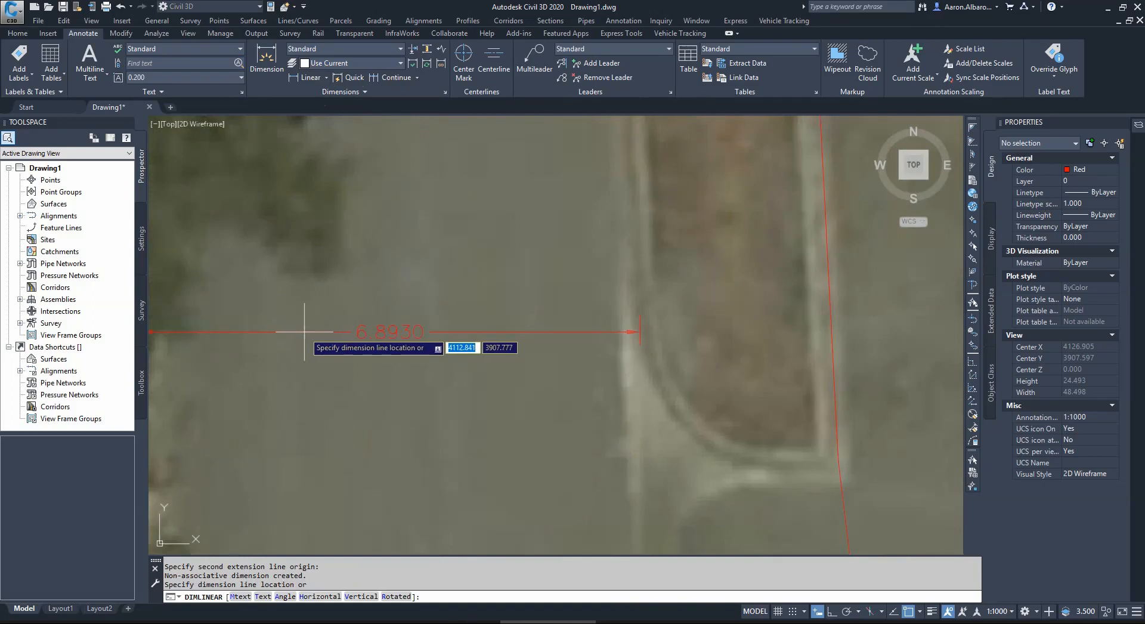
left_click(385, 326)
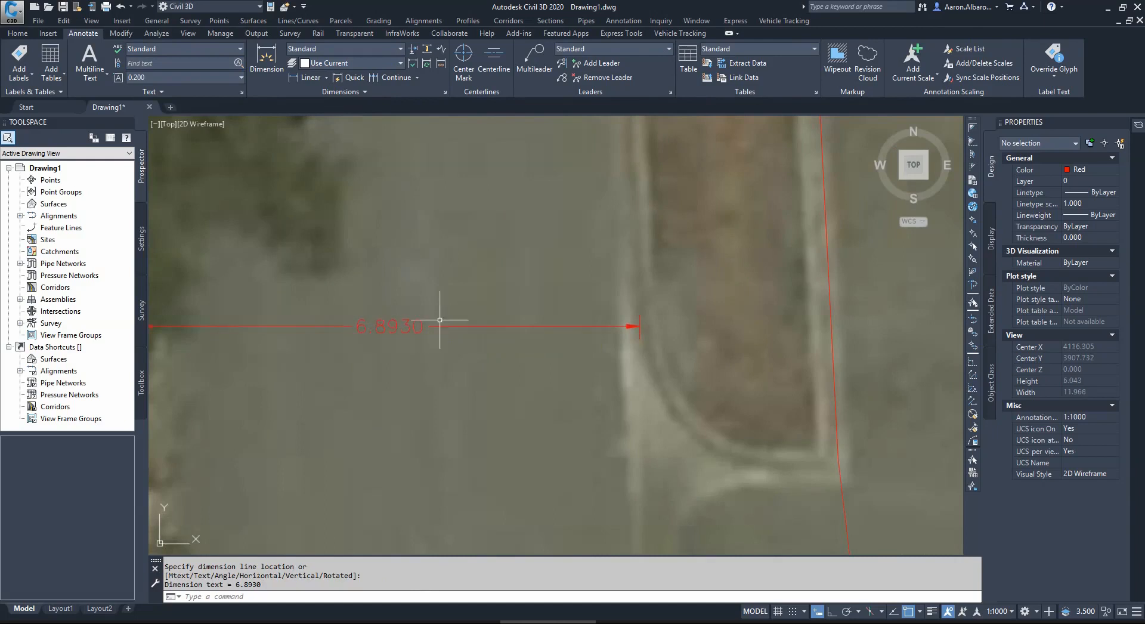
Step: Delete the linear dimension across the driveway
scroll(440, 320, "down", 5)
key("Escape")
left_click(431, 322)
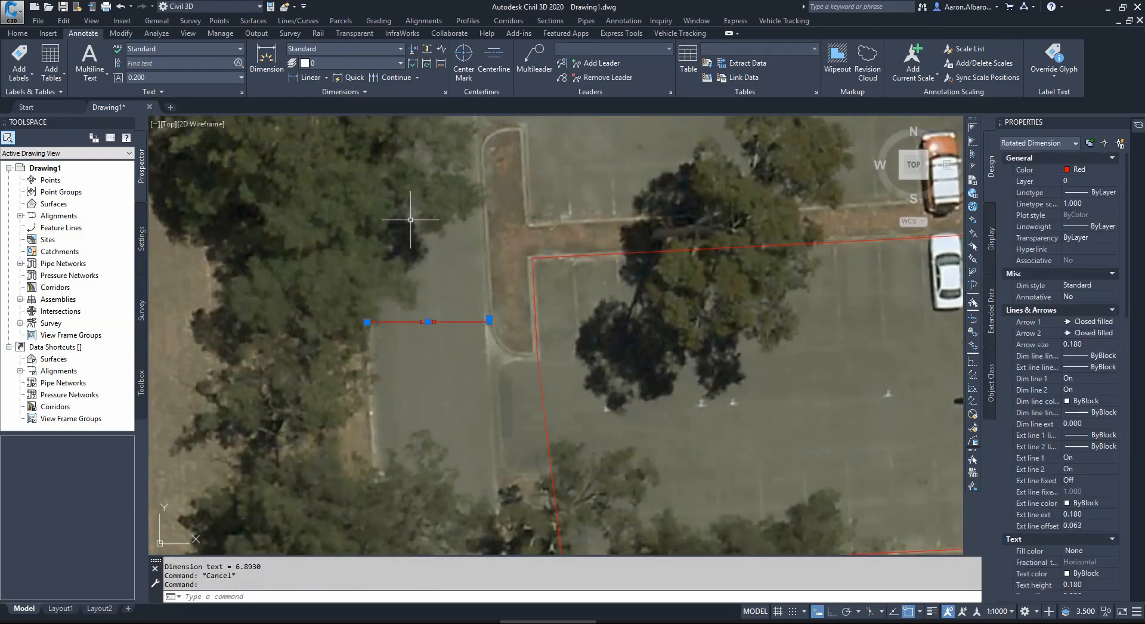
key("Delete")
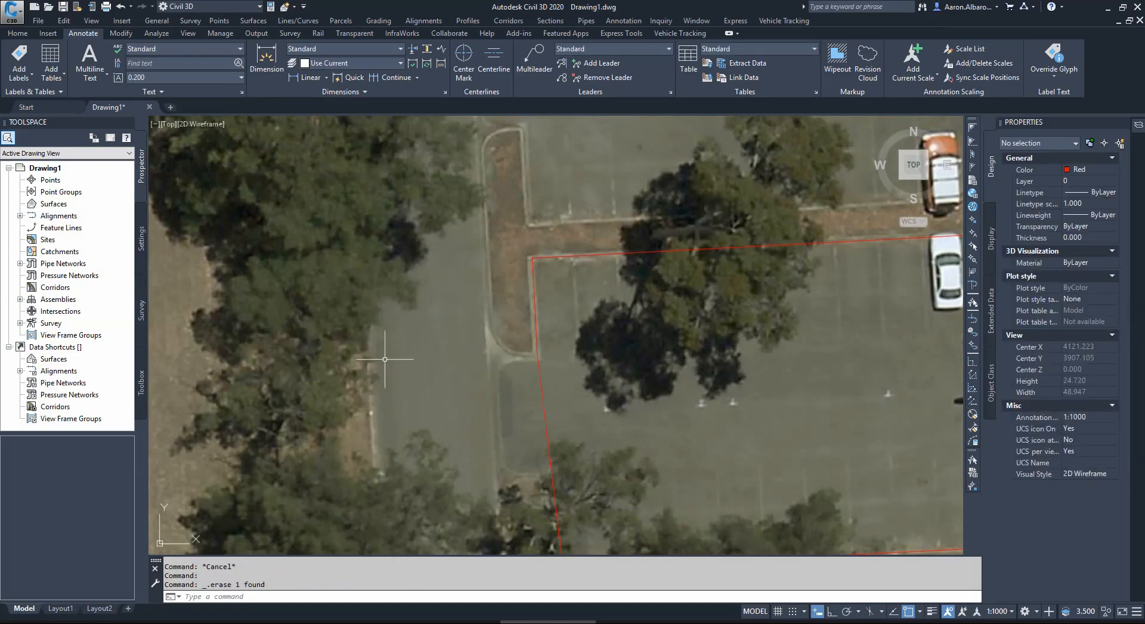
scroll(382, 359, "down", 2)
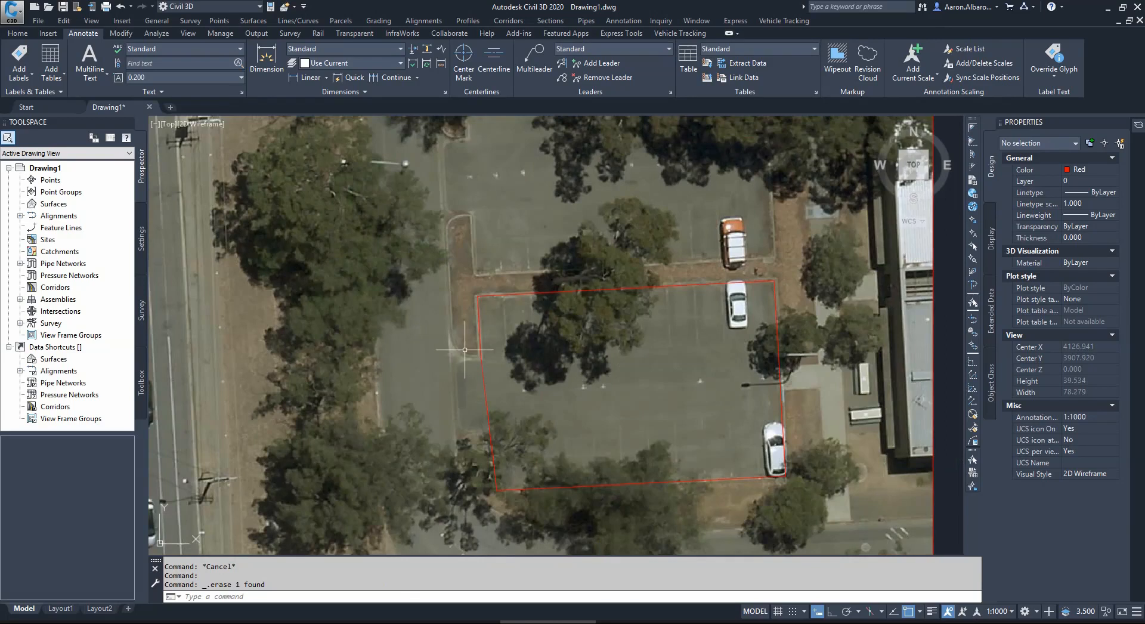
scroll(477, 299, "down", 2)
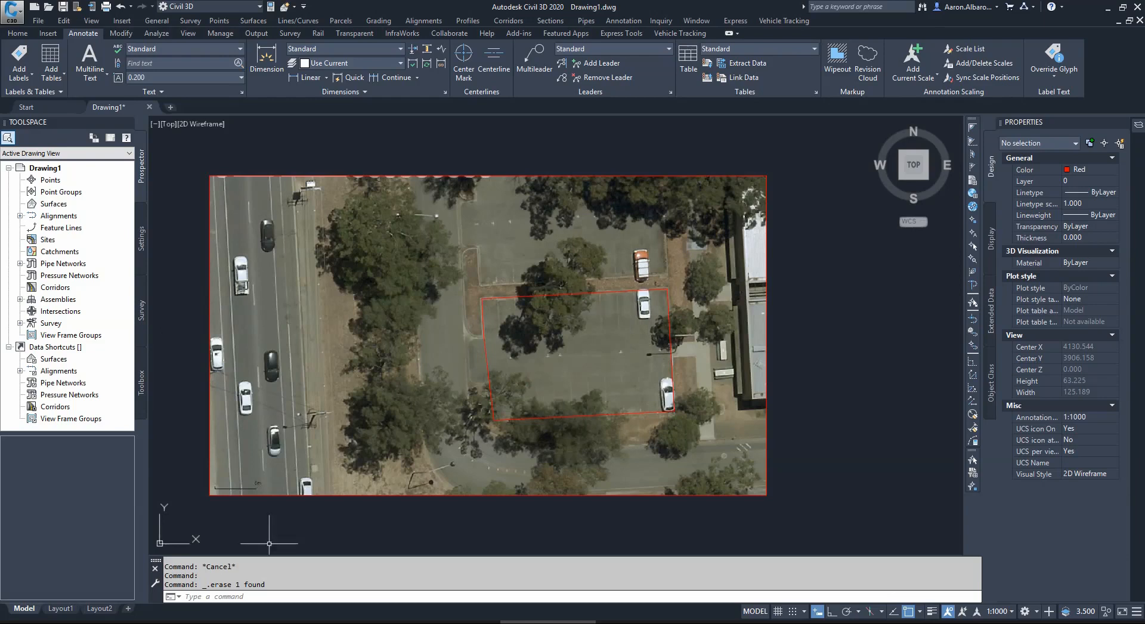
Step: Switch to the SAPPA satellite map in the browser and examine the cleared block beside the main road, north of the car park
left_click(452, 622)
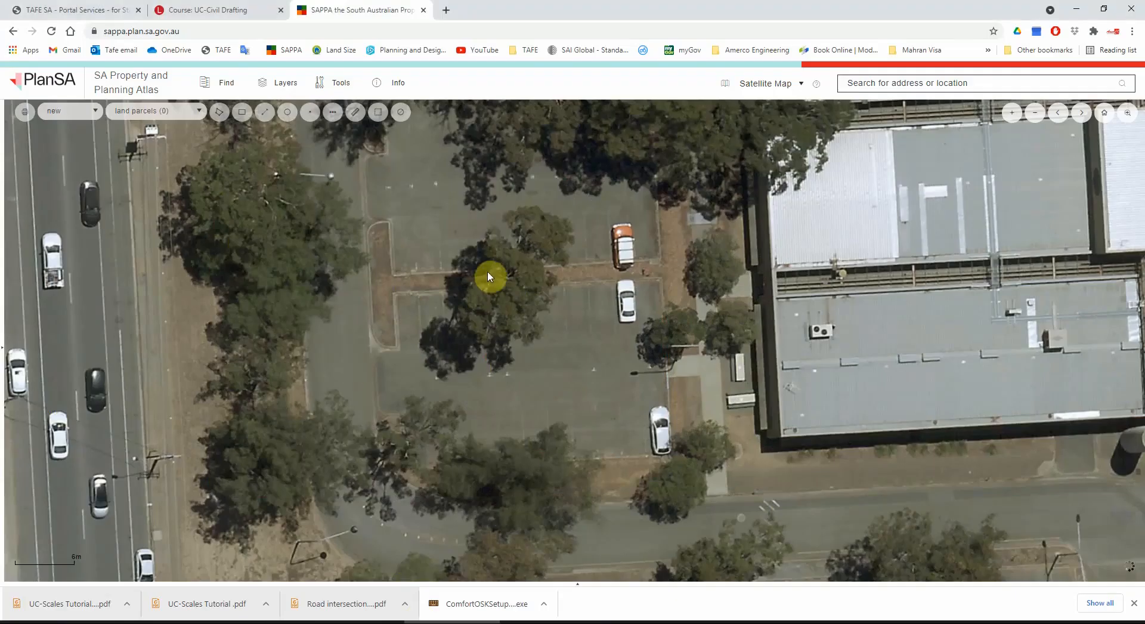
scroll(492, 365, "down", 2)
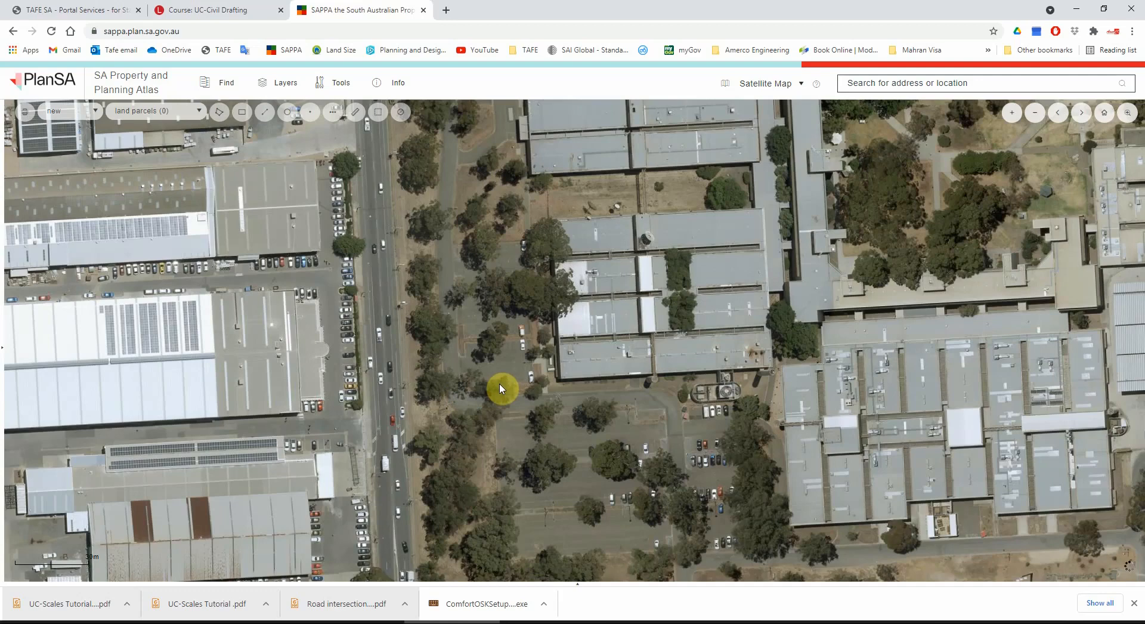
scroll(499, 389, "down", 1)
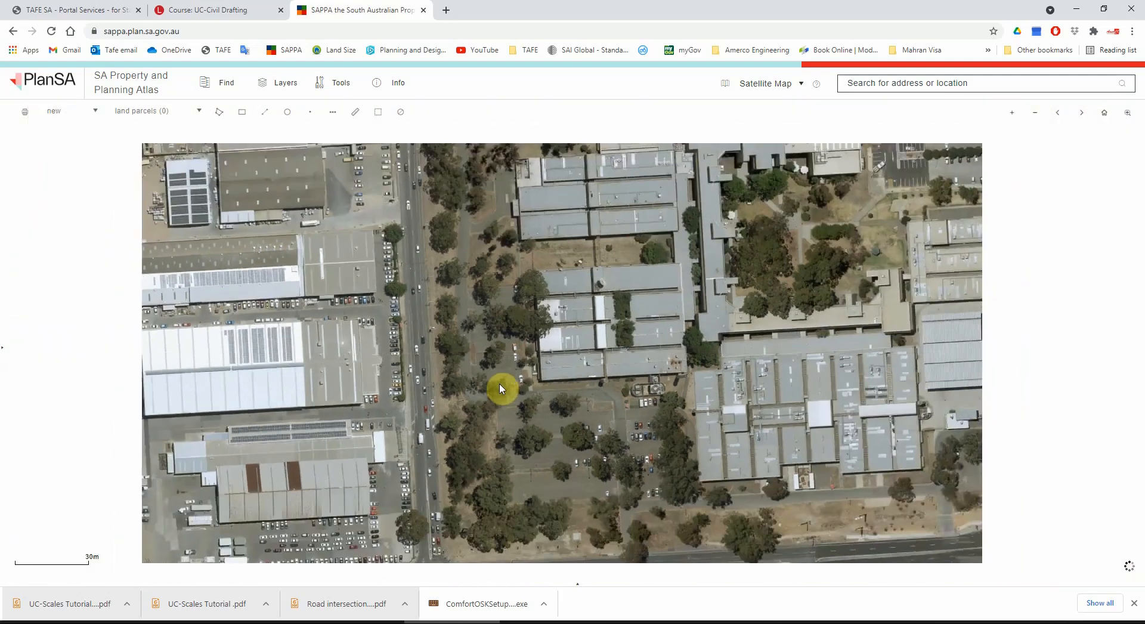
left_click_drag(547, 296, 552, 502)
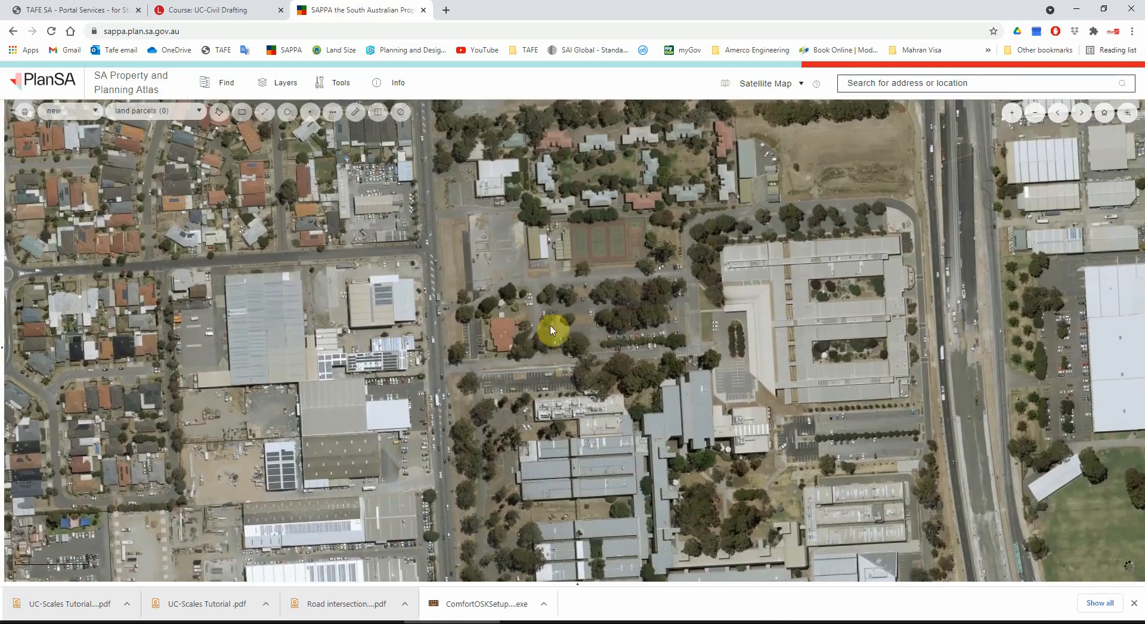
left_click_drag(549, 330, 557, 481)
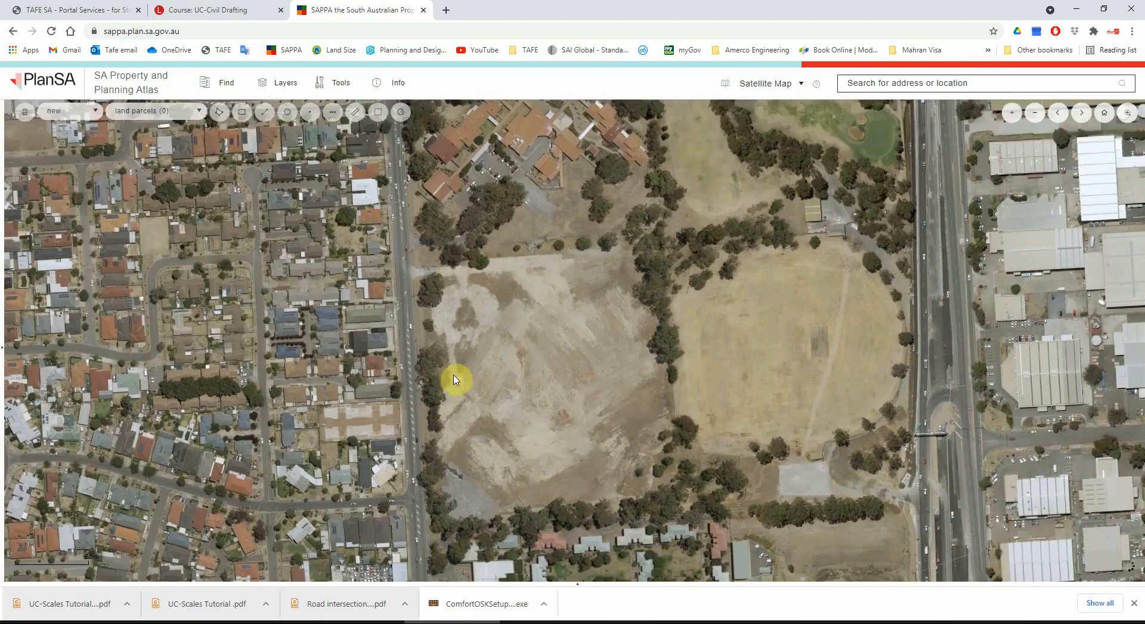
left_click_drag(480, 399, 478, 317)
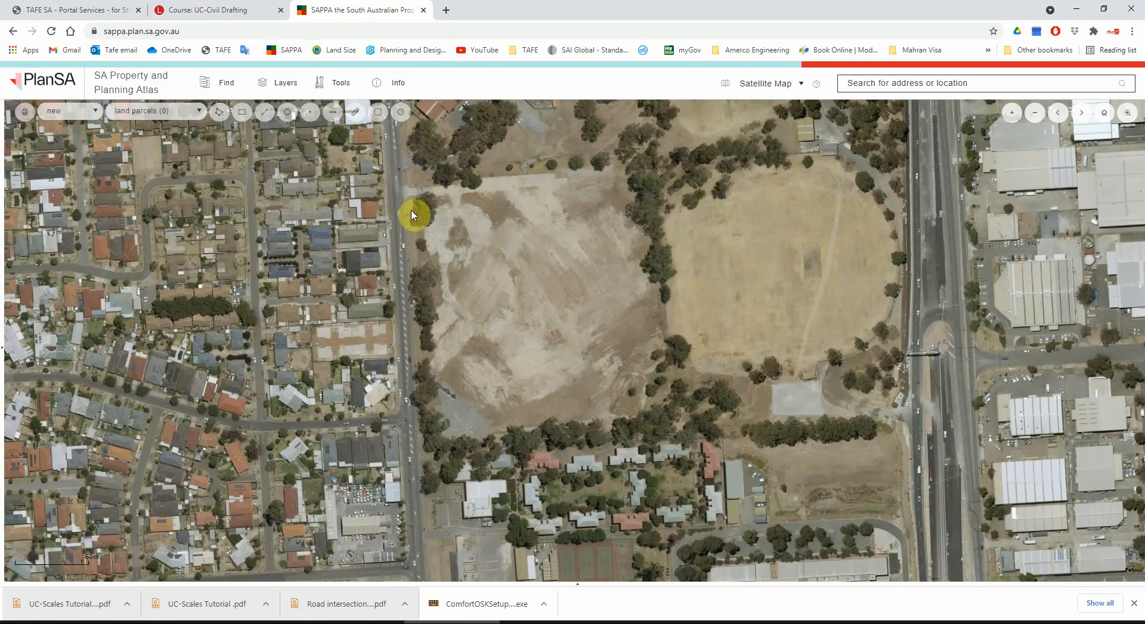
scroll(412, 215, "up", 1)
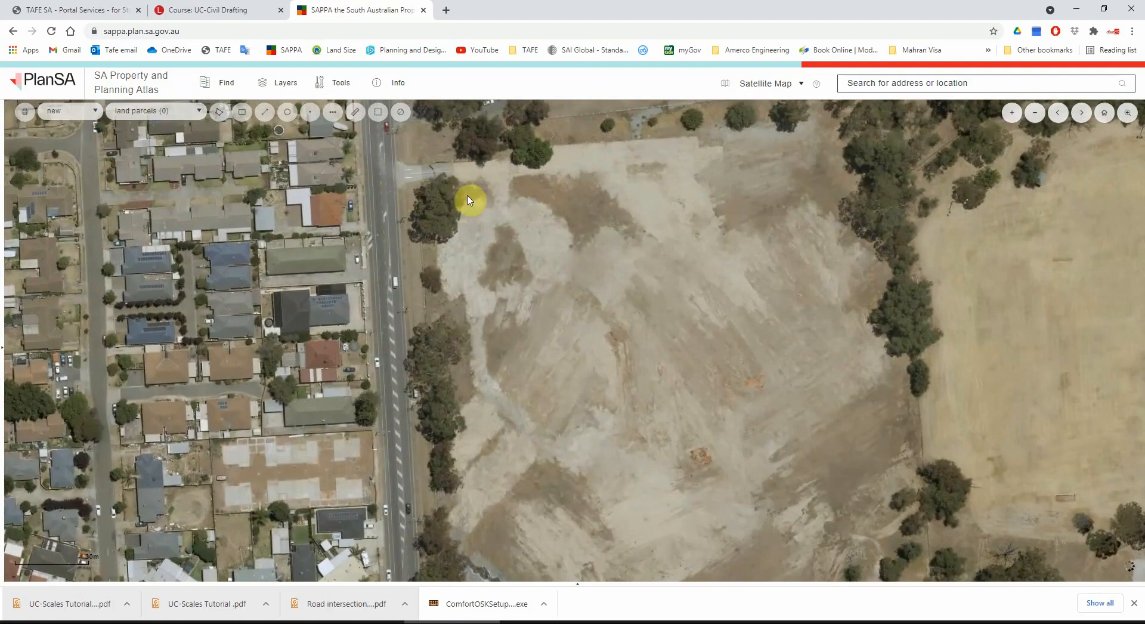
scroll(471, 202, "down", 1)
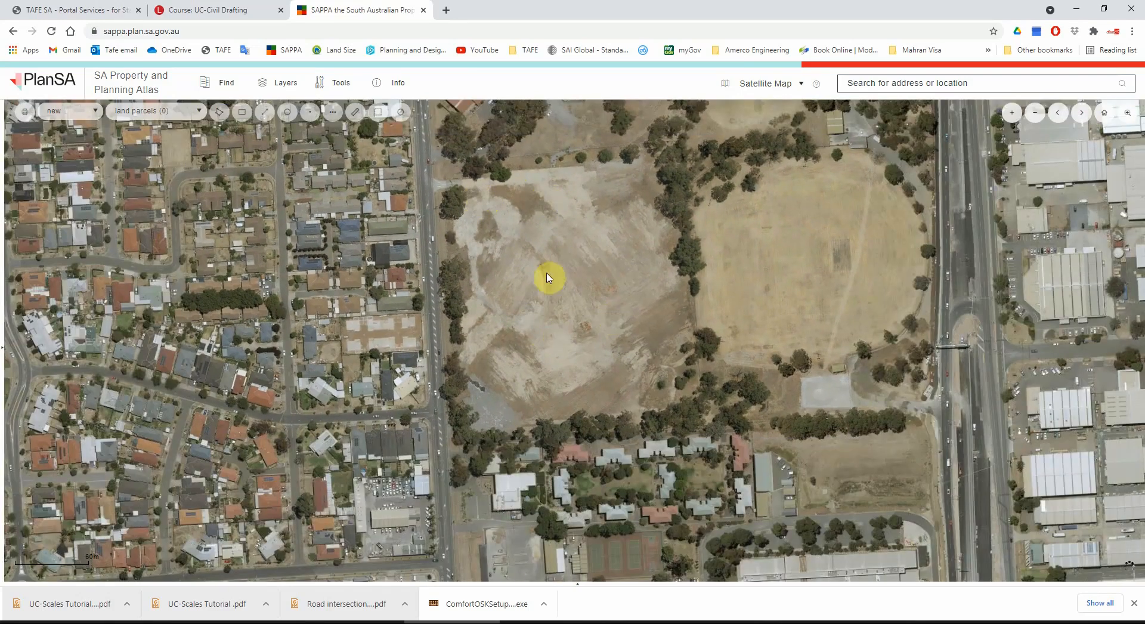